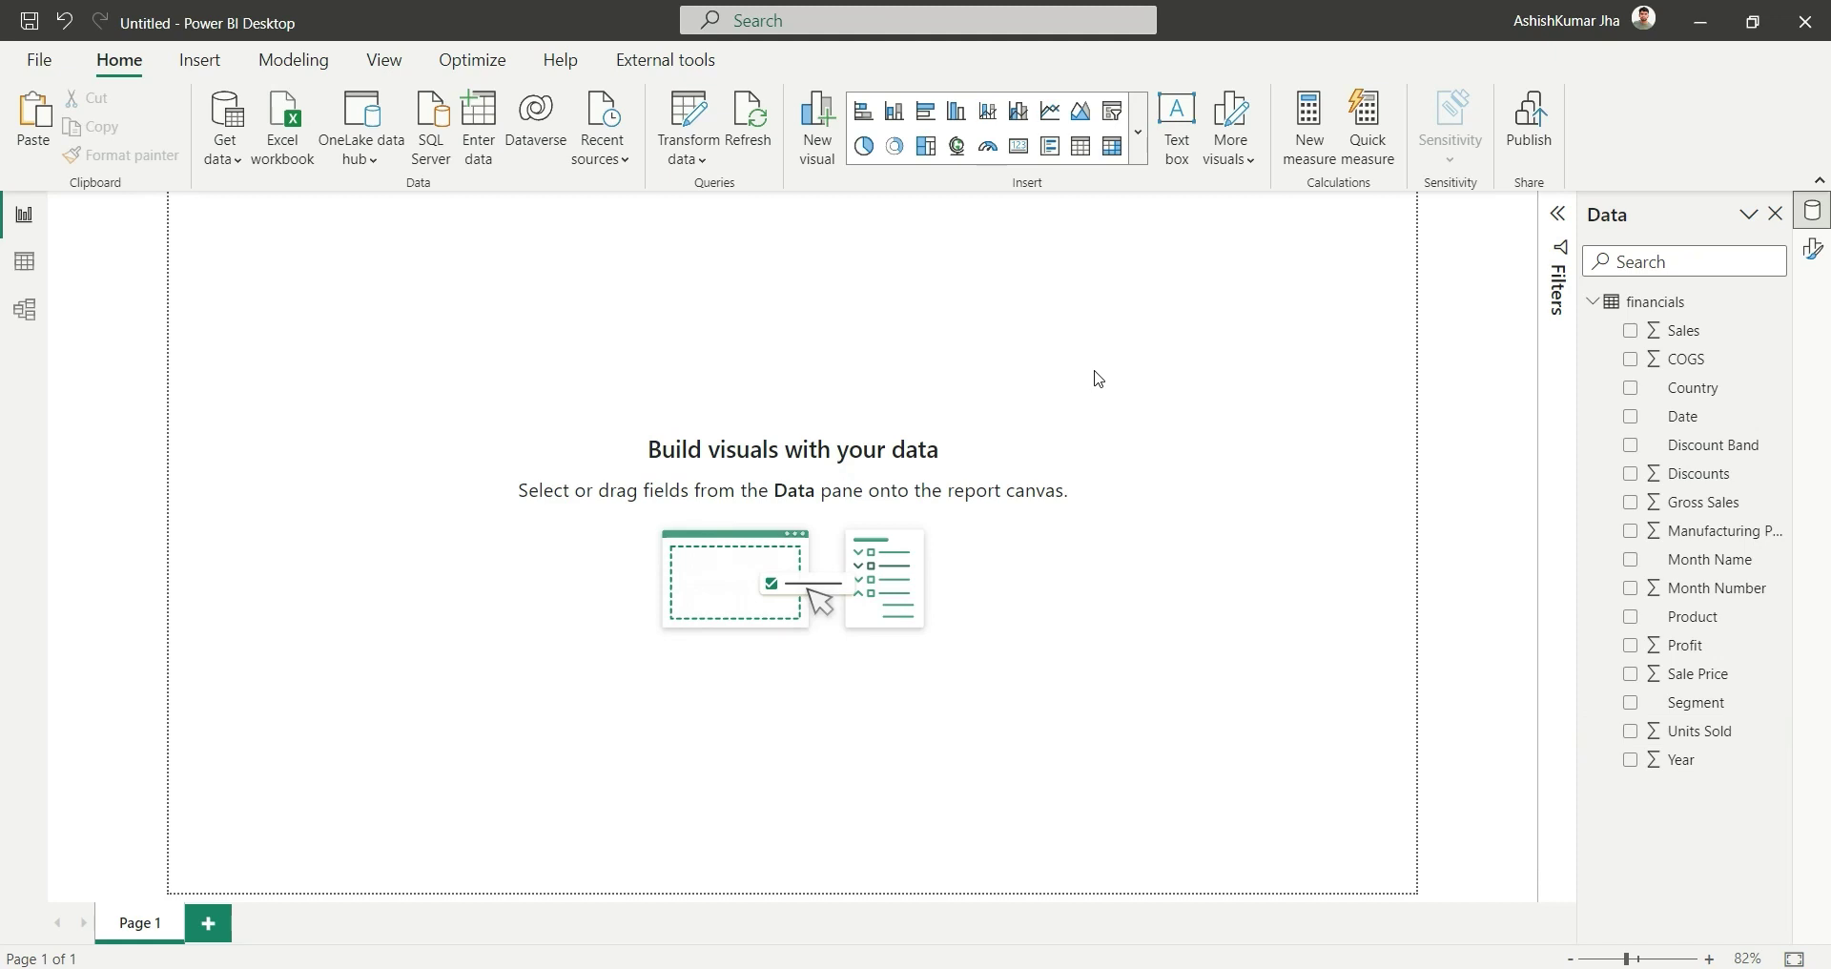
# Step: Add a visual to the report page, convert it to a classic Card, and place it in the page's left half
pyautogui.rightClick(781, 316)
pyautogui.click(845, 387)
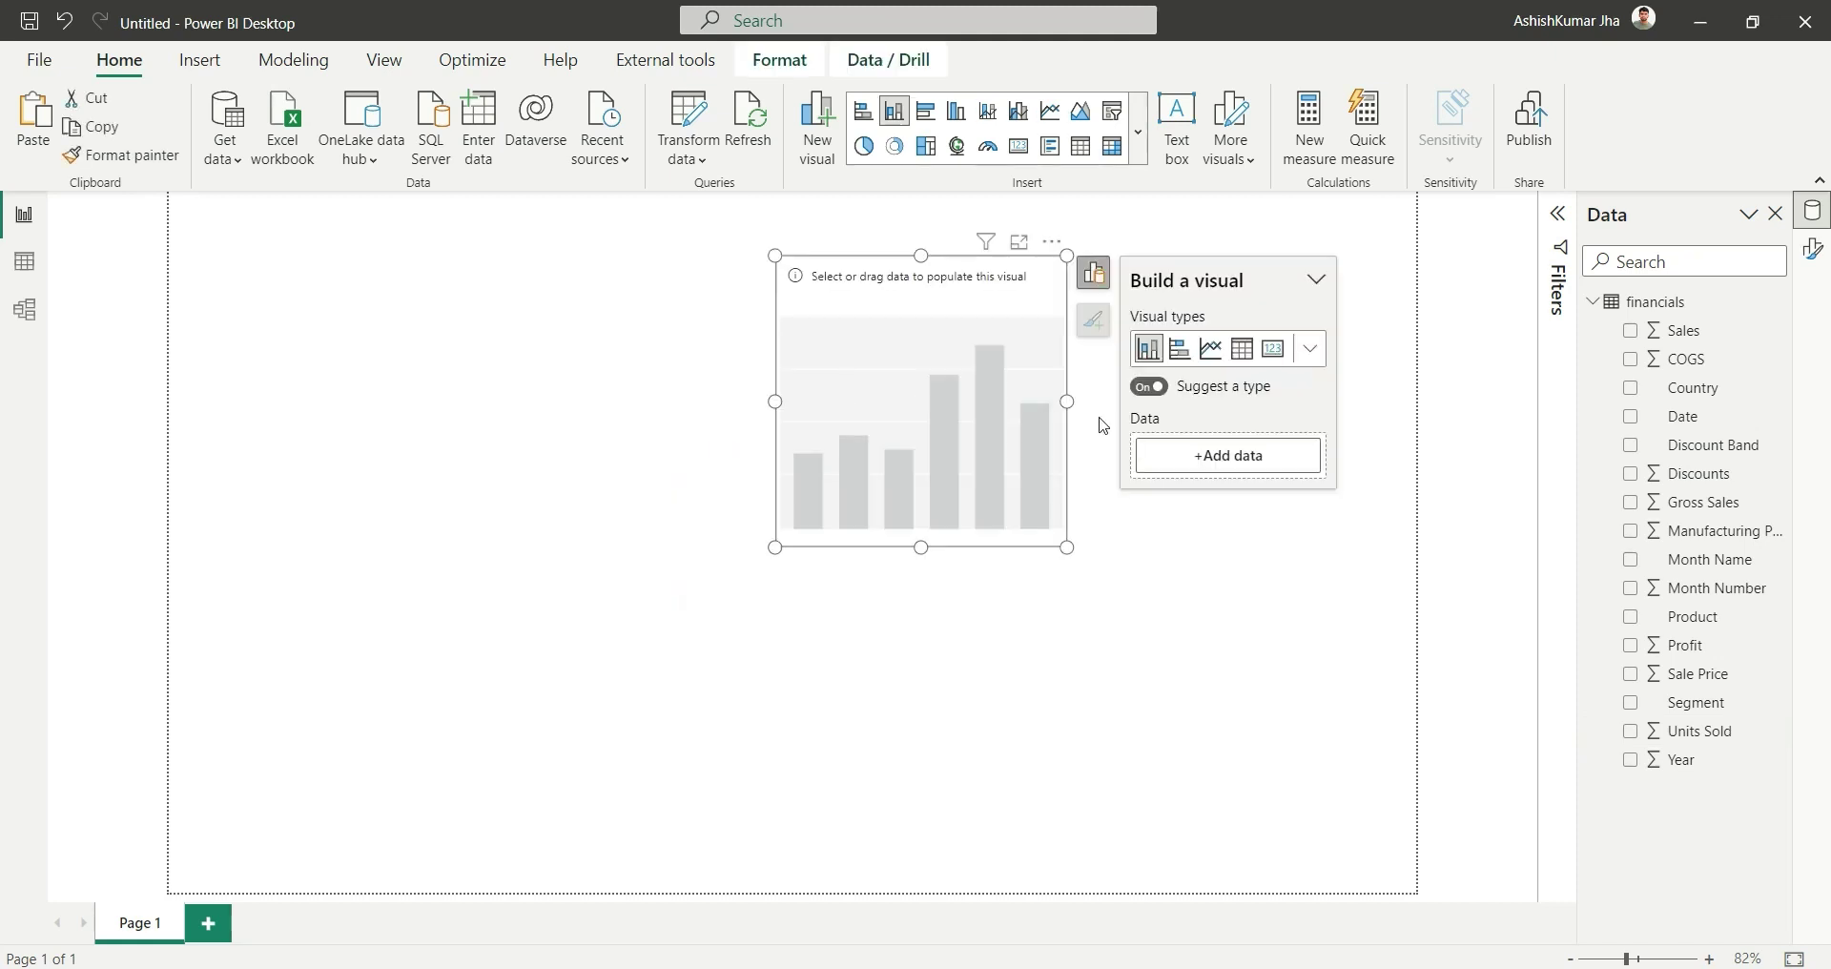
pyautogui.click(1276, 358)
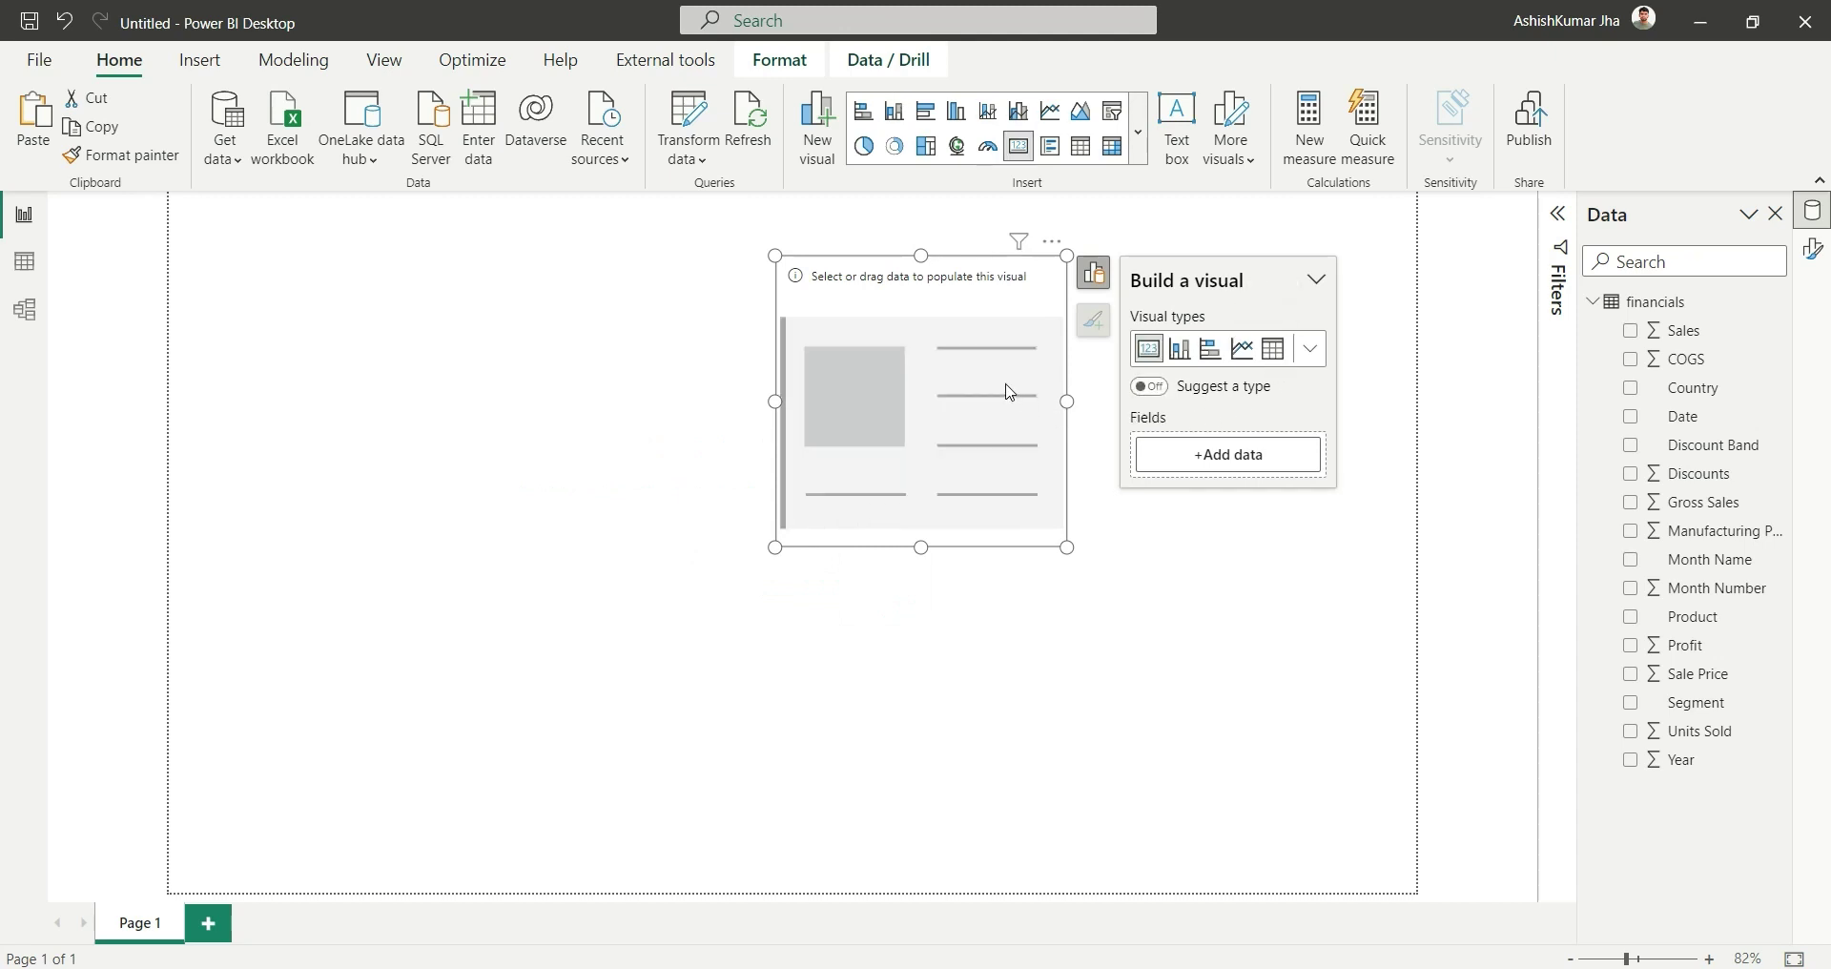
pyautogui.moveTo(1009, 392); pyautogui.dragTo(539, 430)
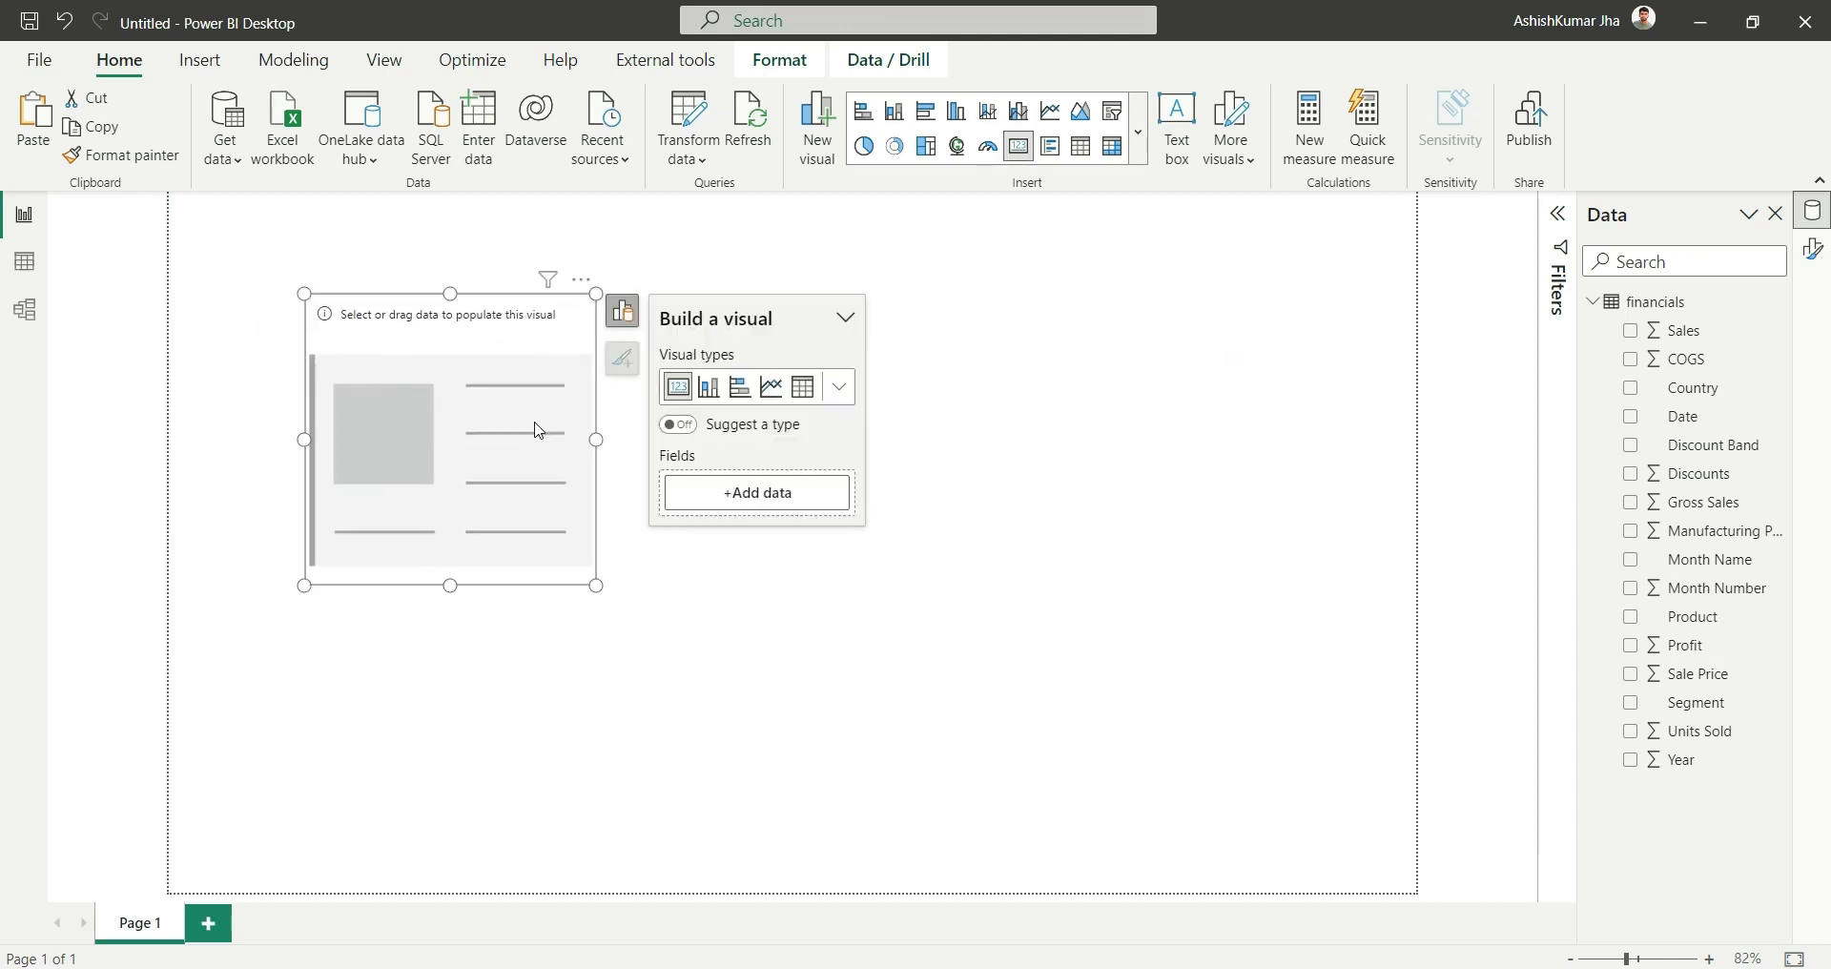
# Step: Add a second visual on the page's right half and change its type to Card (new)
pyautogui.click(1093, 516)
pyautogui.rightClick(1089, 515)
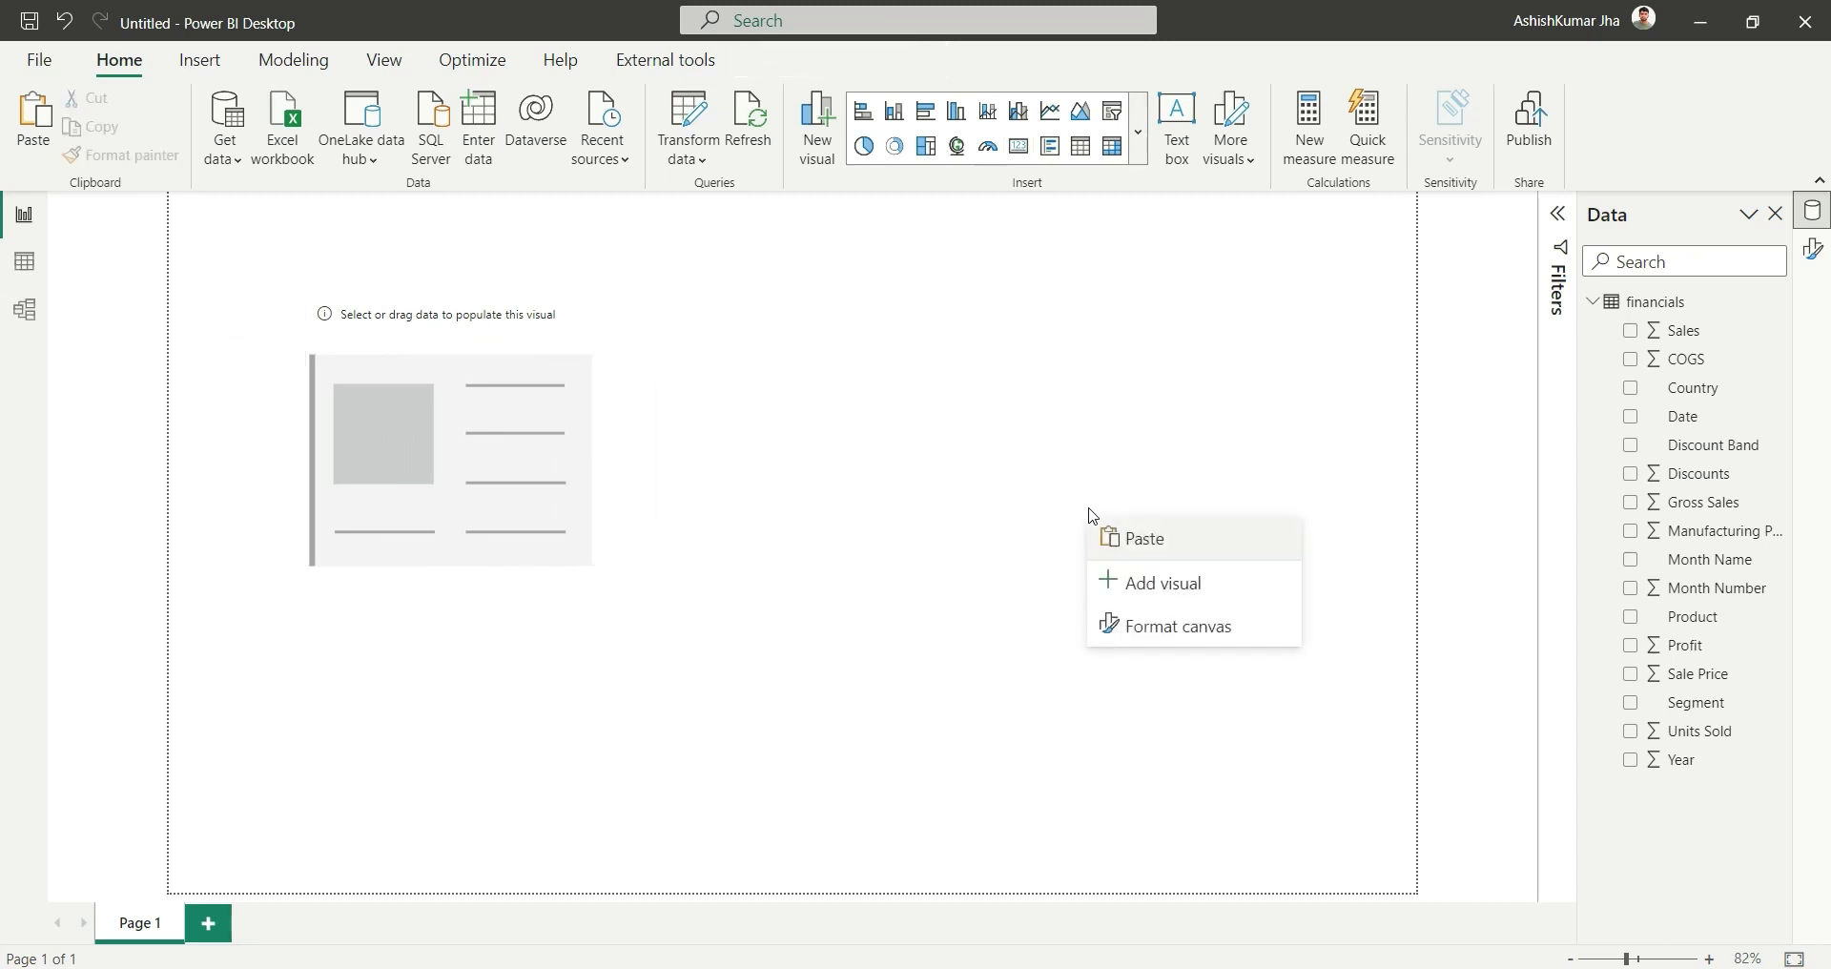
pyautogui.click(1155, 583)
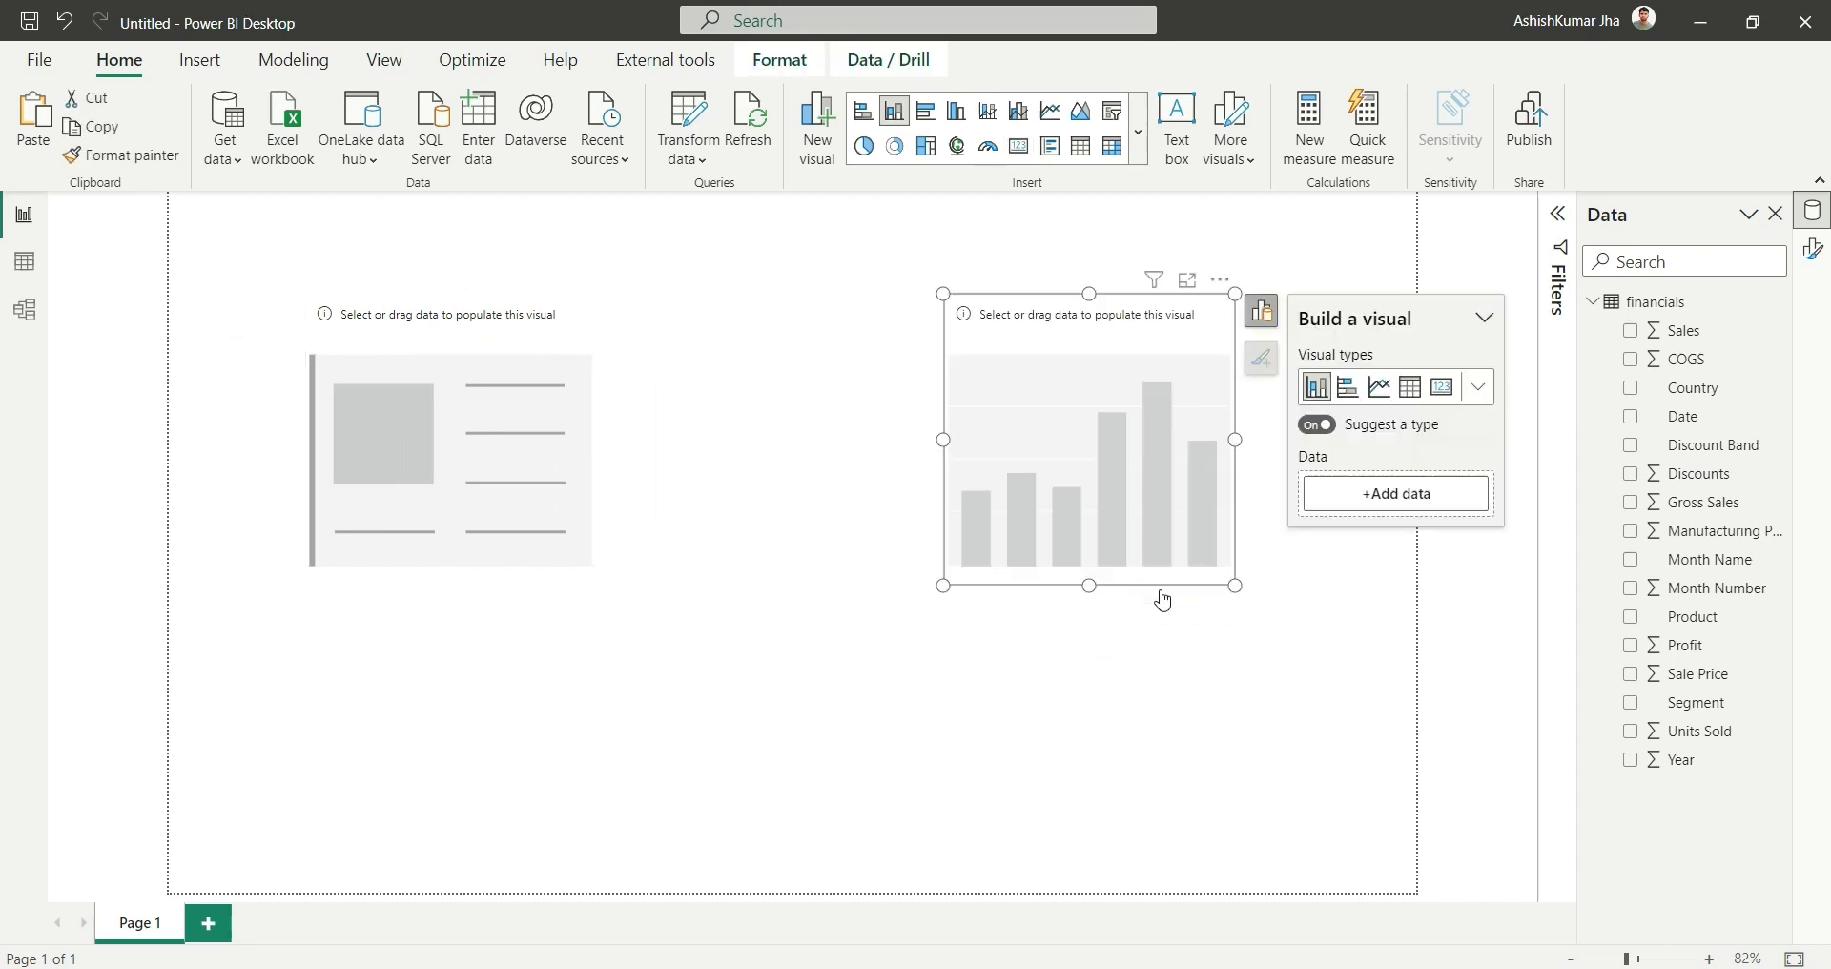
pyautogui.click(1480, 395)
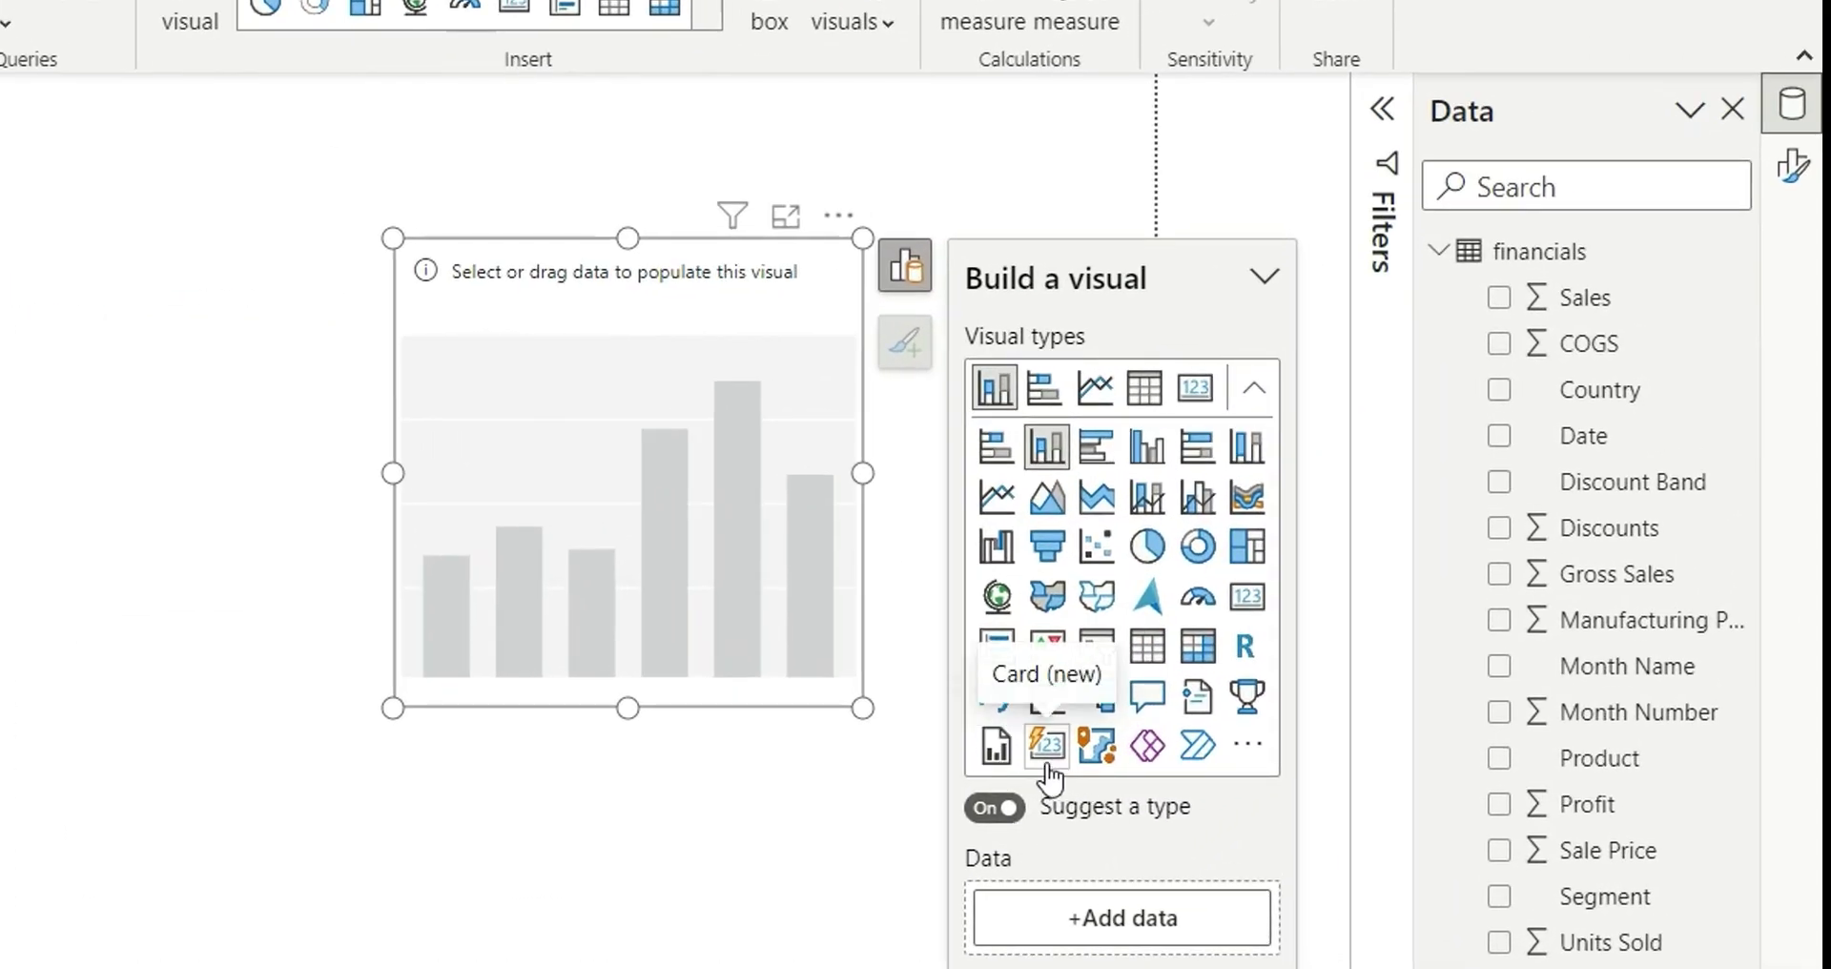
pyautogui.click(1048, 760)
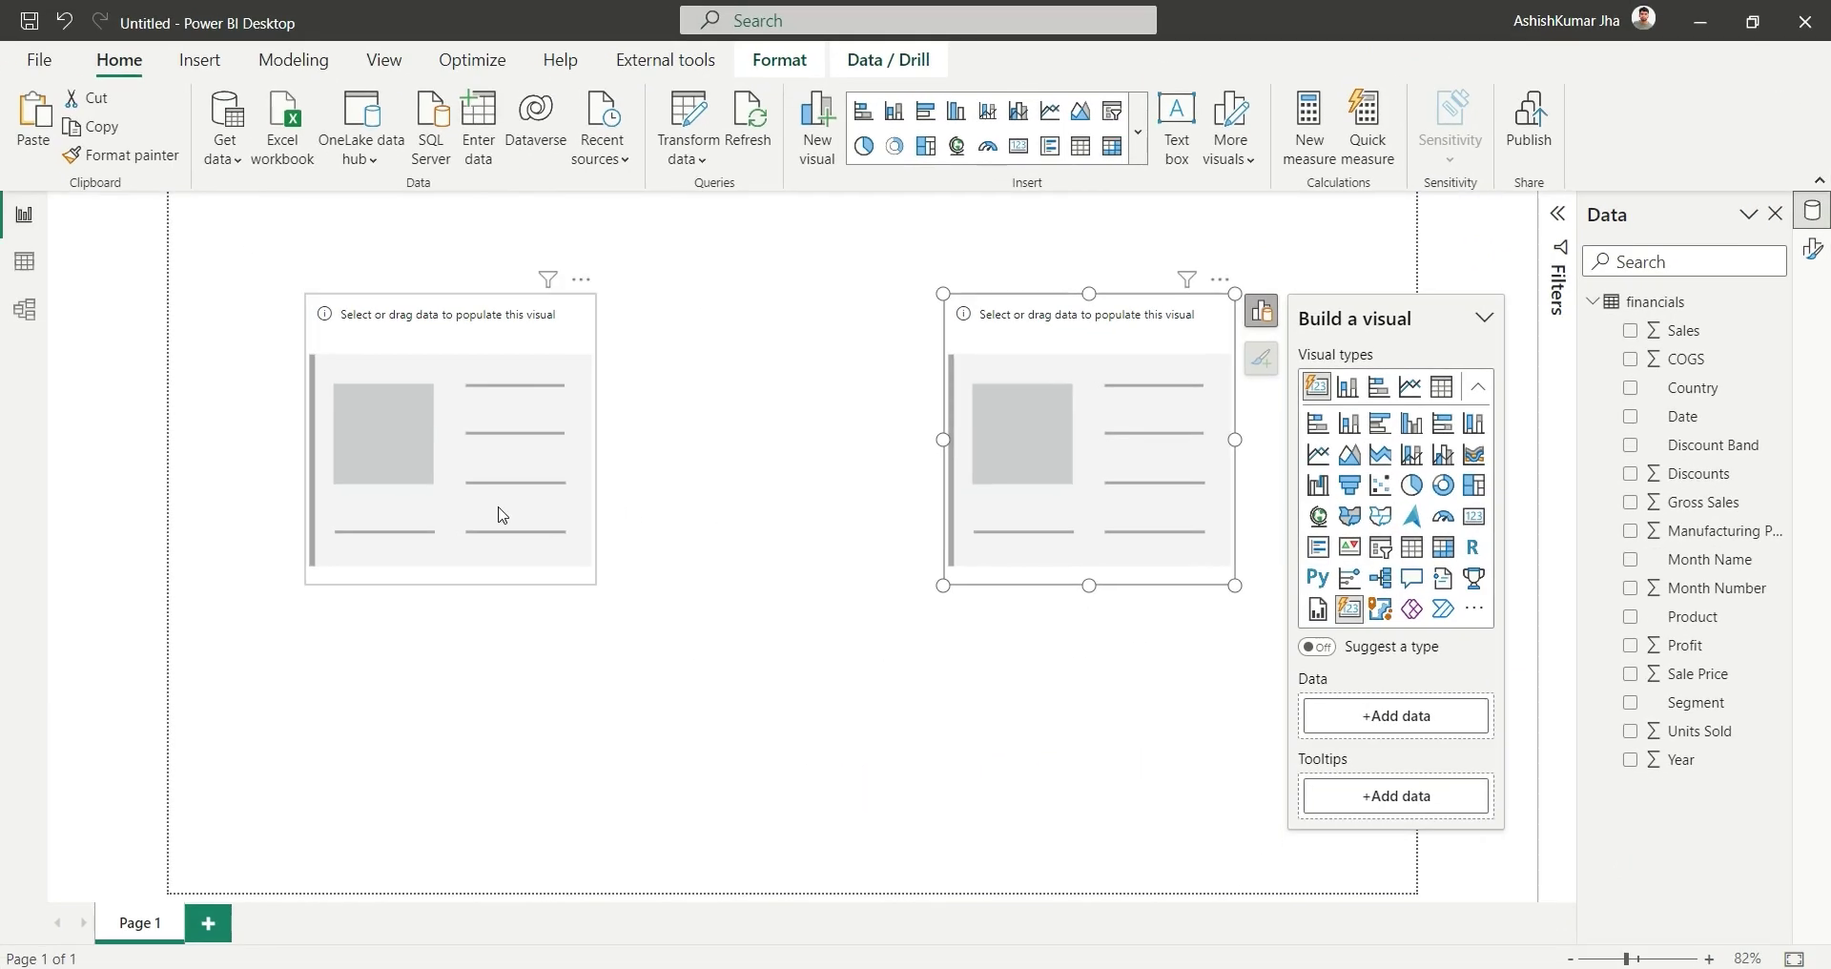
# Step: Add the Profit field from the financials table to the classic card
pyautogui.click(502, 515)
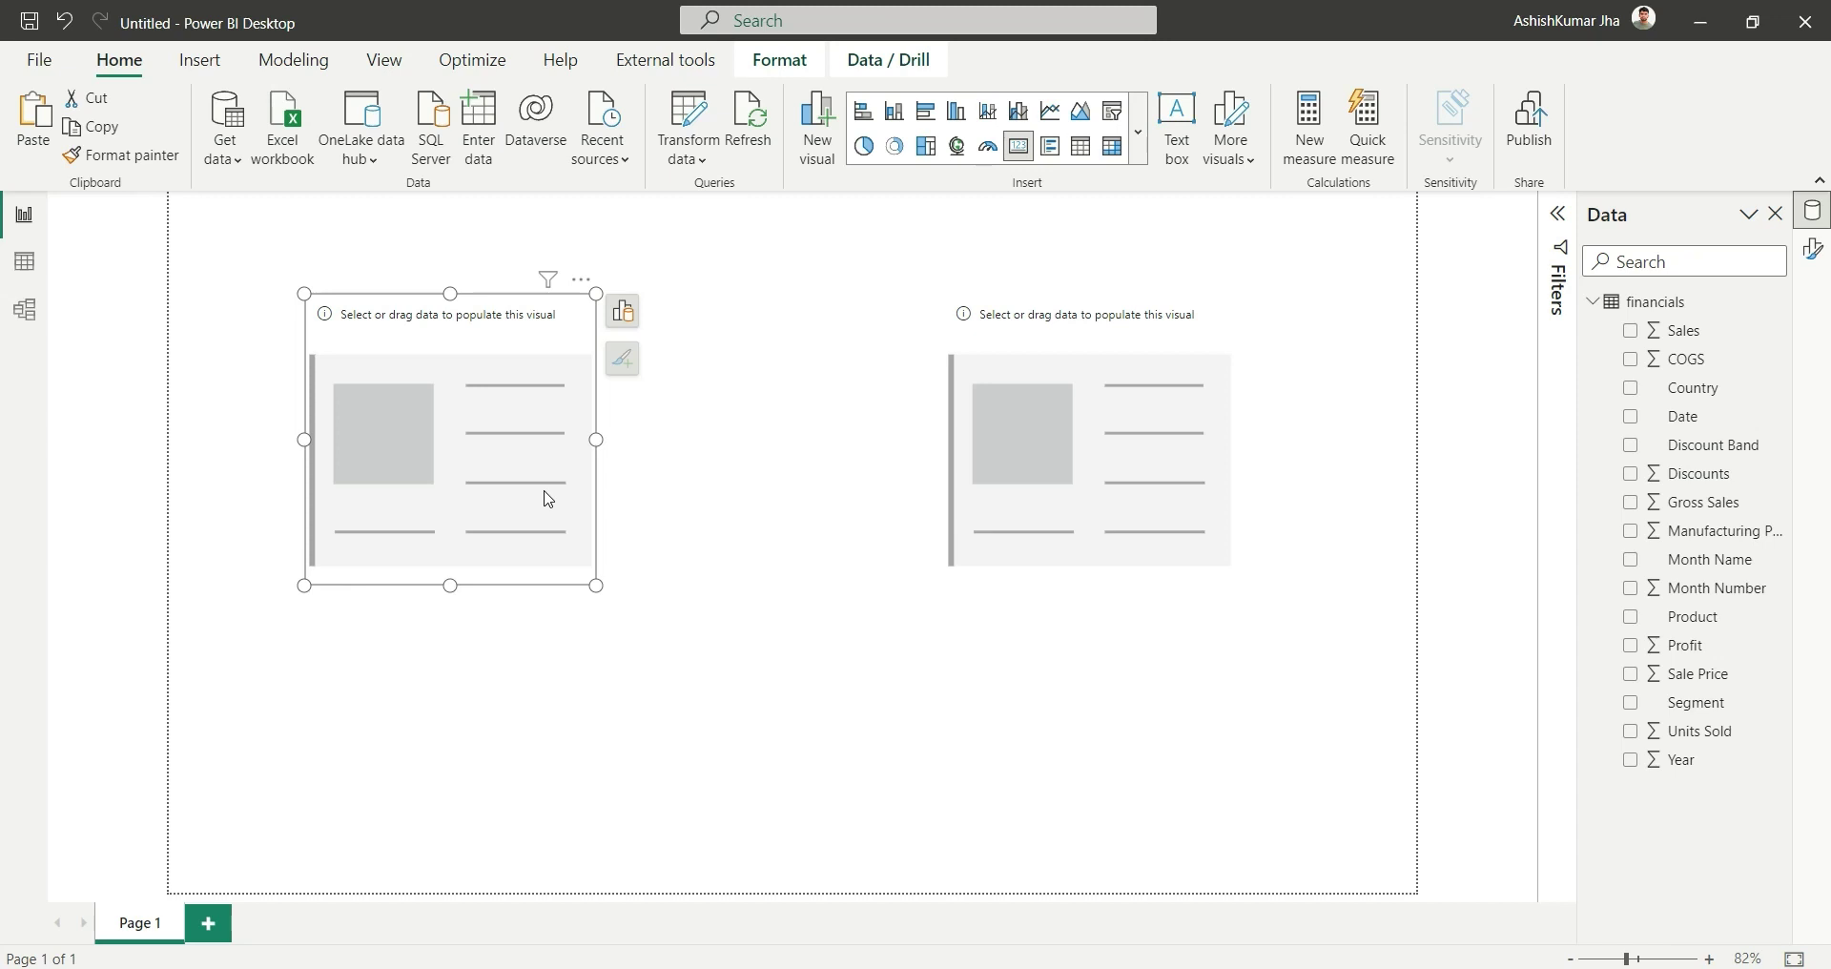
pyautogui.click(622, 311)
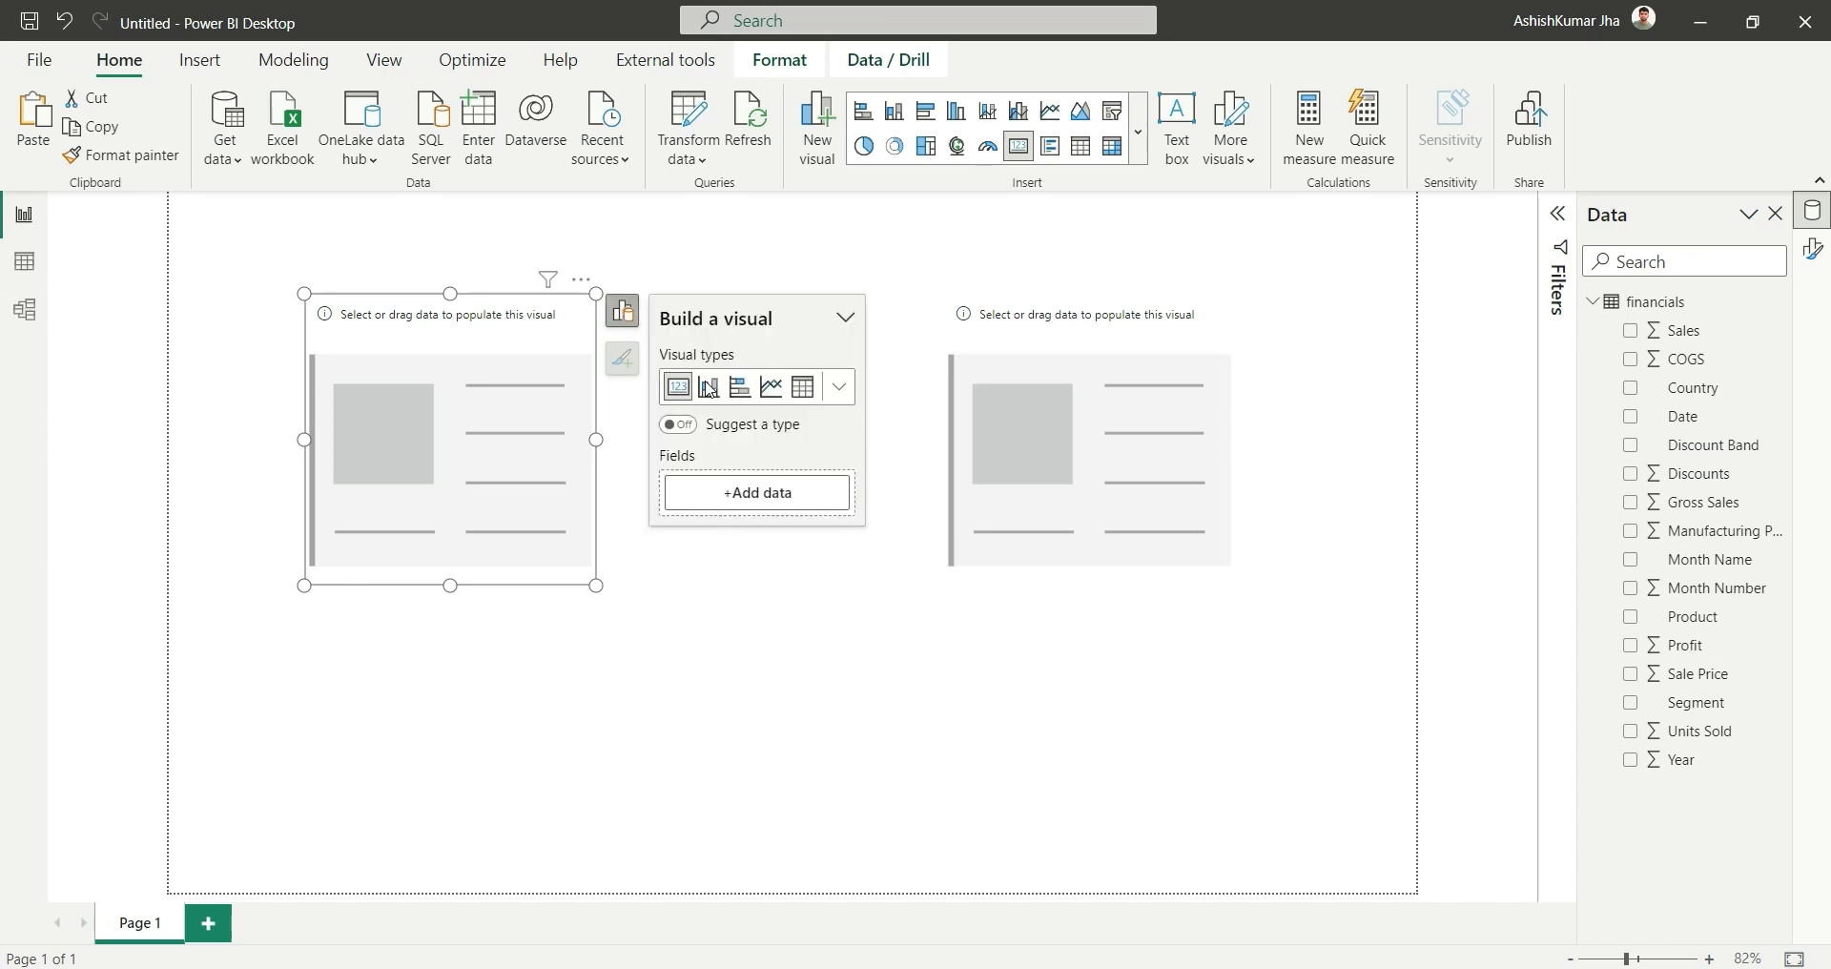
pyautogui.click(787, 503)
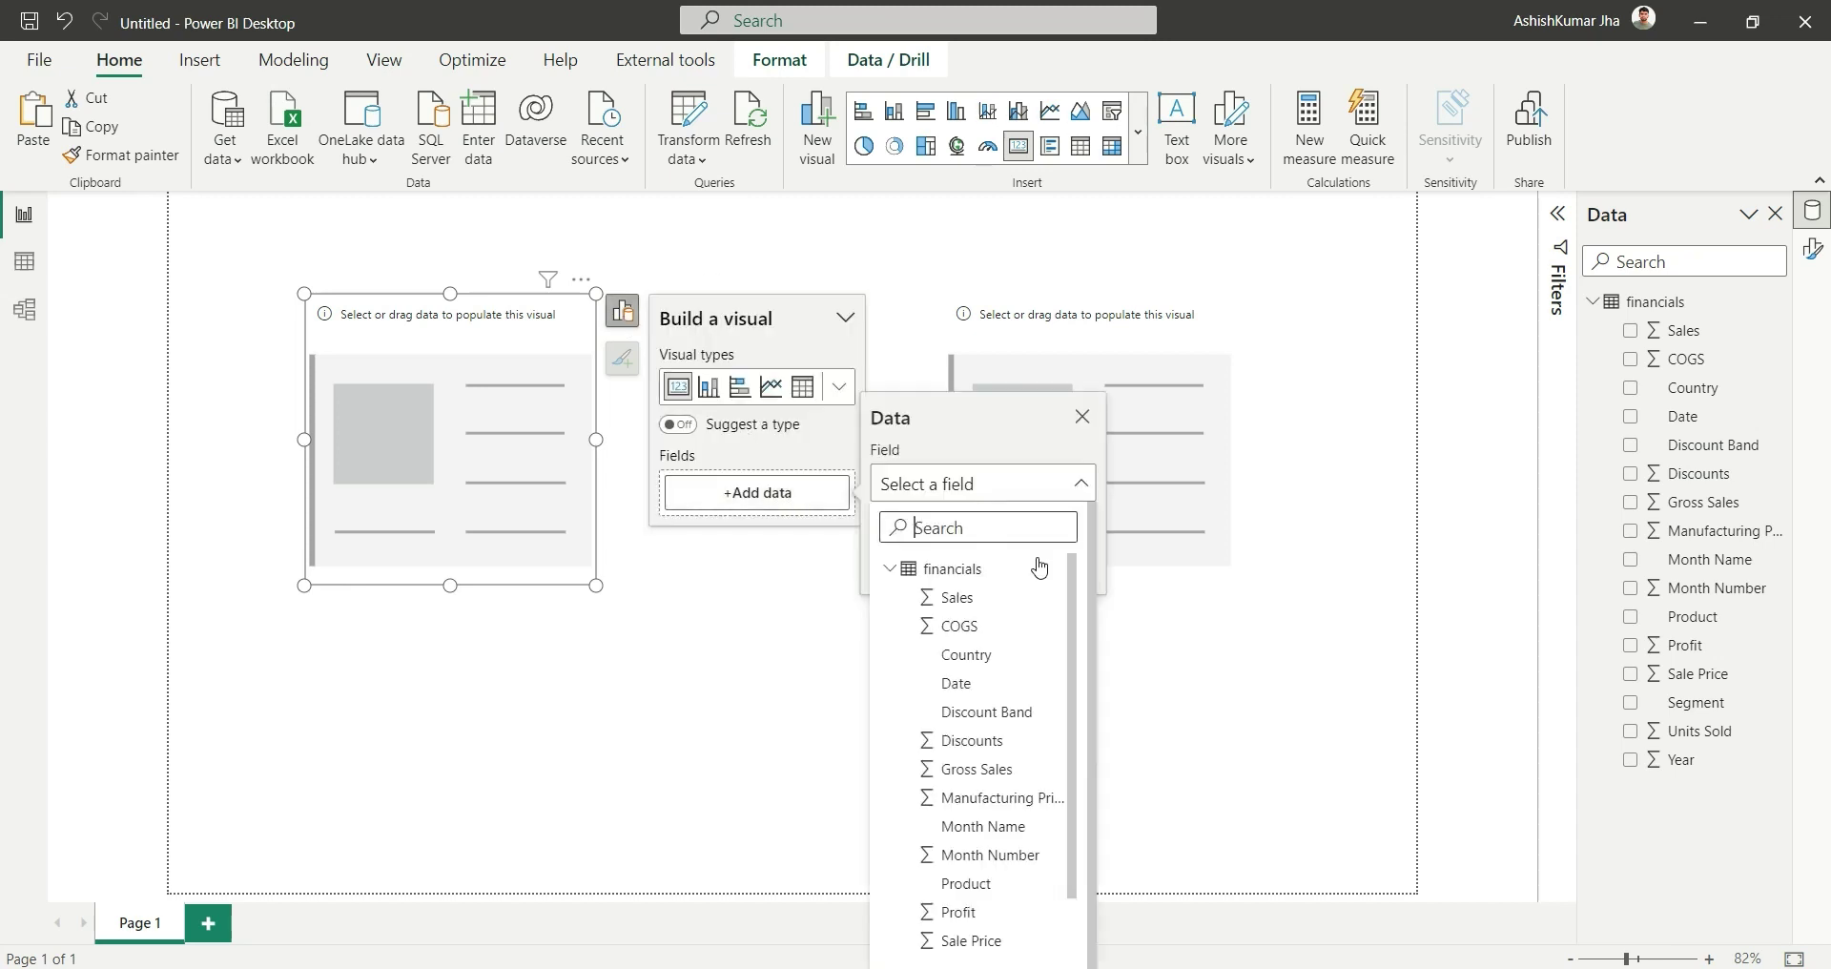
pyautogui.click(983, 923)
# Step: Add the Profit field from the financials table to the Card (new) visual's data
pyautogui.click(1059, 441)
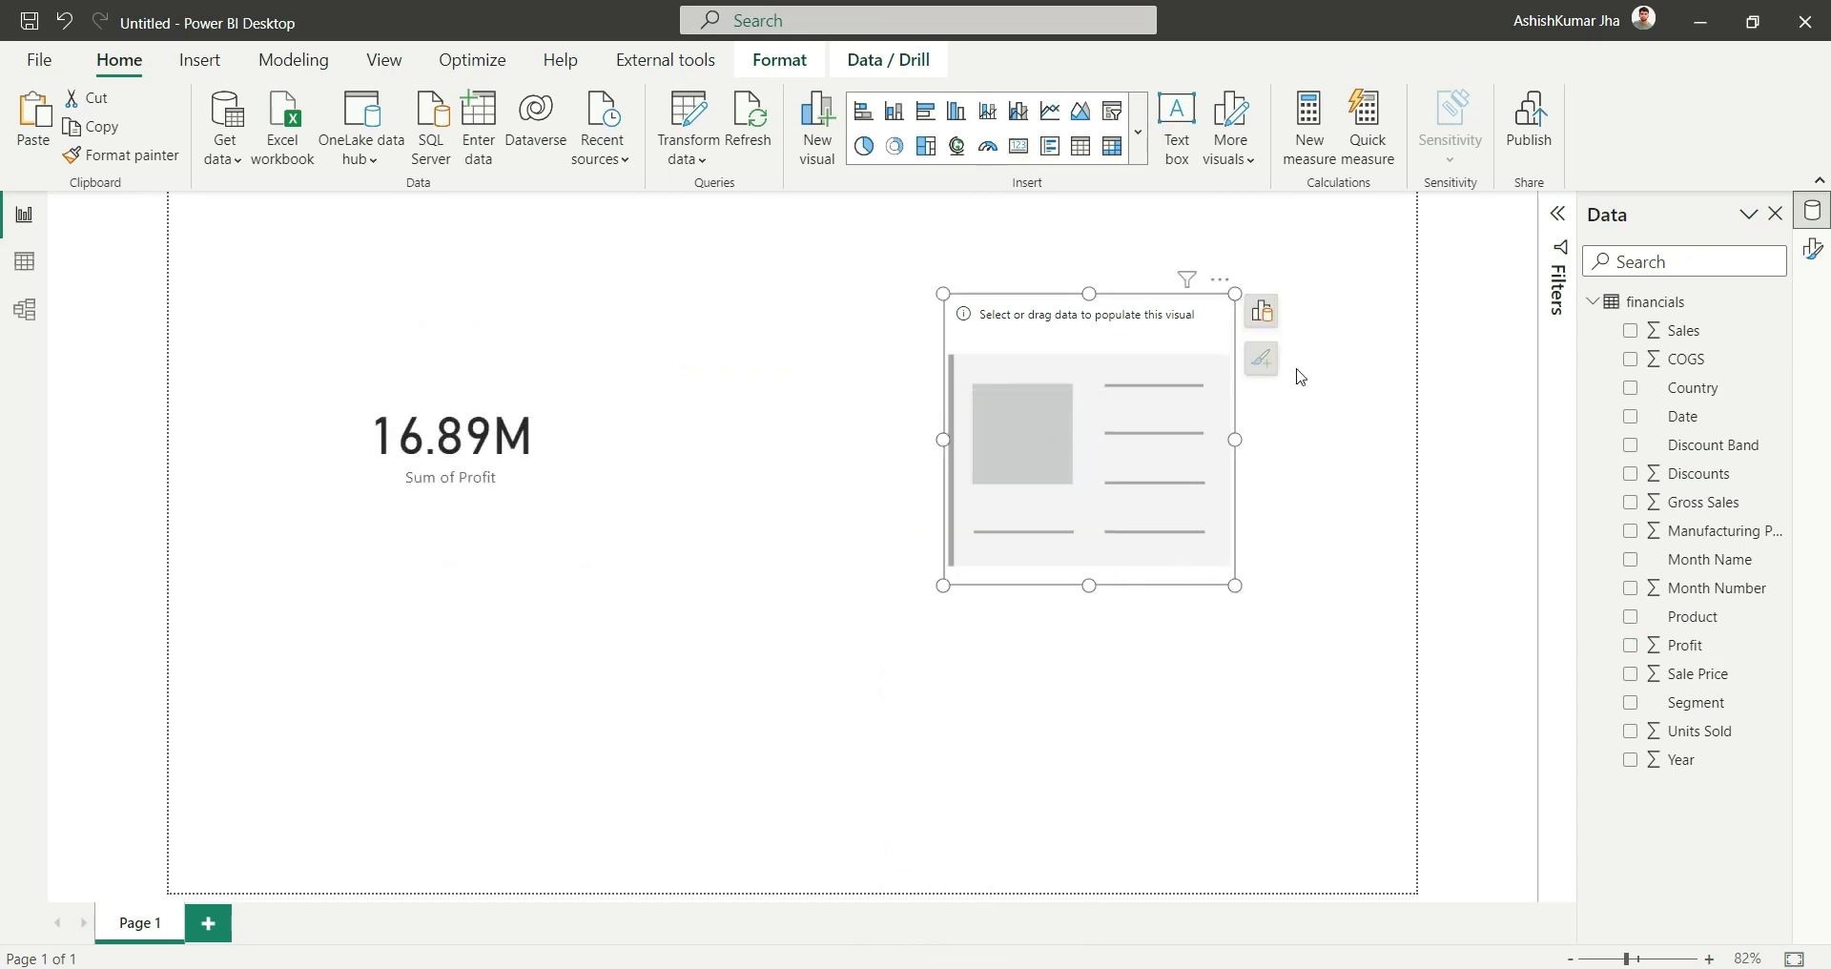
pyautogui.click(1261, 312)
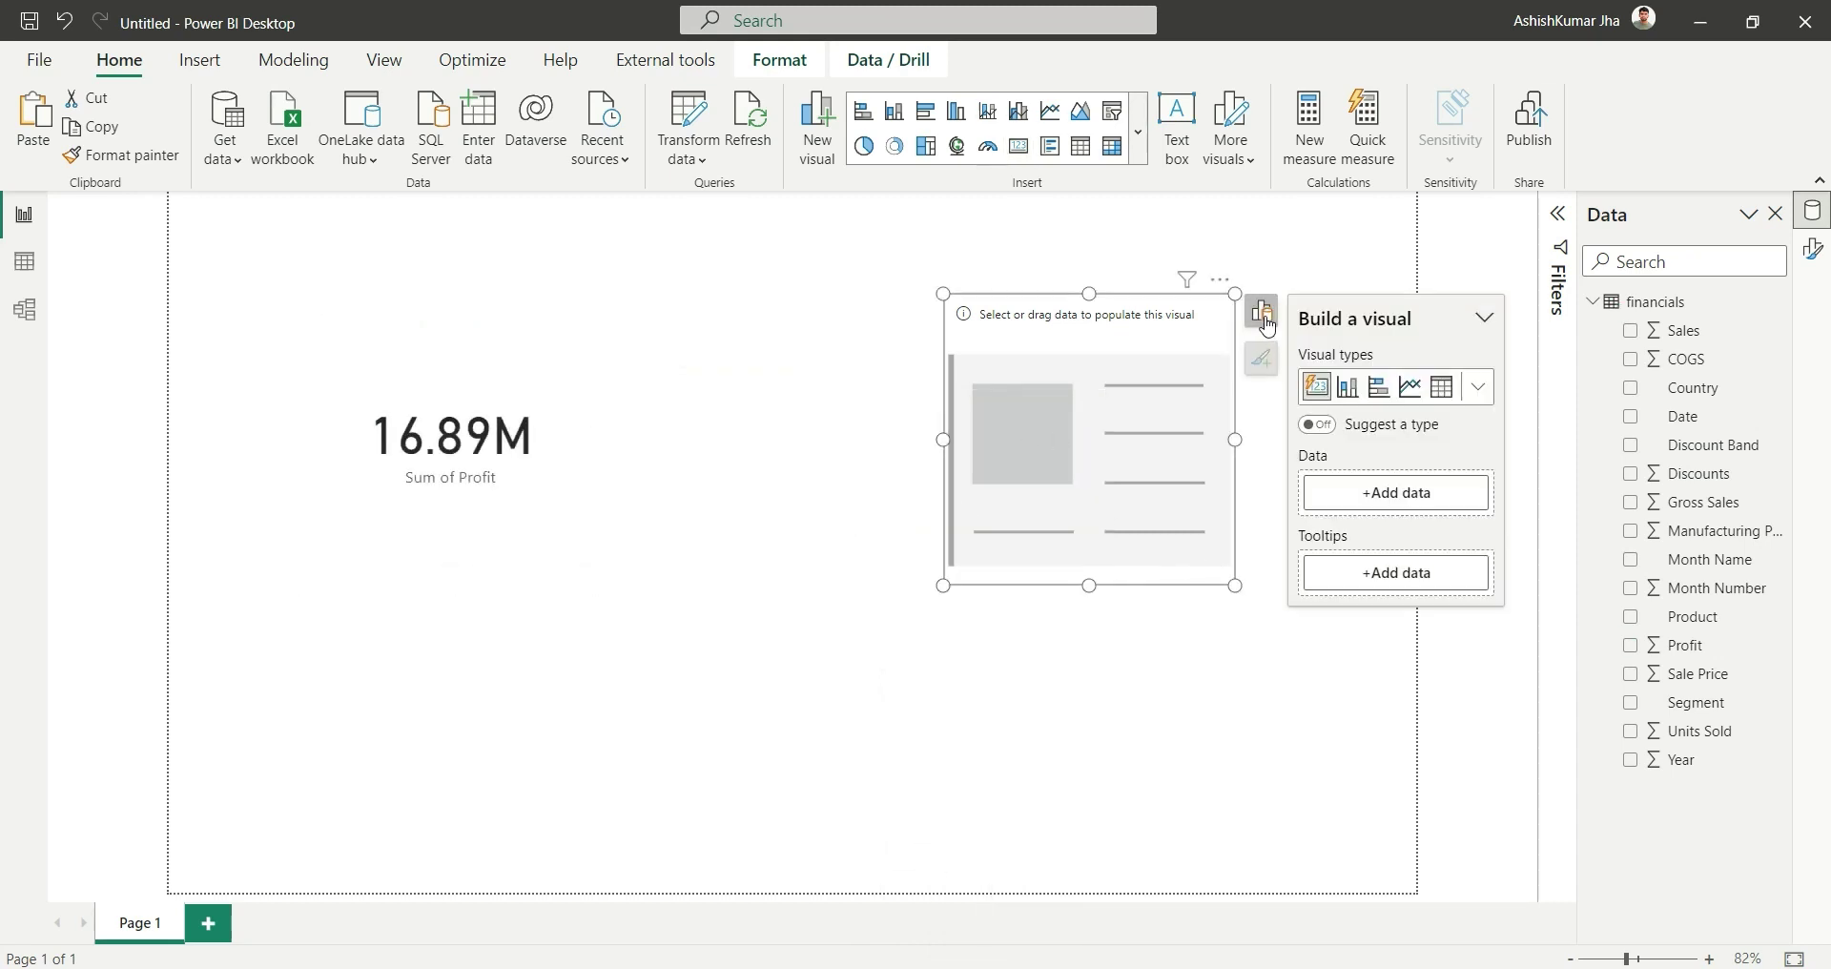
pyautogui.click(1383, 500)
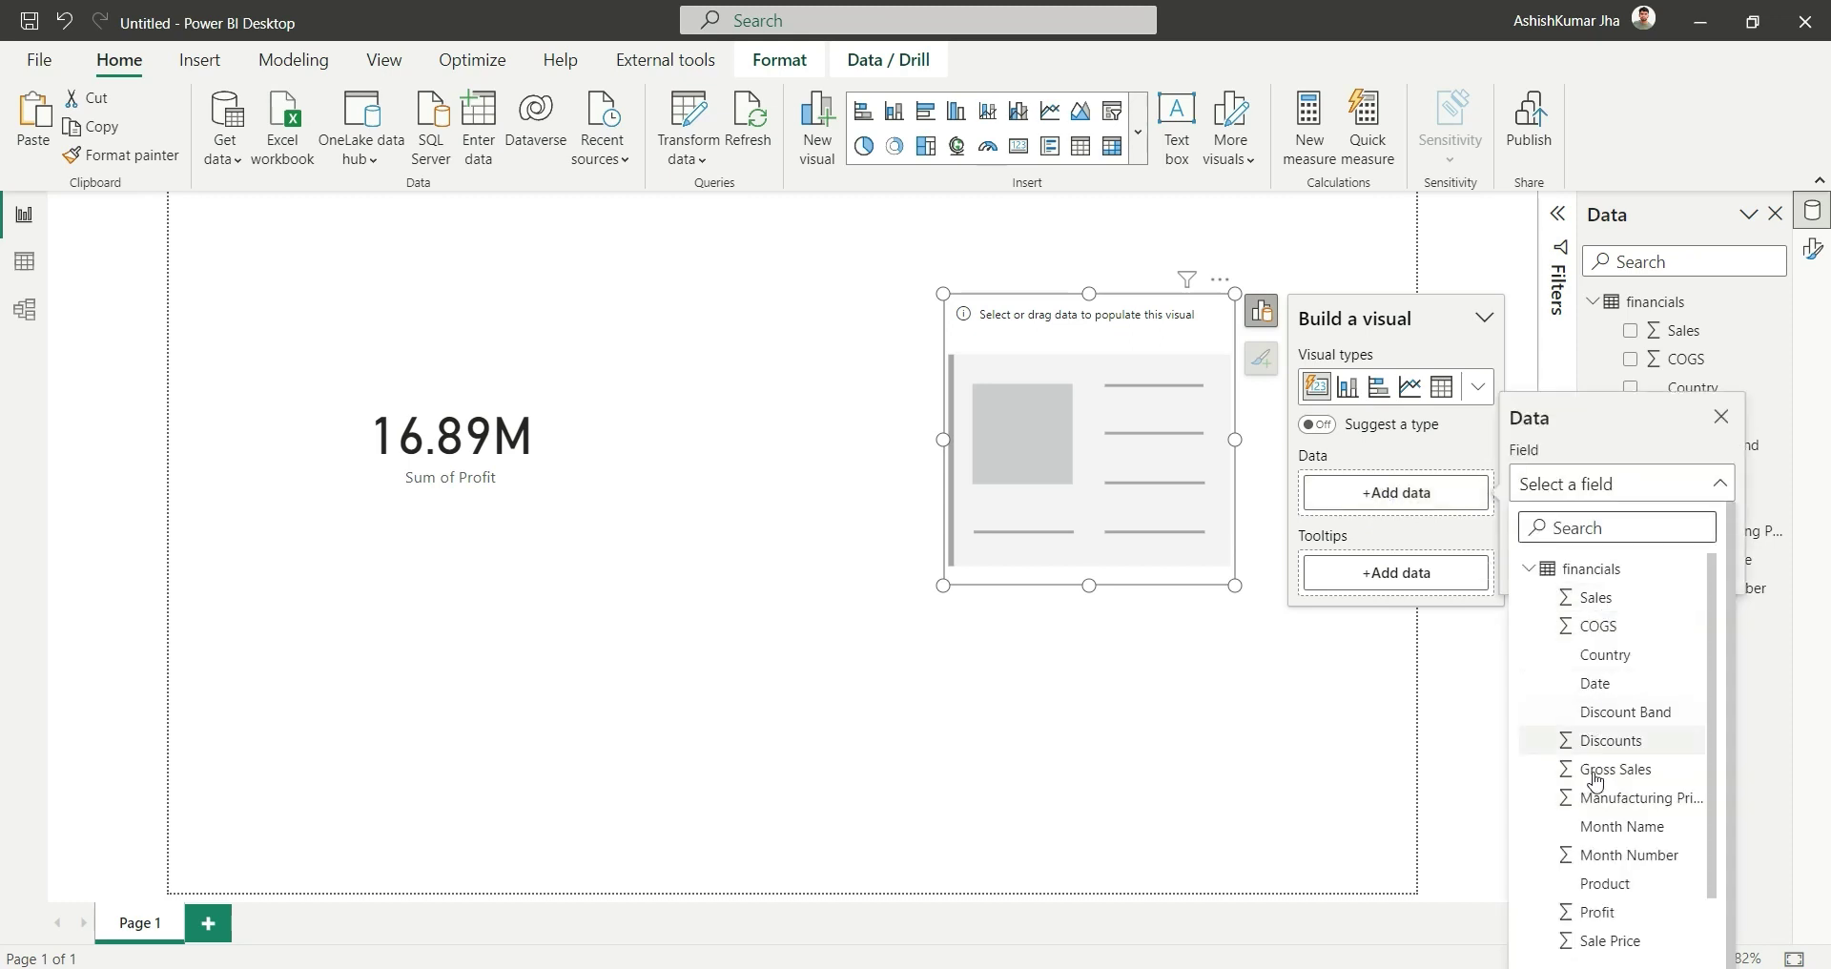
pyautogui.click(1607, 915)
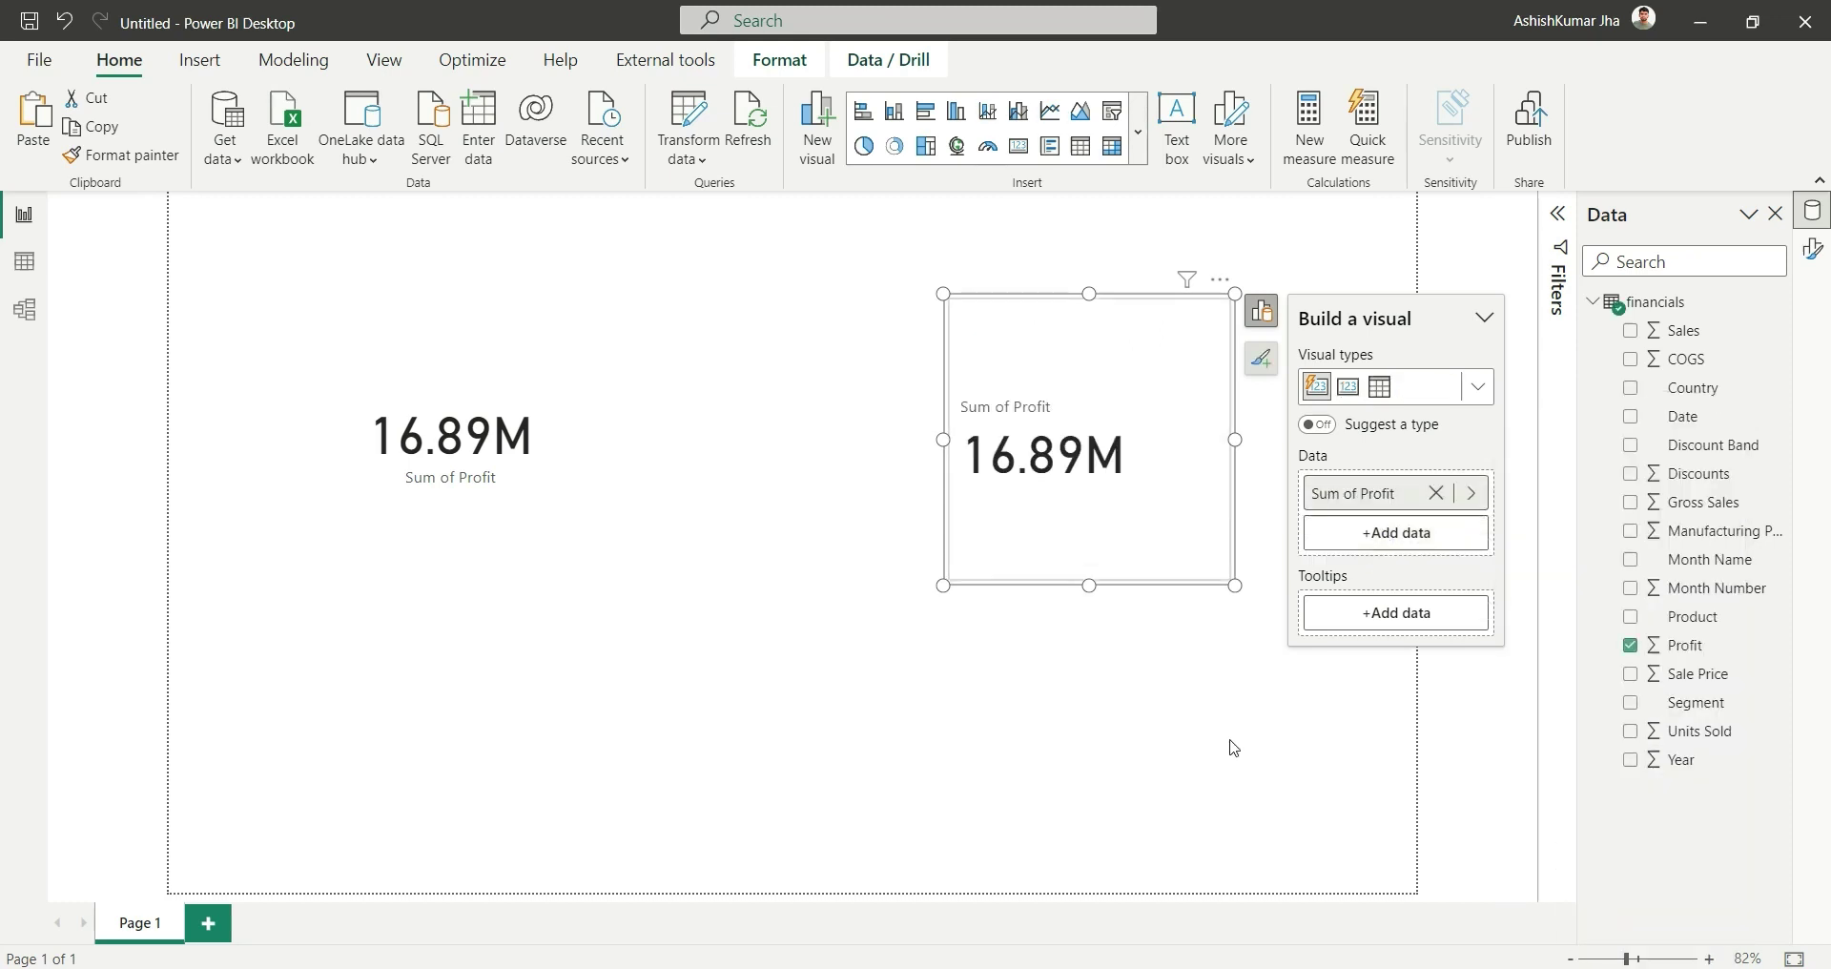
pyautogui.click(819, 446)
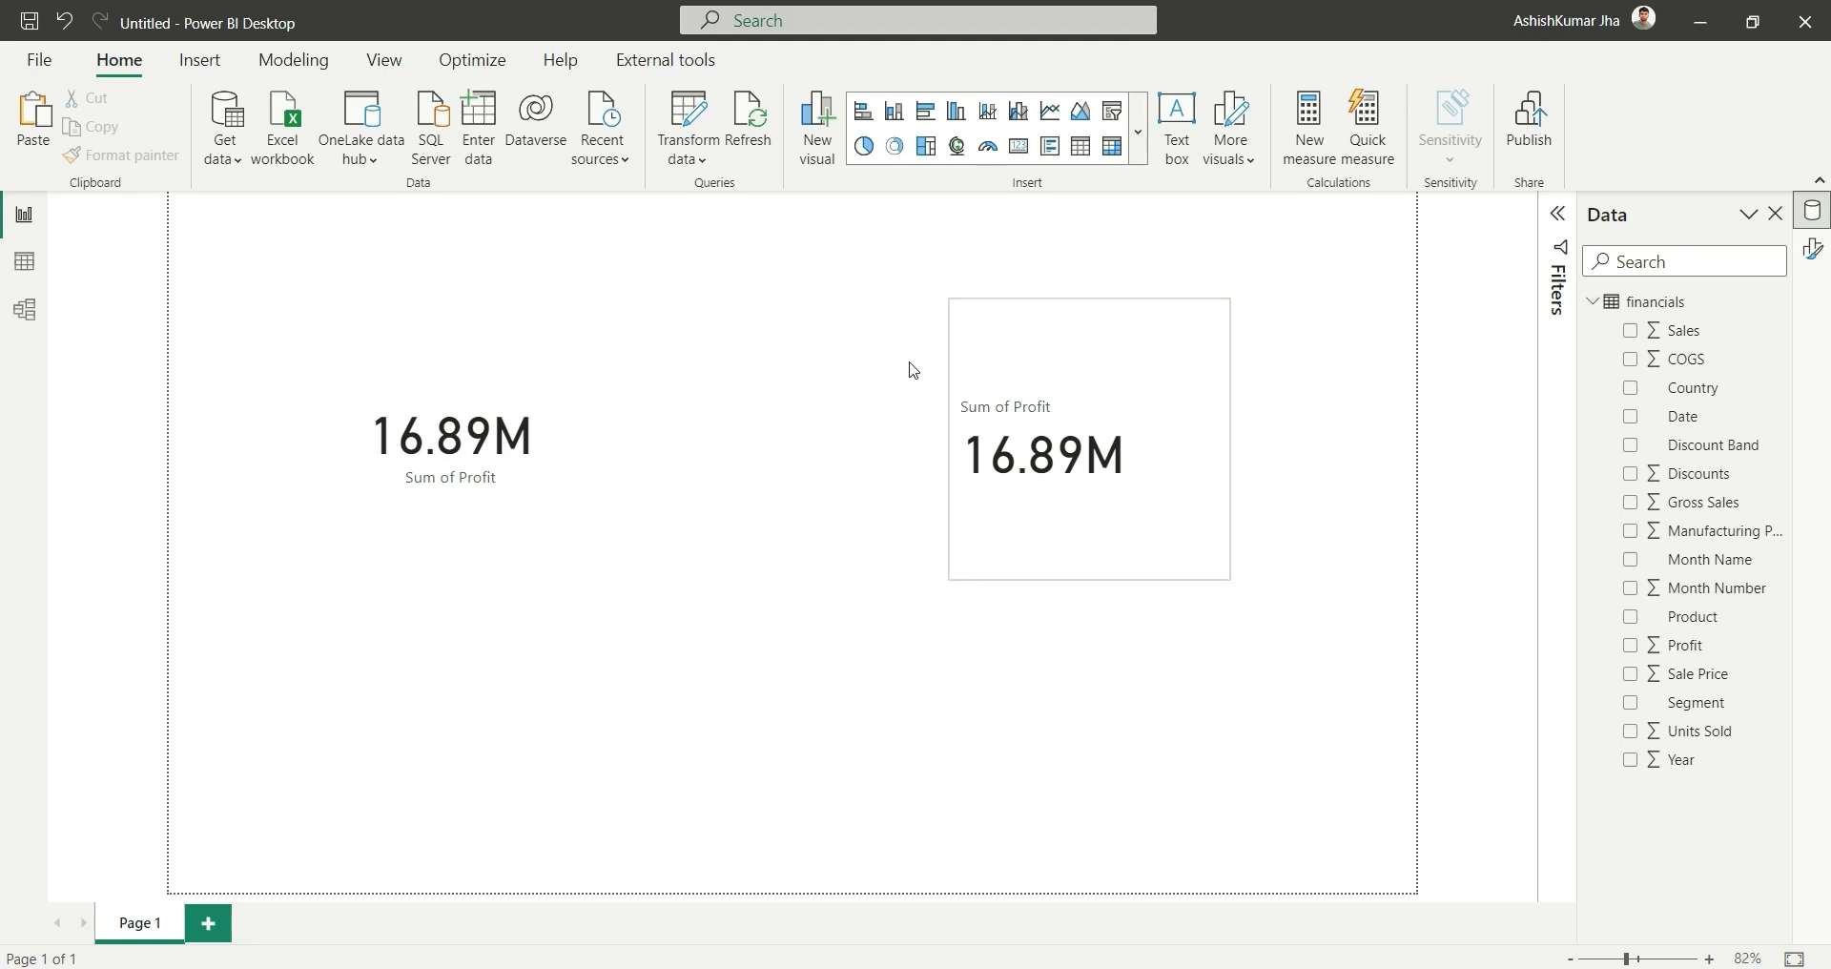
# Step: Set the classic card's callout value font size to 20
pyautogui.click(537, 401)
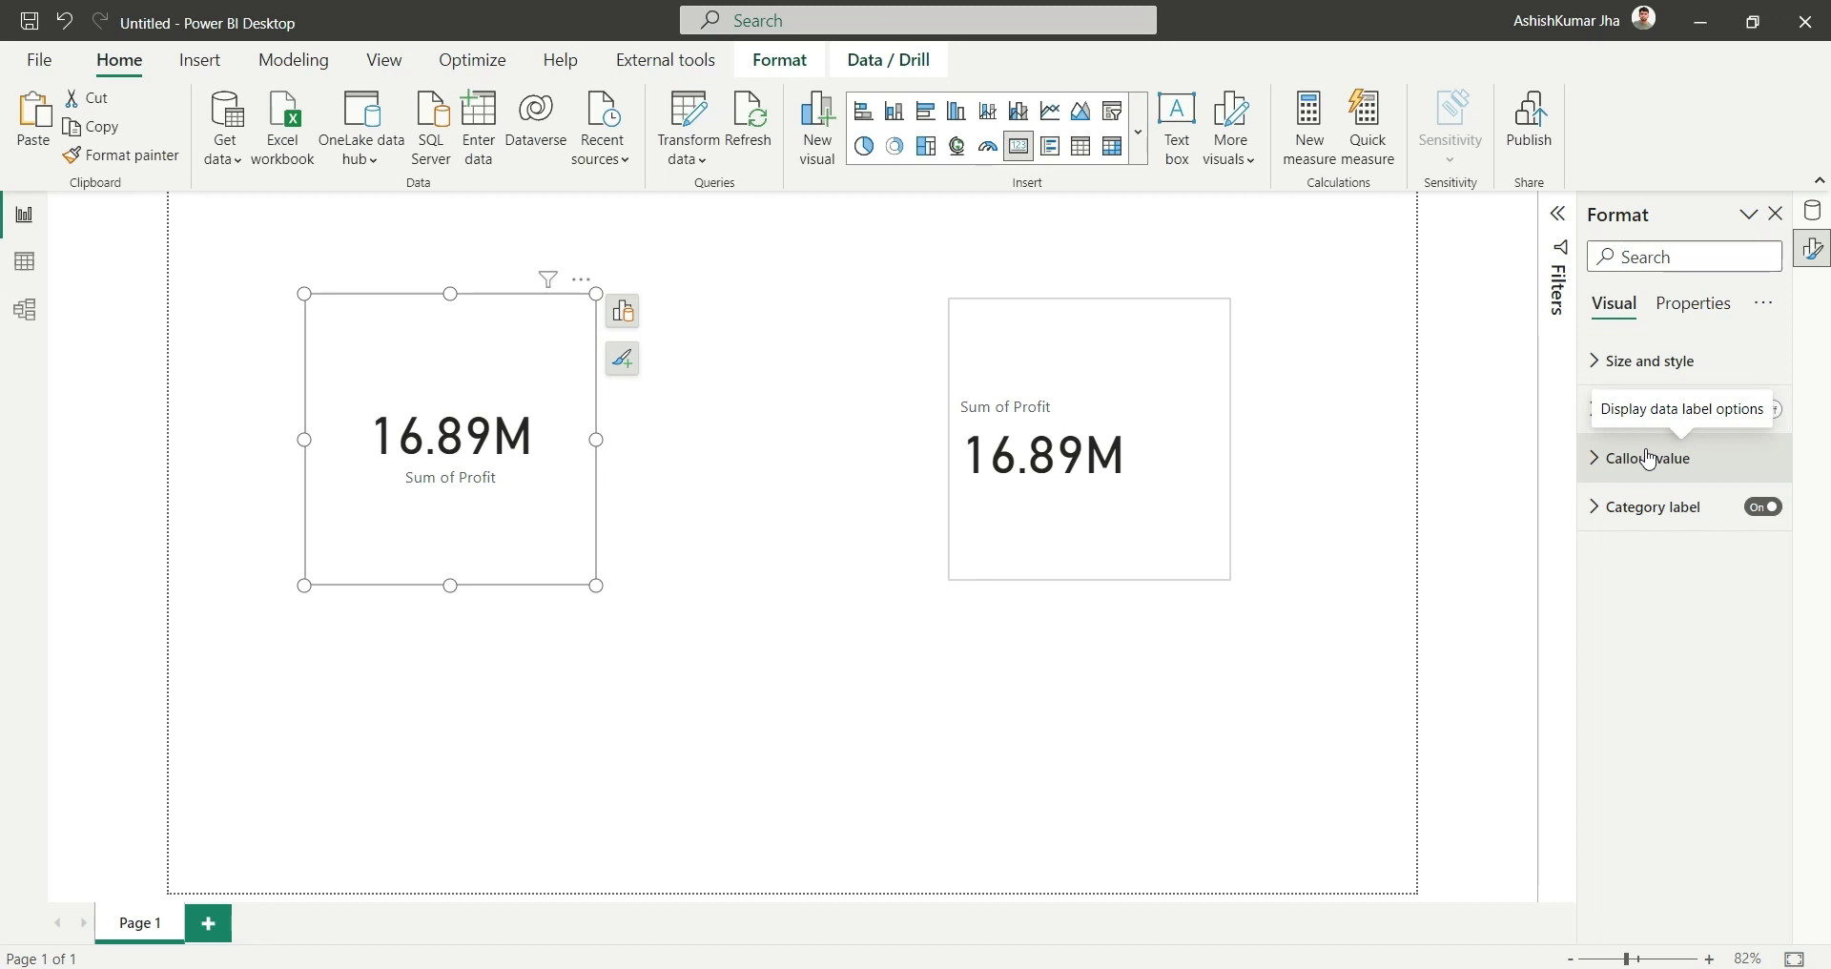
pyautogui.click(1632, 458)
pyautogui.doubleClick(1732, 540)
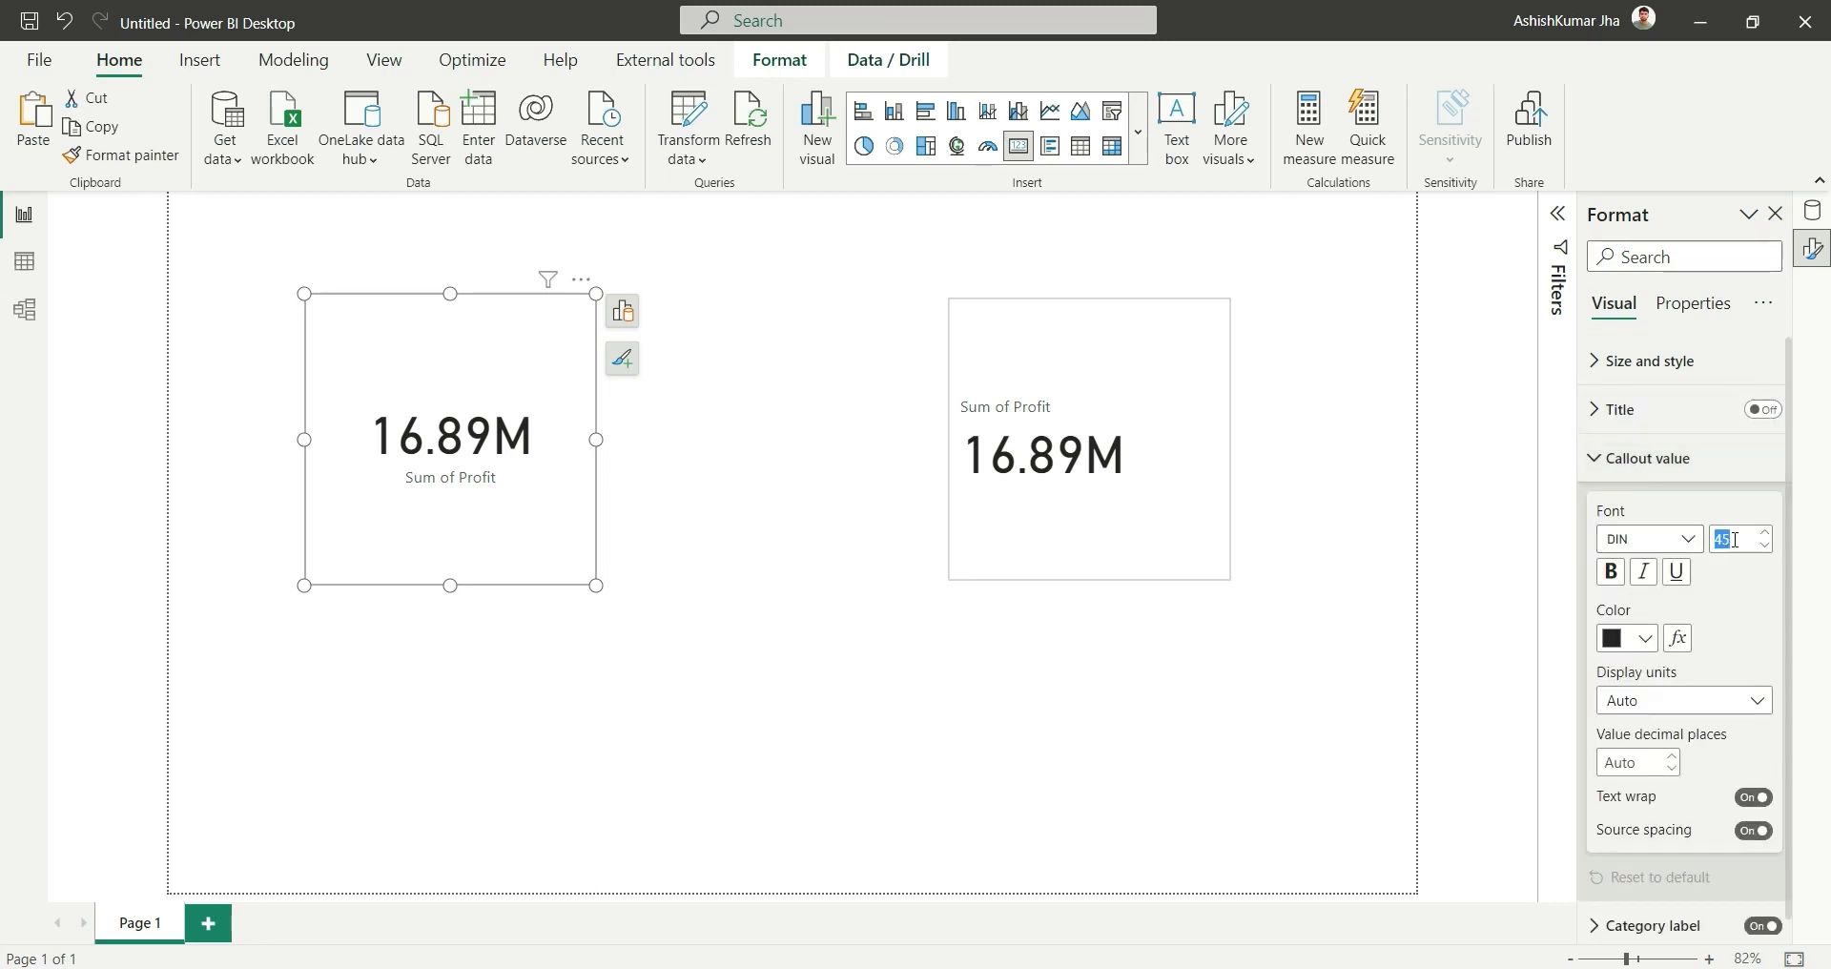
pyautogui.write('20')
# Step: Set the callout values font size of the Card (new) visual to 20
pyautogui.click(1096, 525)
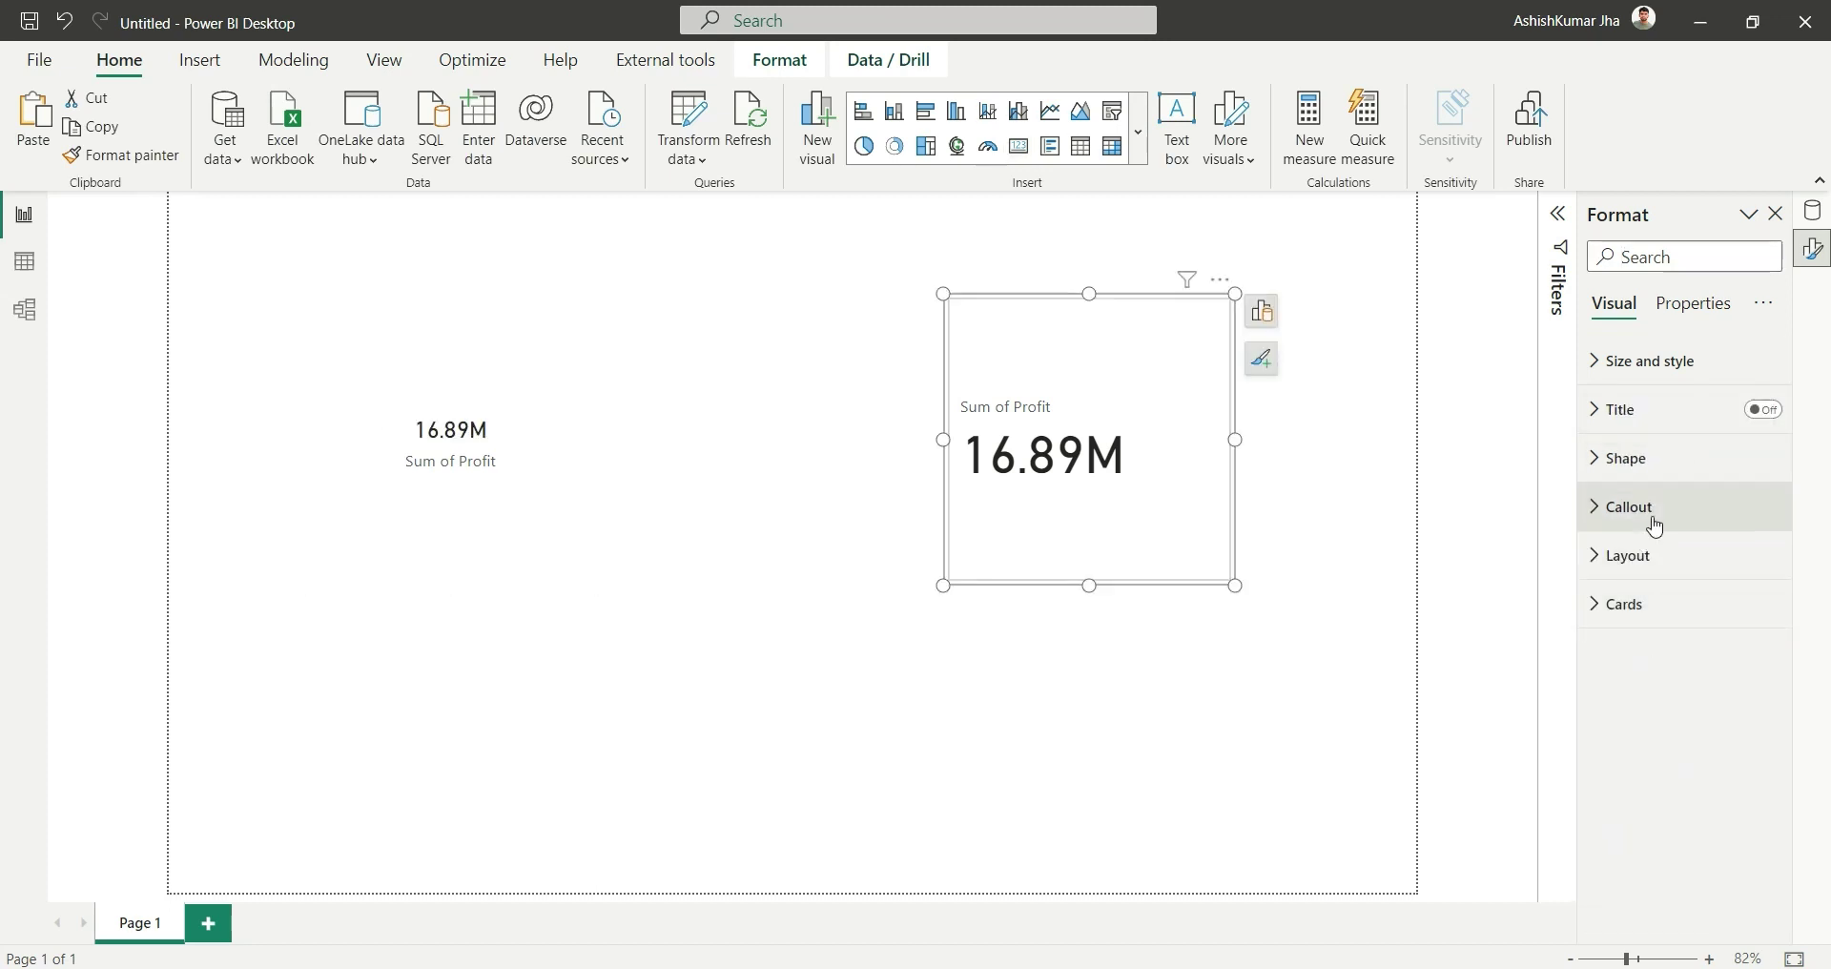
pyautogui.click(1652, 515)
pyautogui.doubleClick(1740, 751)
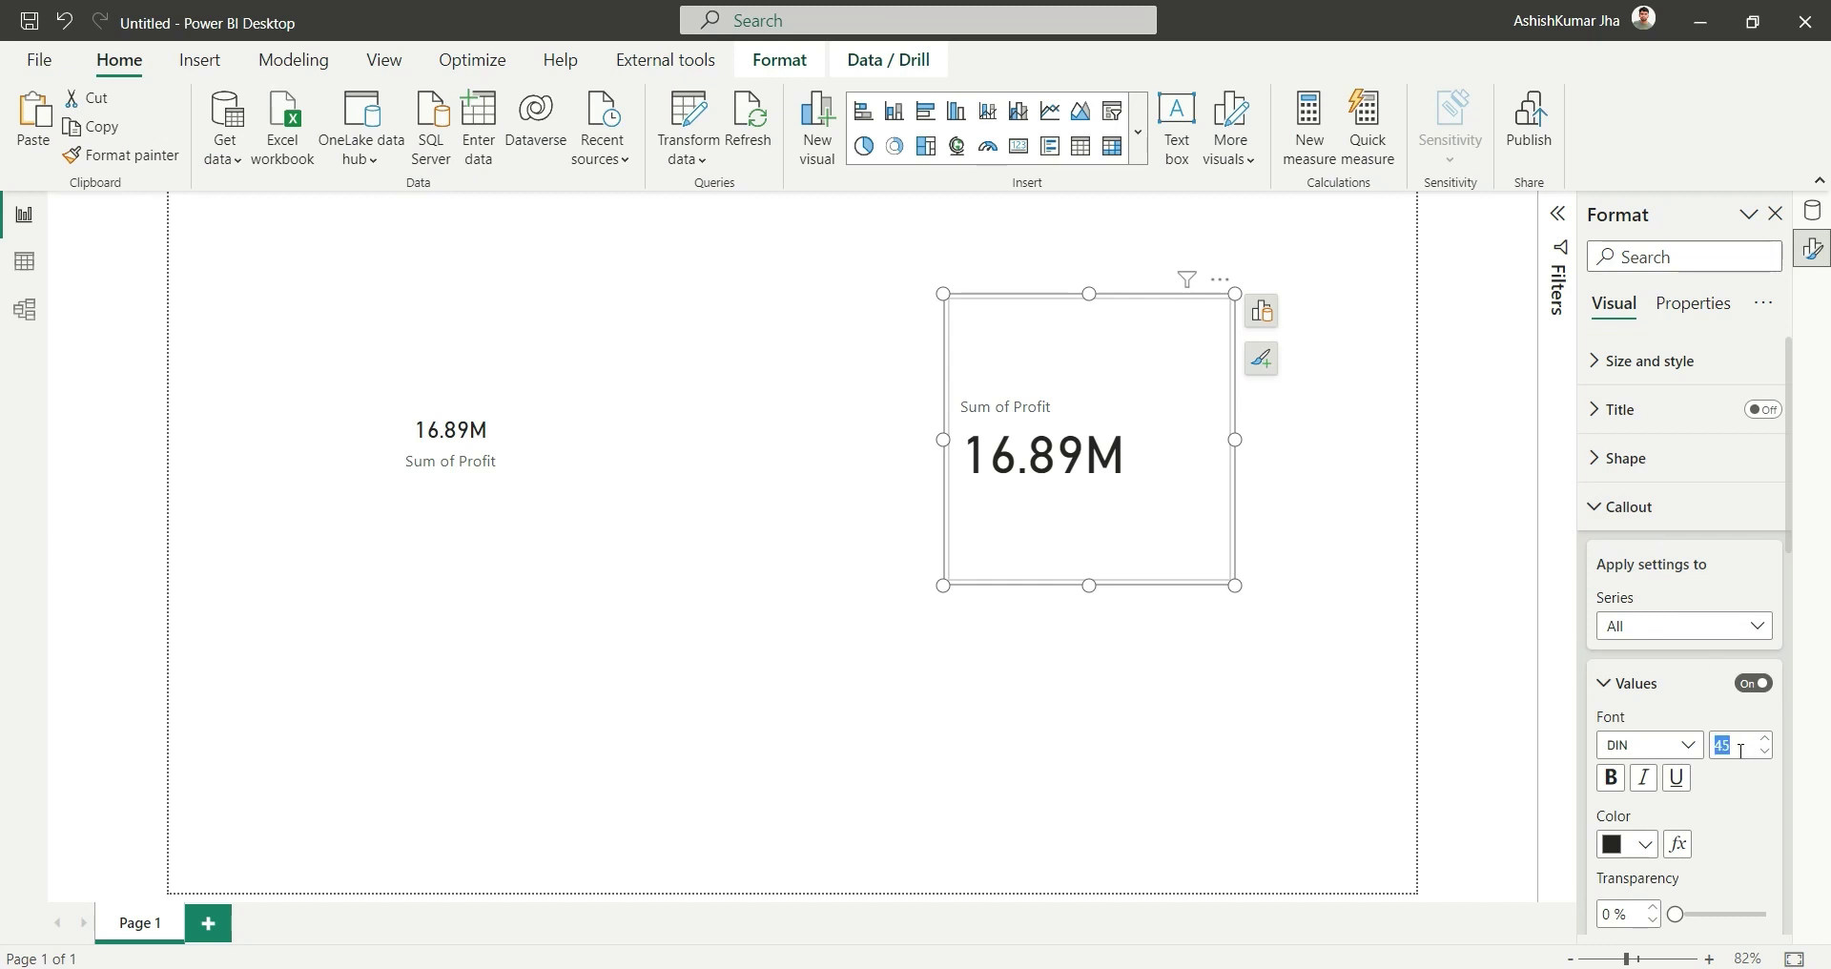
pyautogui.write('20')
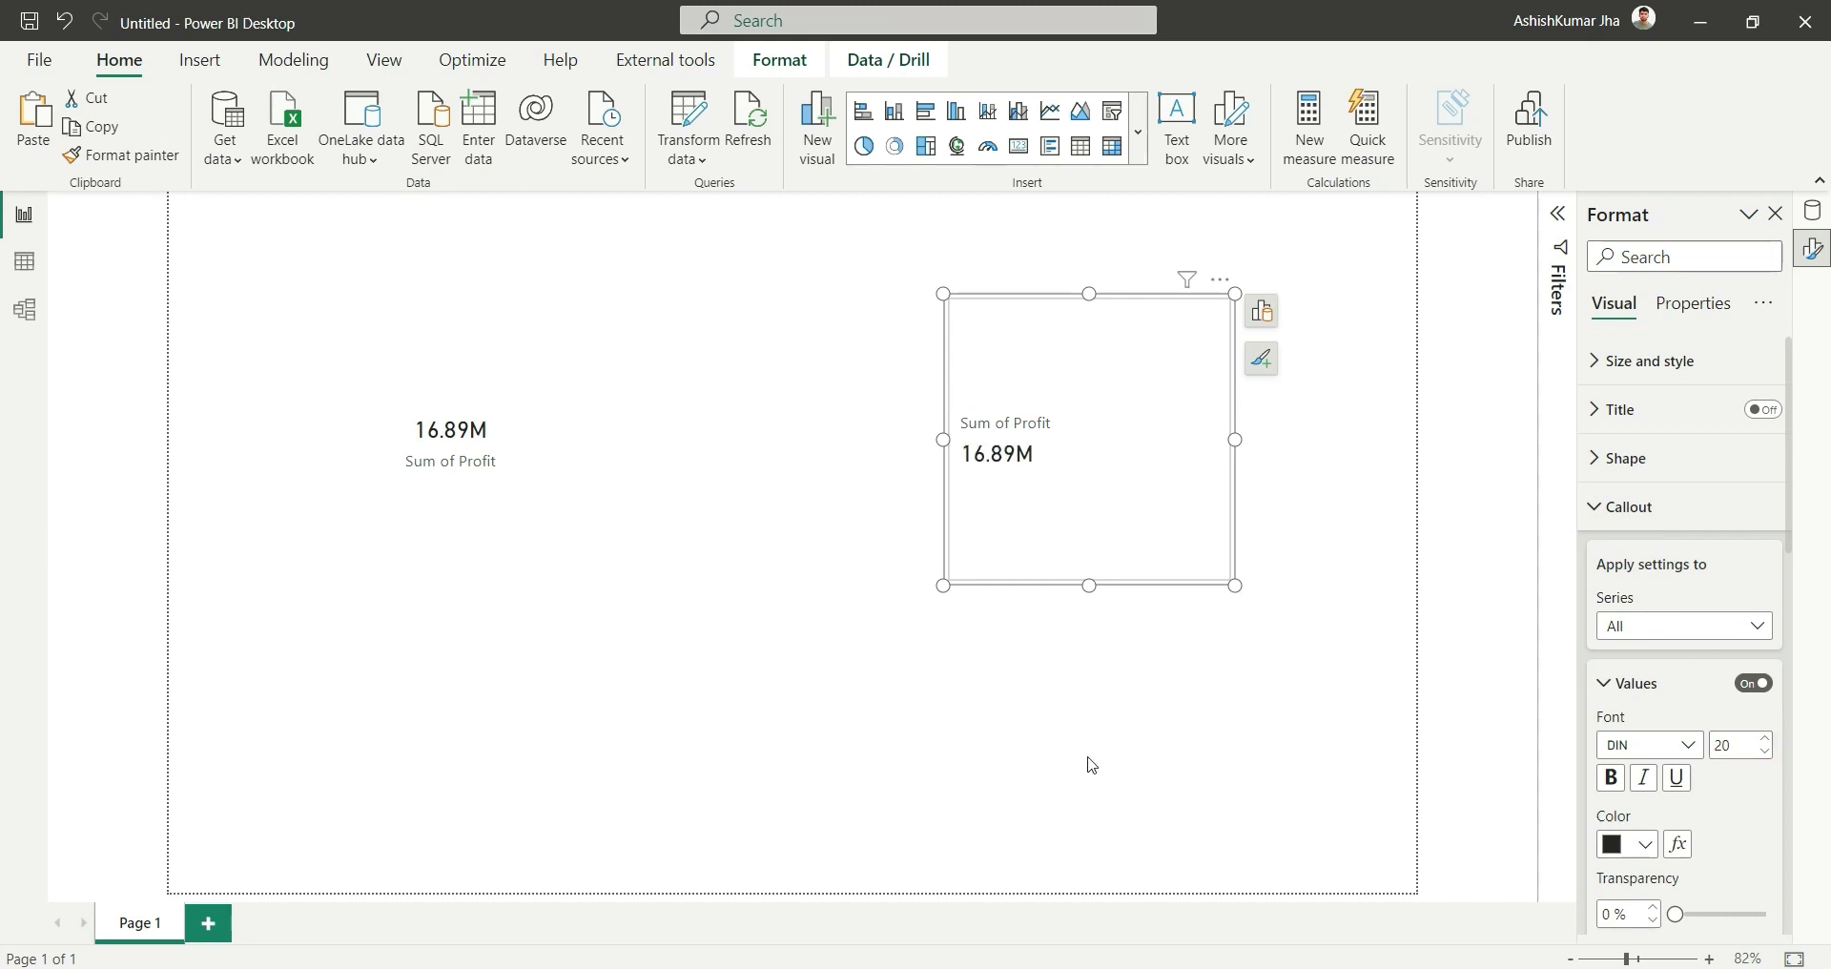
pyautogui.click(796, 541)
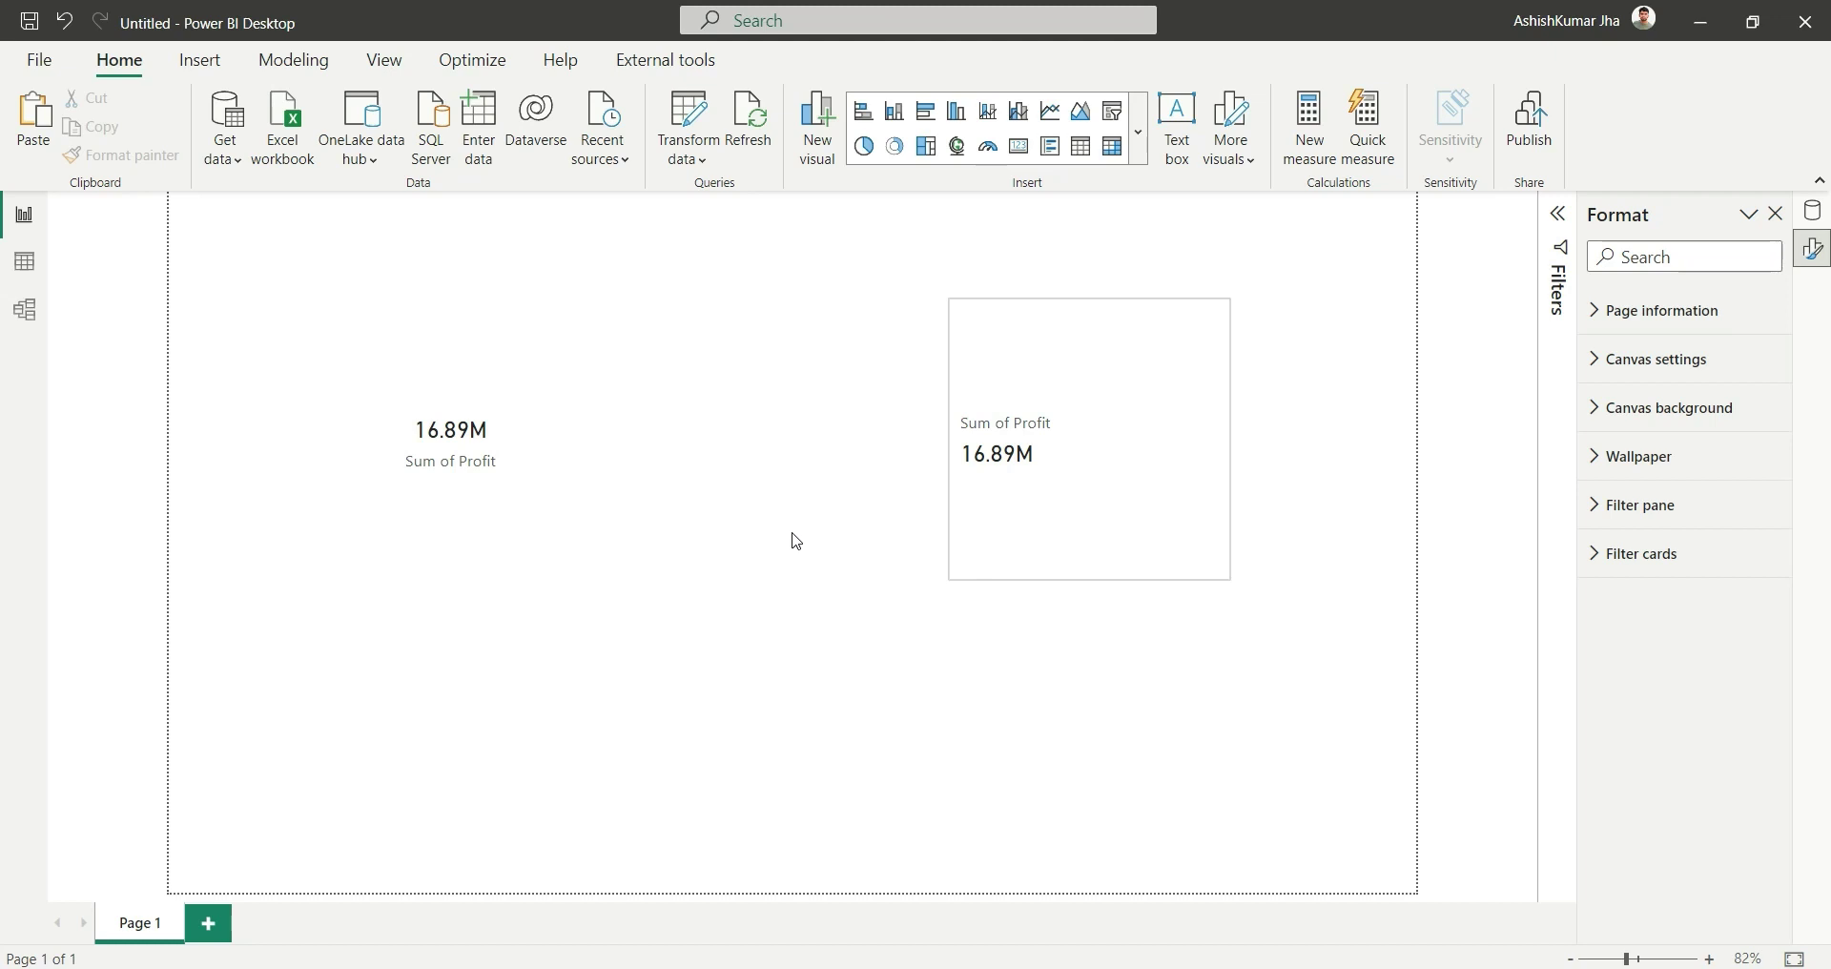
# Step: Try center and right horizontal alignment on the Card (new) callout value, then return it to left alignment
pyautogui.click(555, 451)
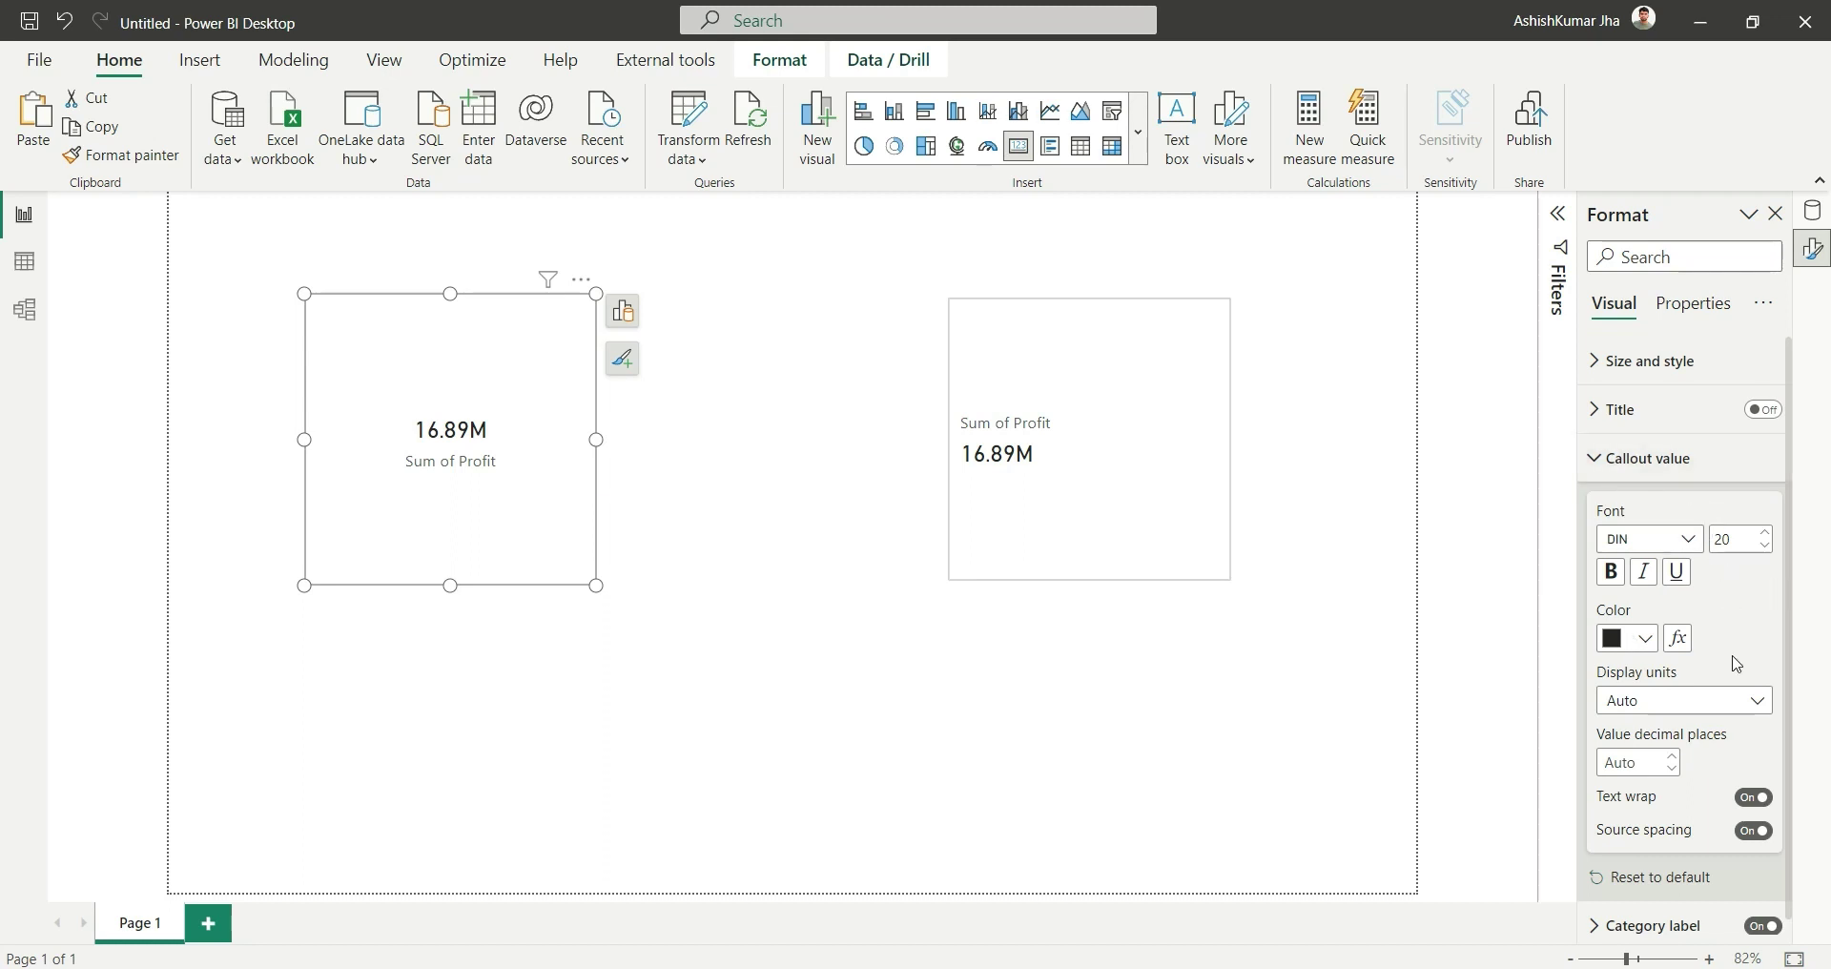
pyautogui.scroll(-1, 1735, 665)
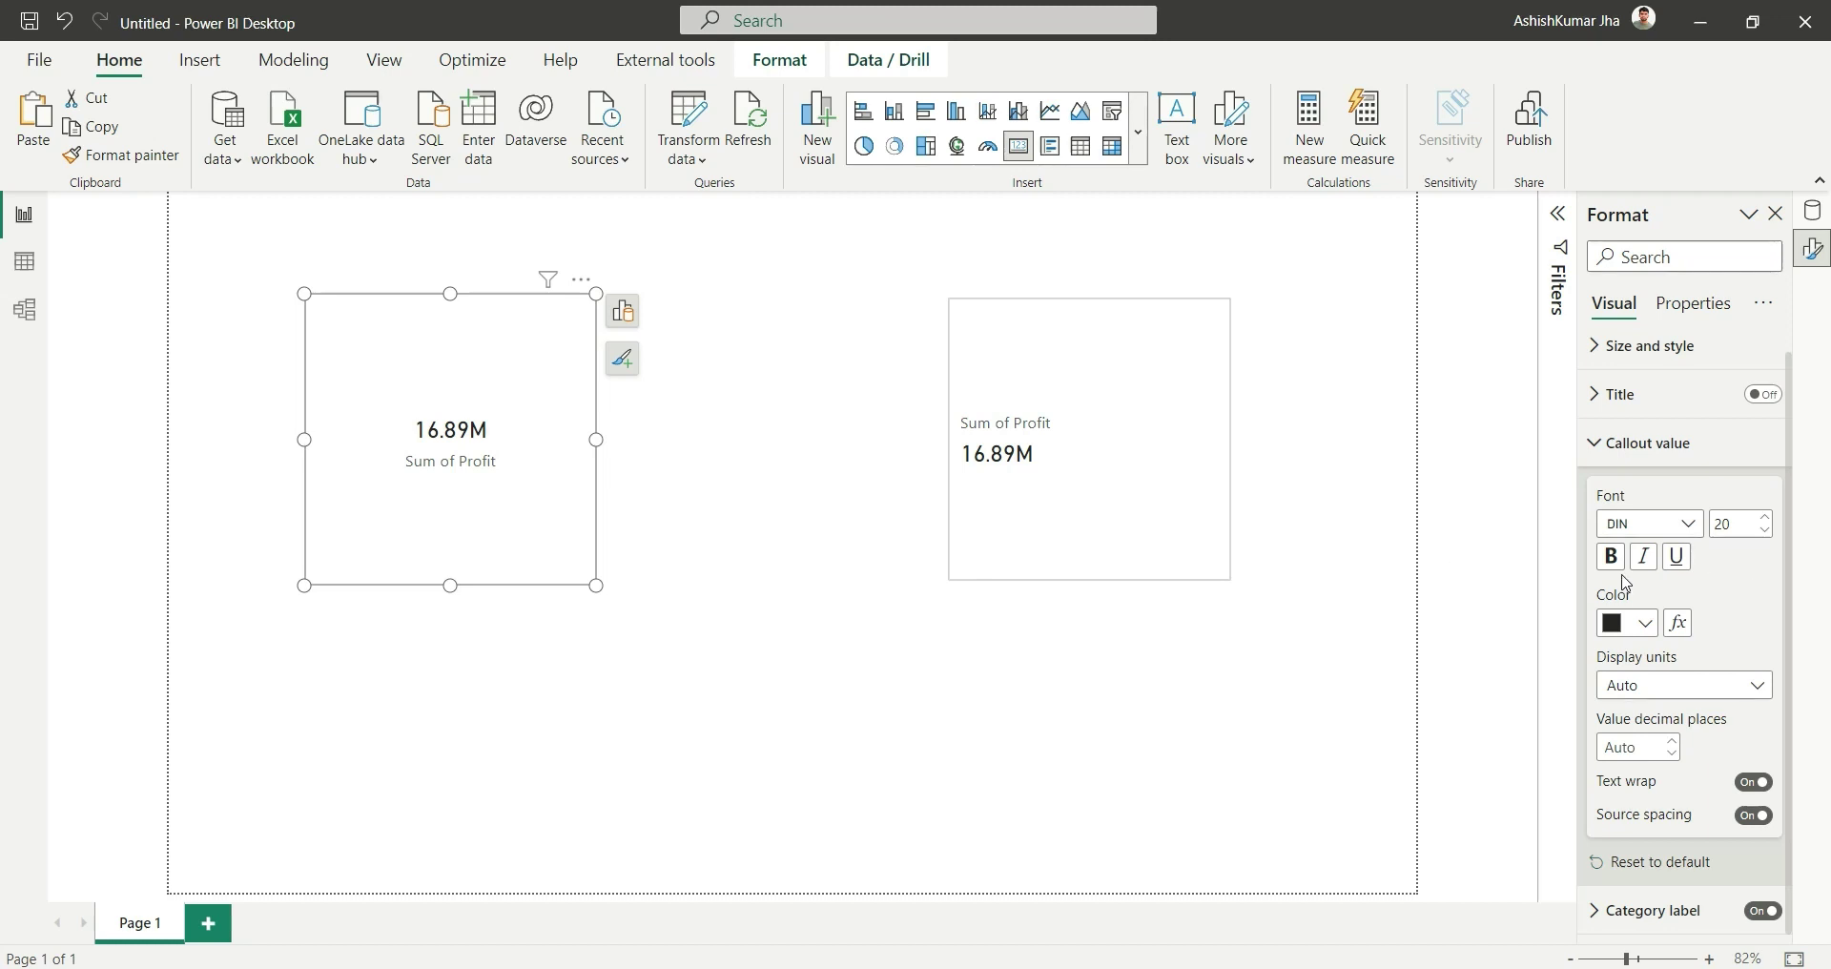
pyautogui.click(1126, 426)
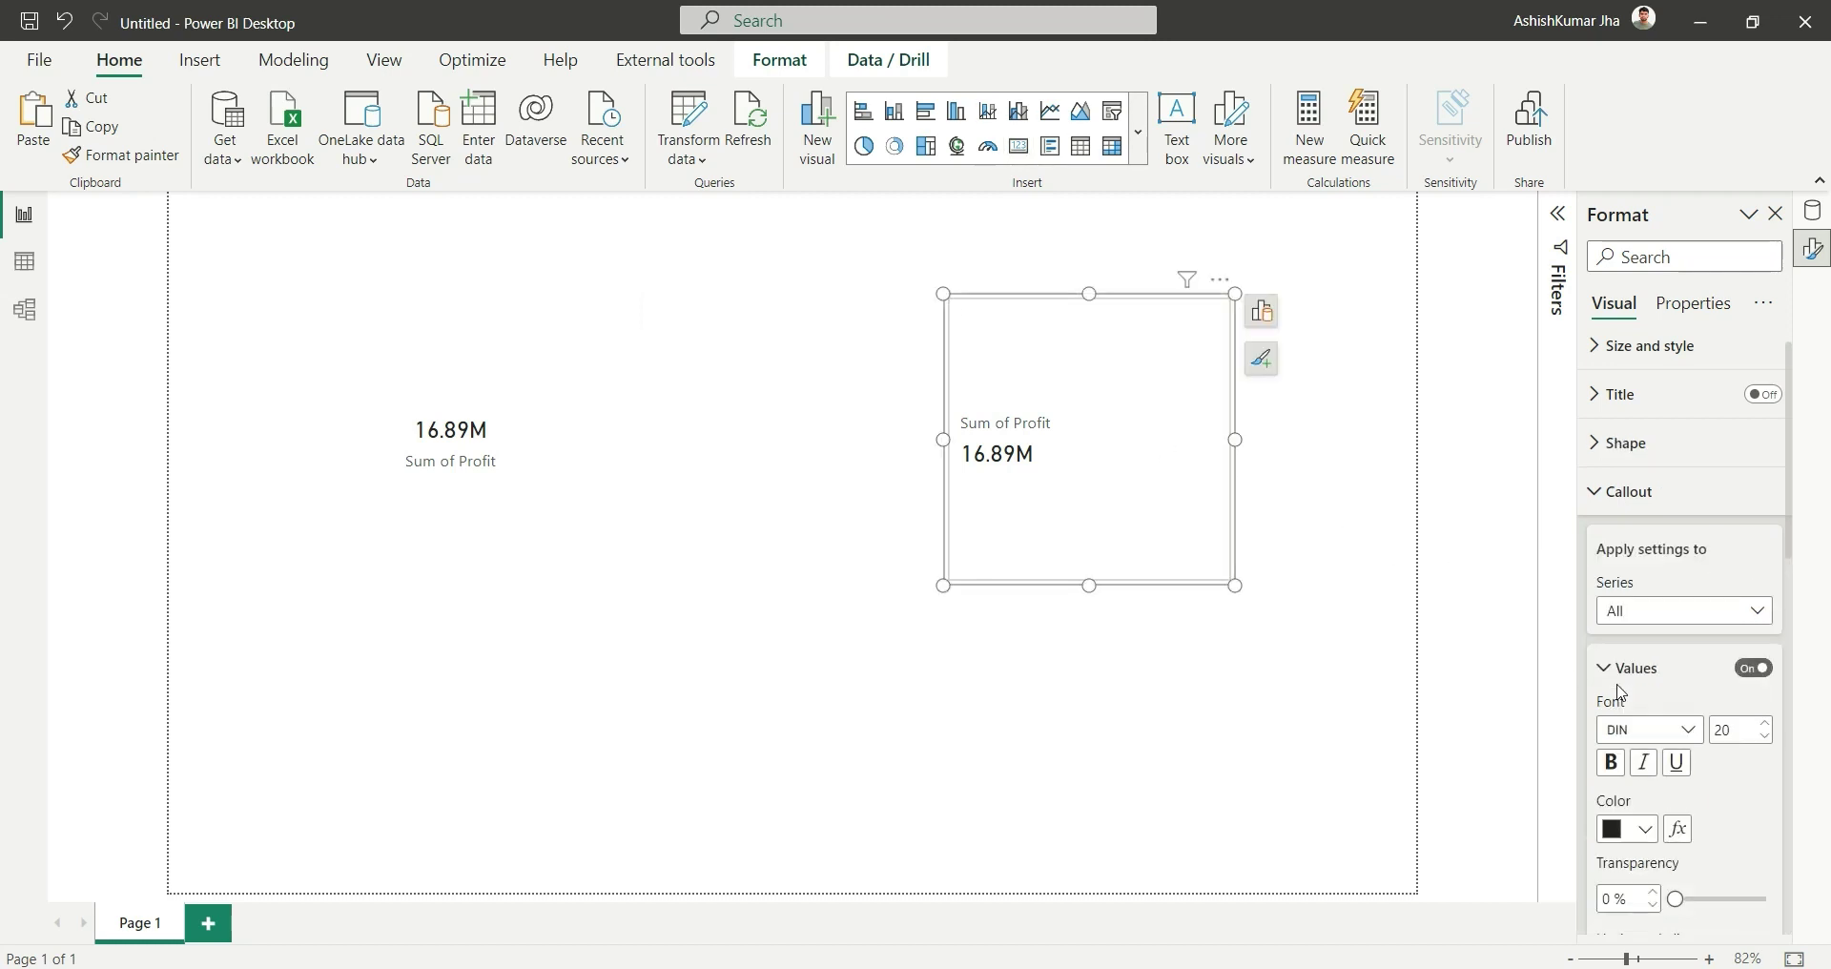
pyautogui.scroll(-1, 1683, 681)
pyautogui.scroll(-5, 1683, 681)
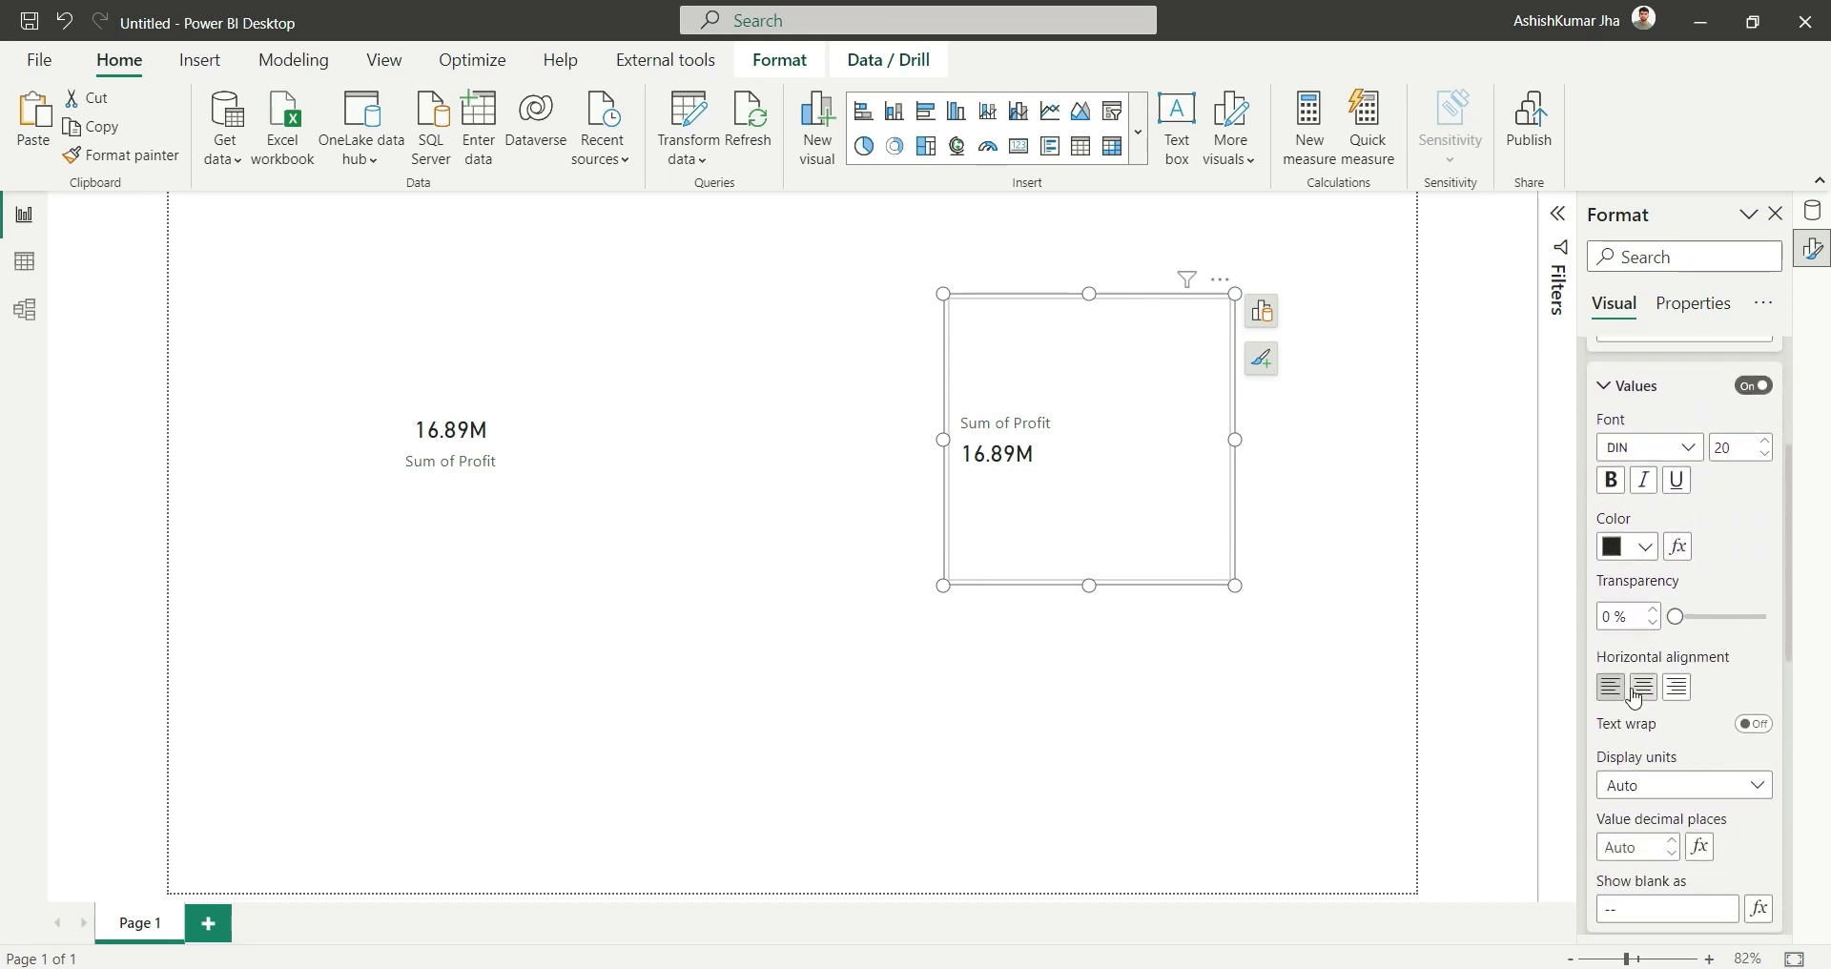
pyautogui.click(1641, 689)
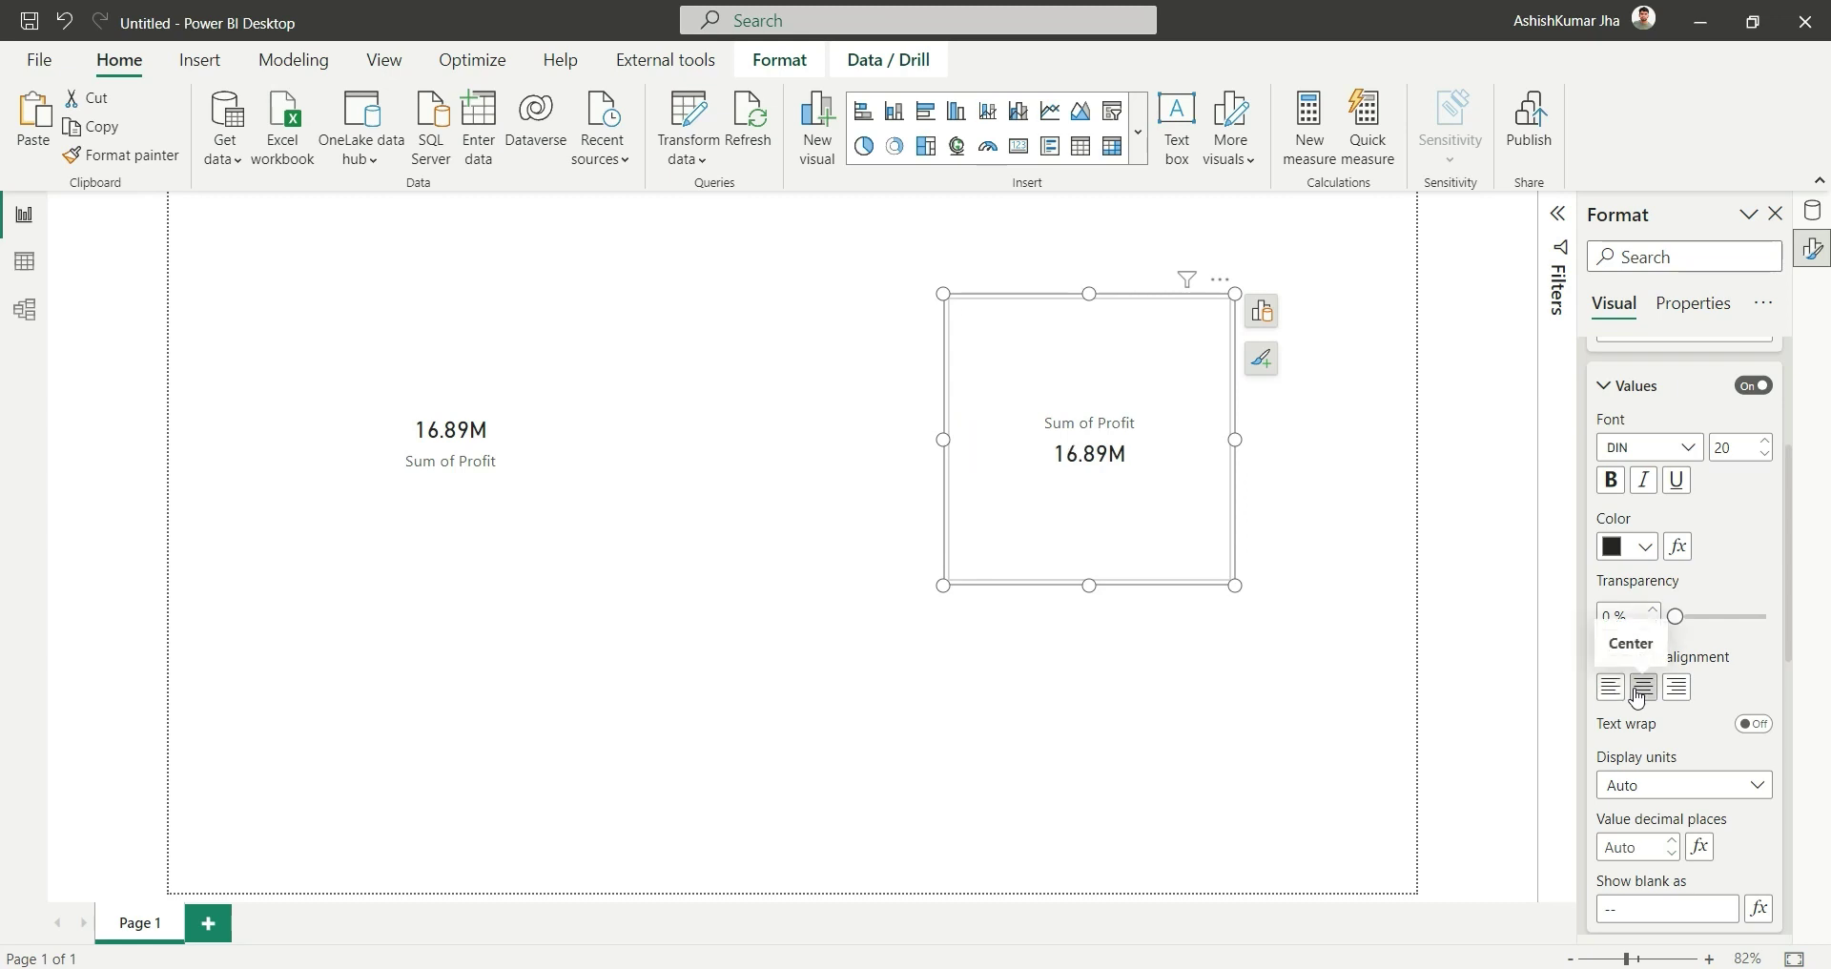
pyautogui.click(1674, 688)
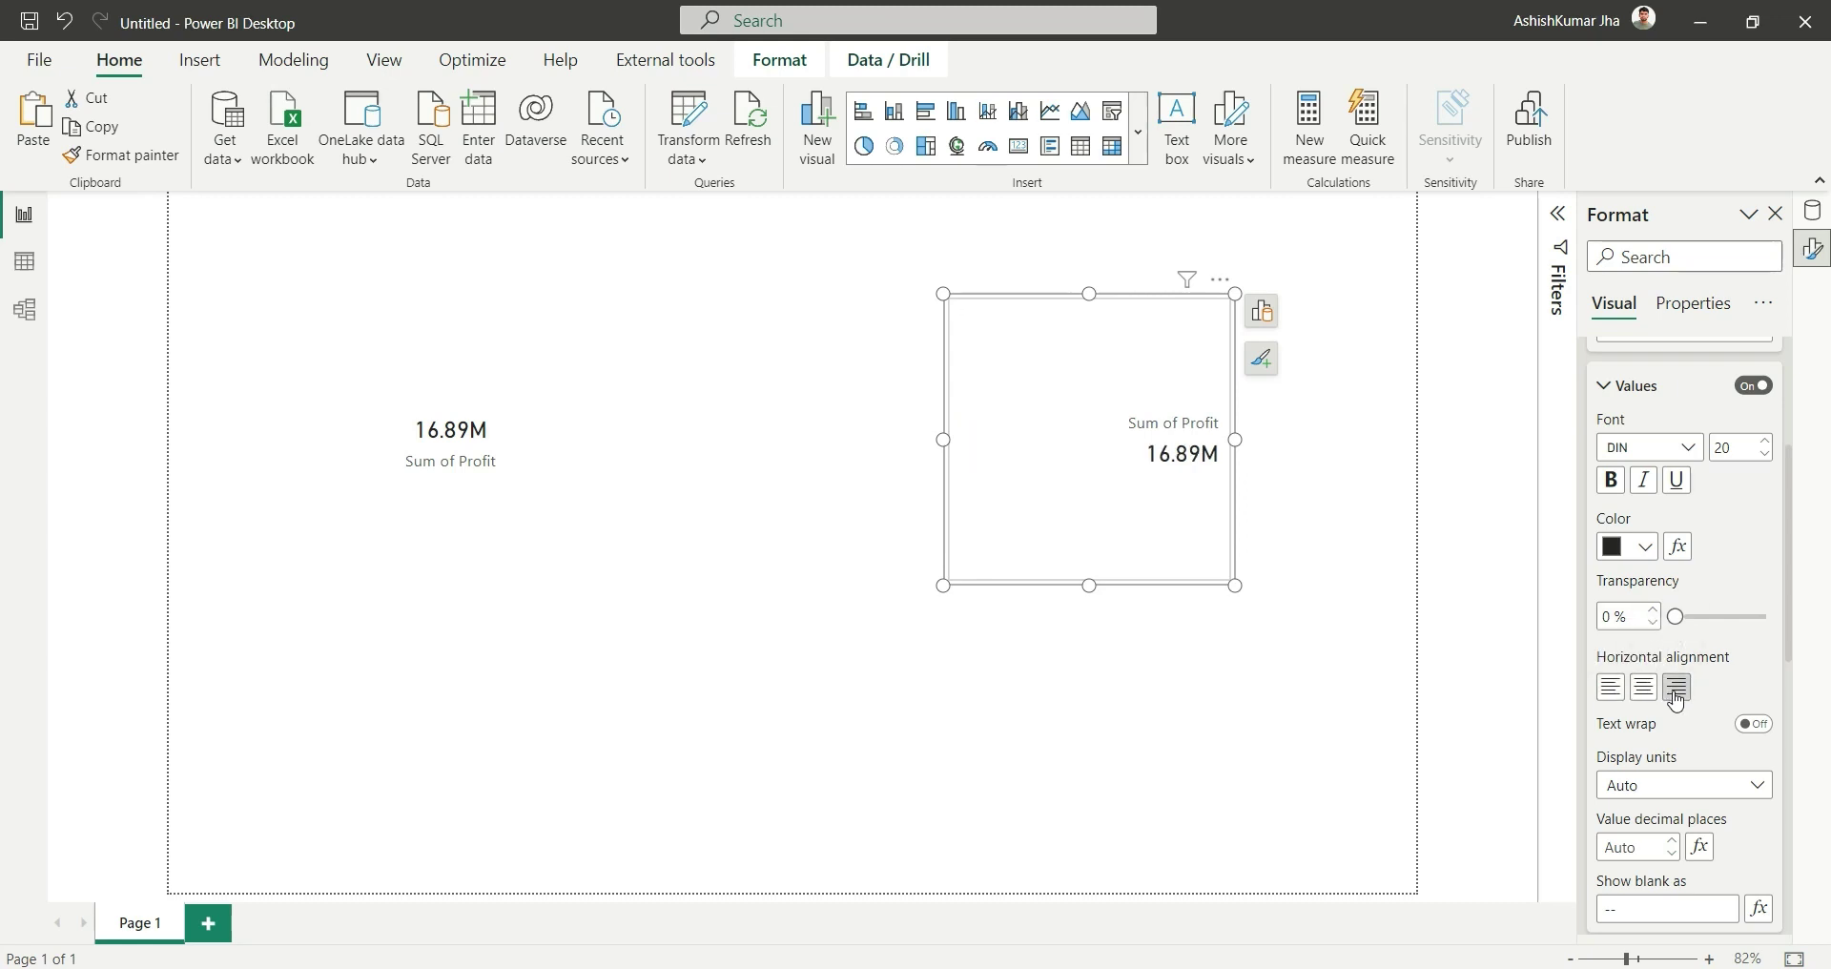
pyautogui.click(1611, 689)
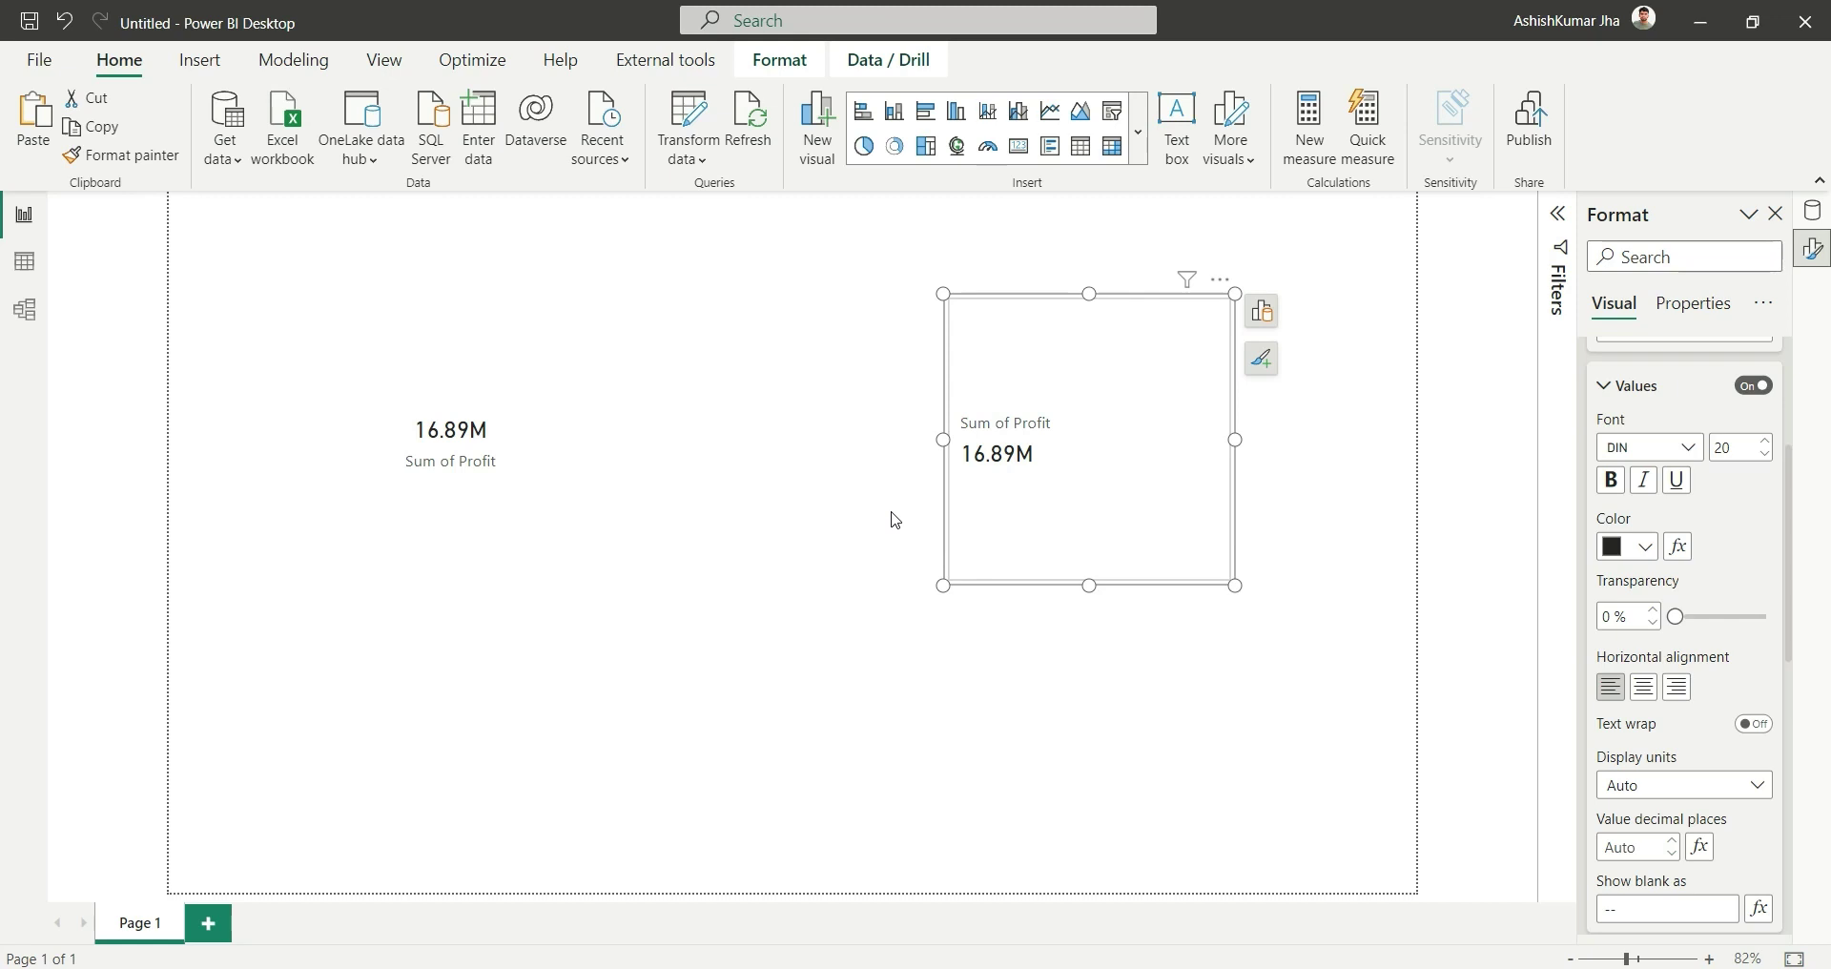
# Step: Make the Card (new) visual show blank values as NA in its callout settings
pyautogui.click(584, 467)
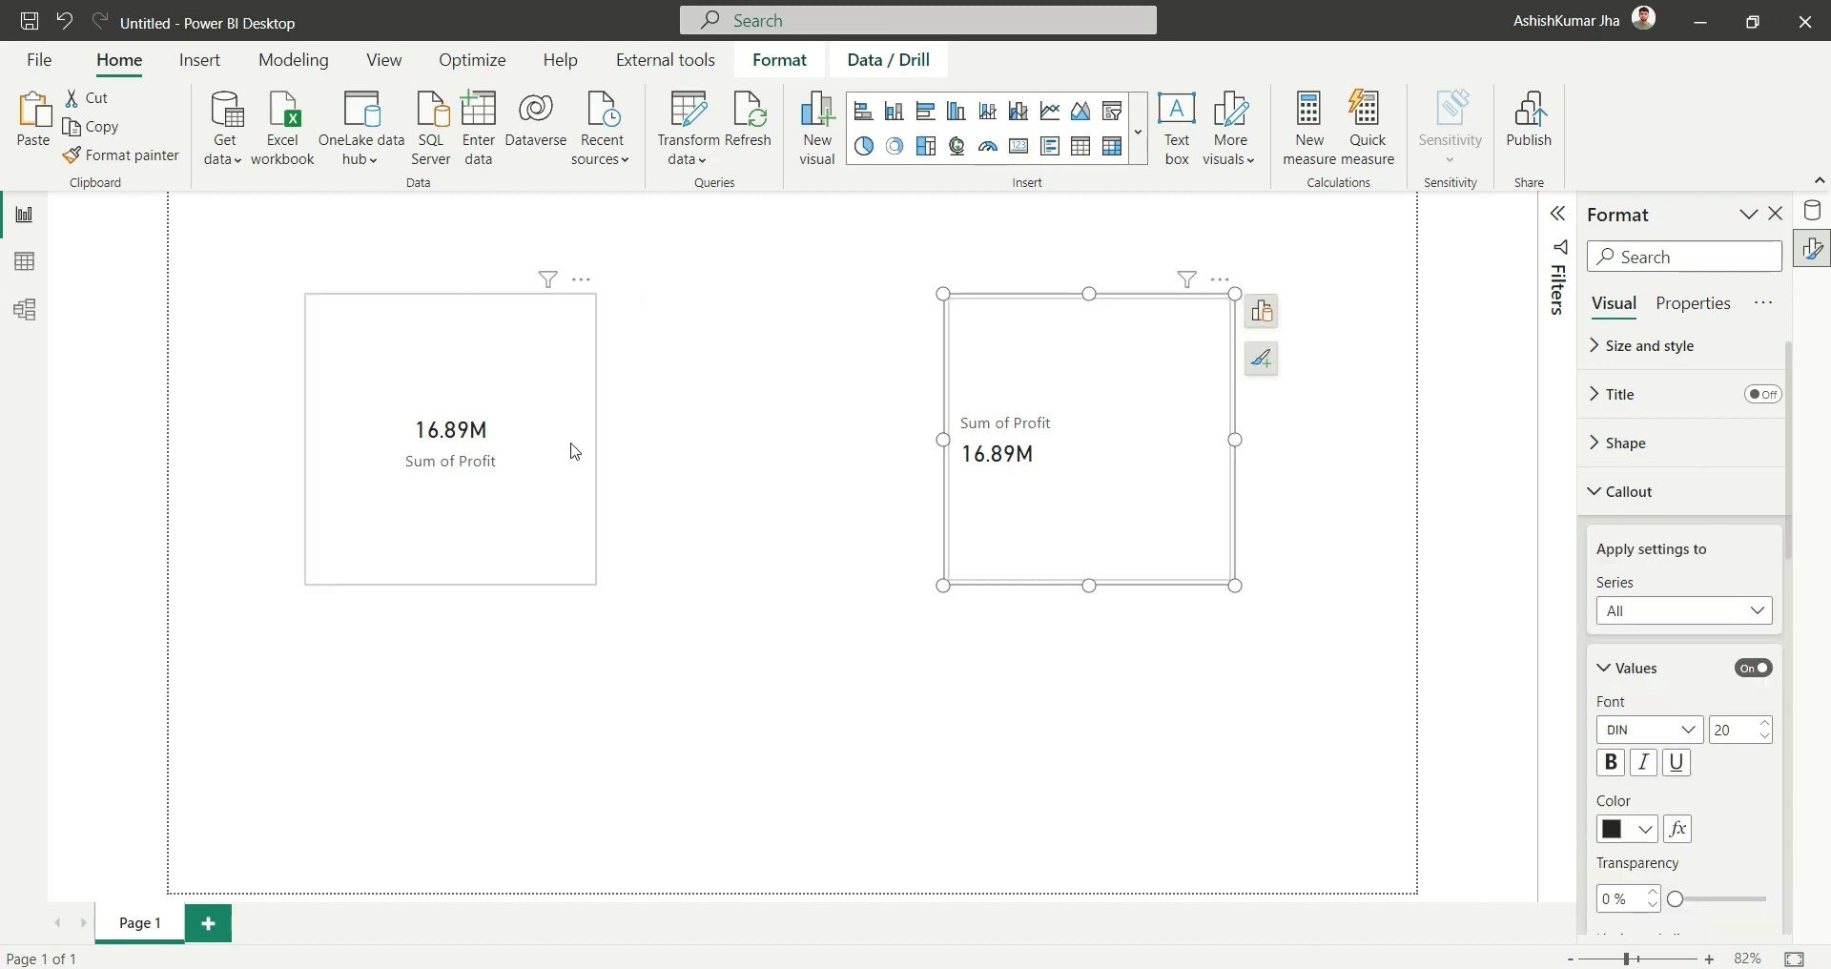
pyautogui.click(559, 449)
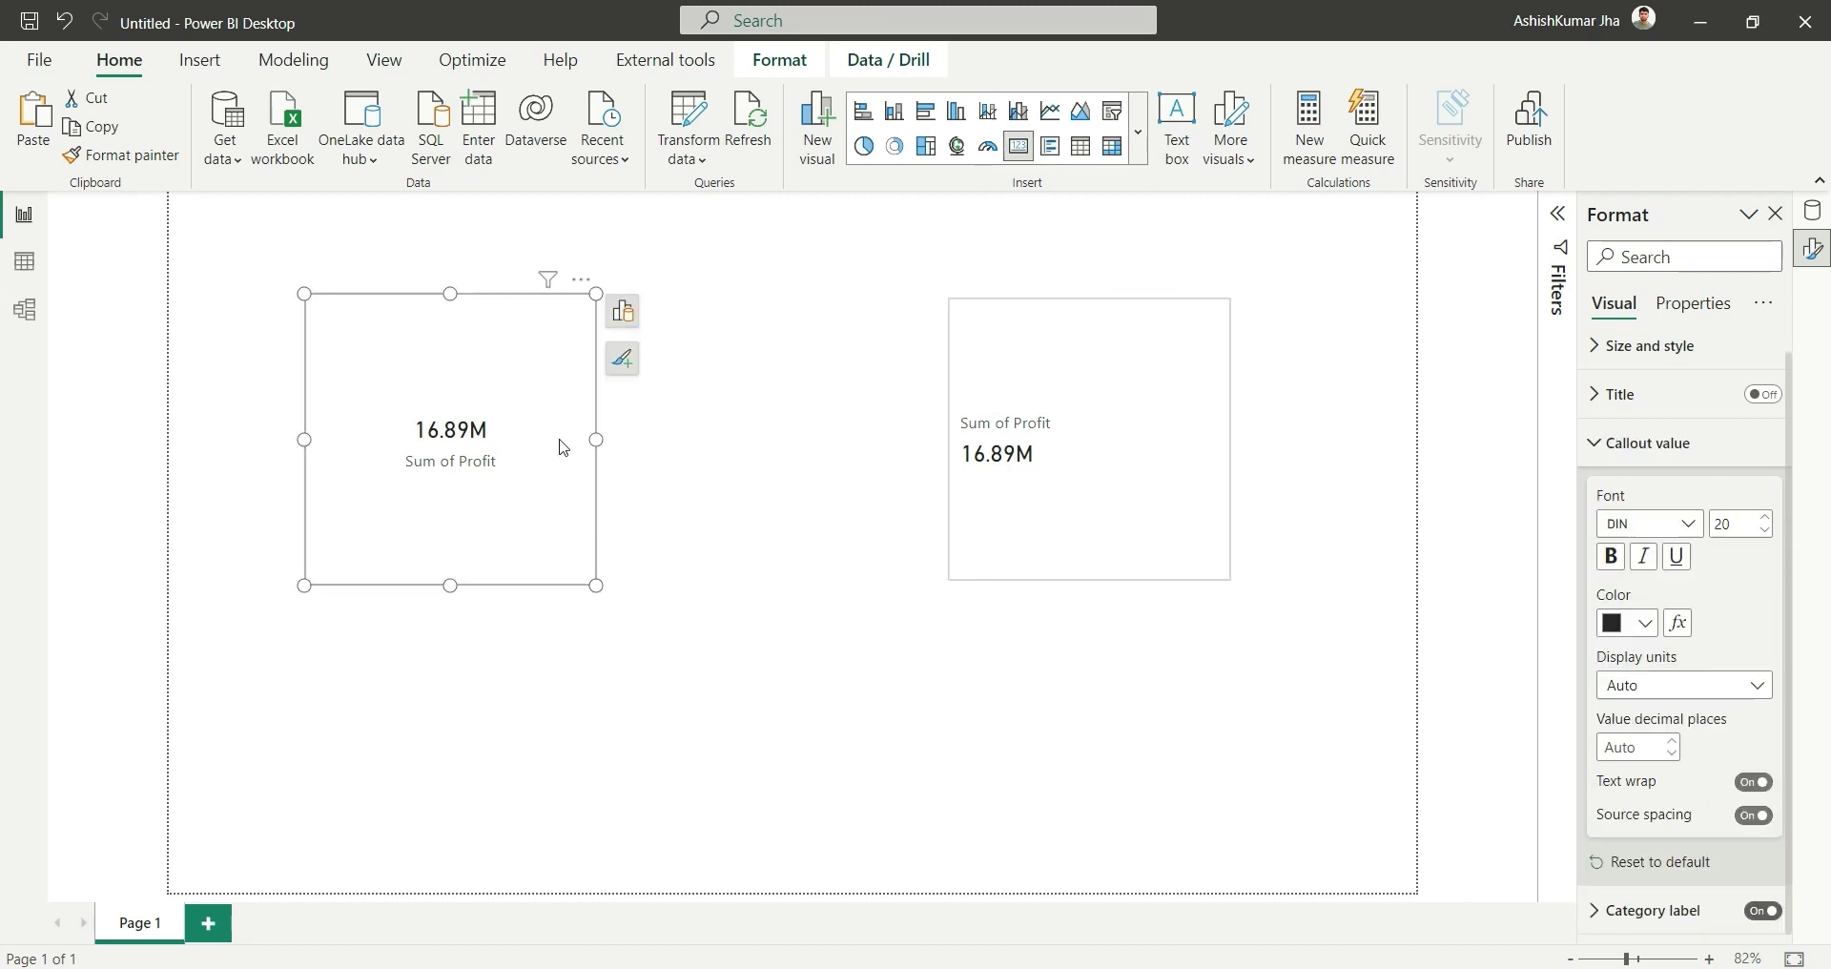
pyautogui.click(1100, 478)
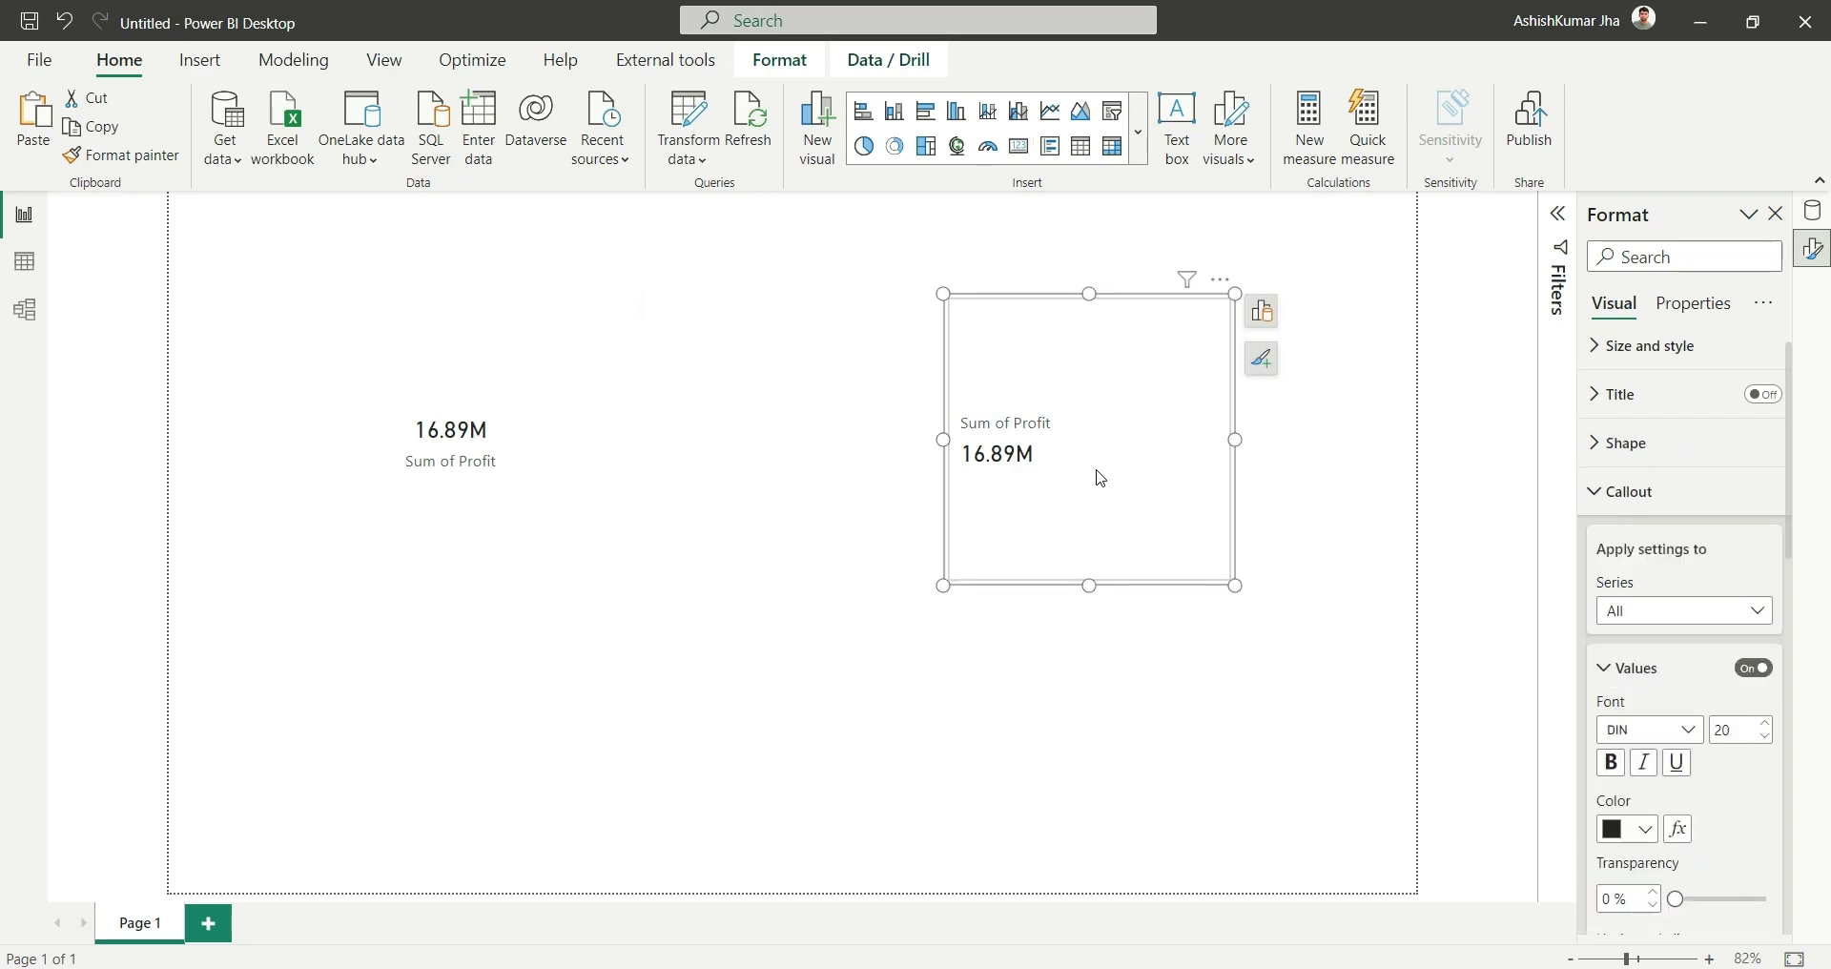
pyautogui.scroll(-5, 1637, 675)
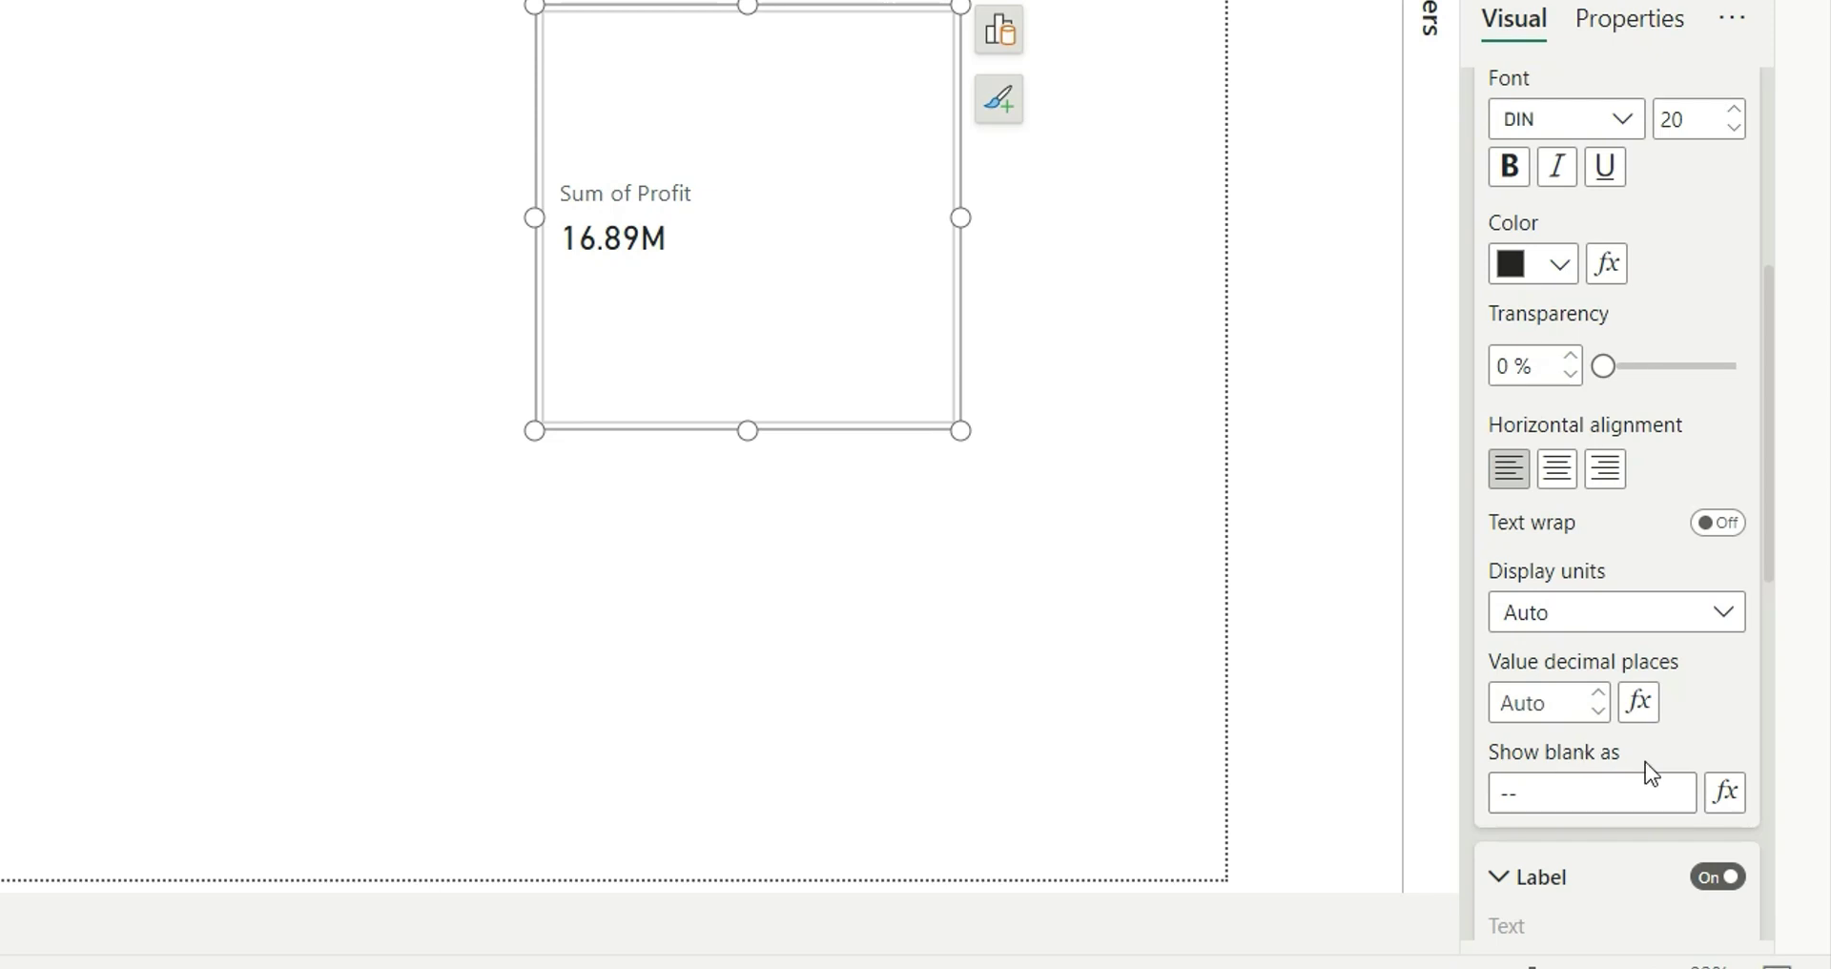
pyautogui.click(1561, 797)
pyautogui.moveTo(1533, 798); pyautogui.dragTo(1476, 804)
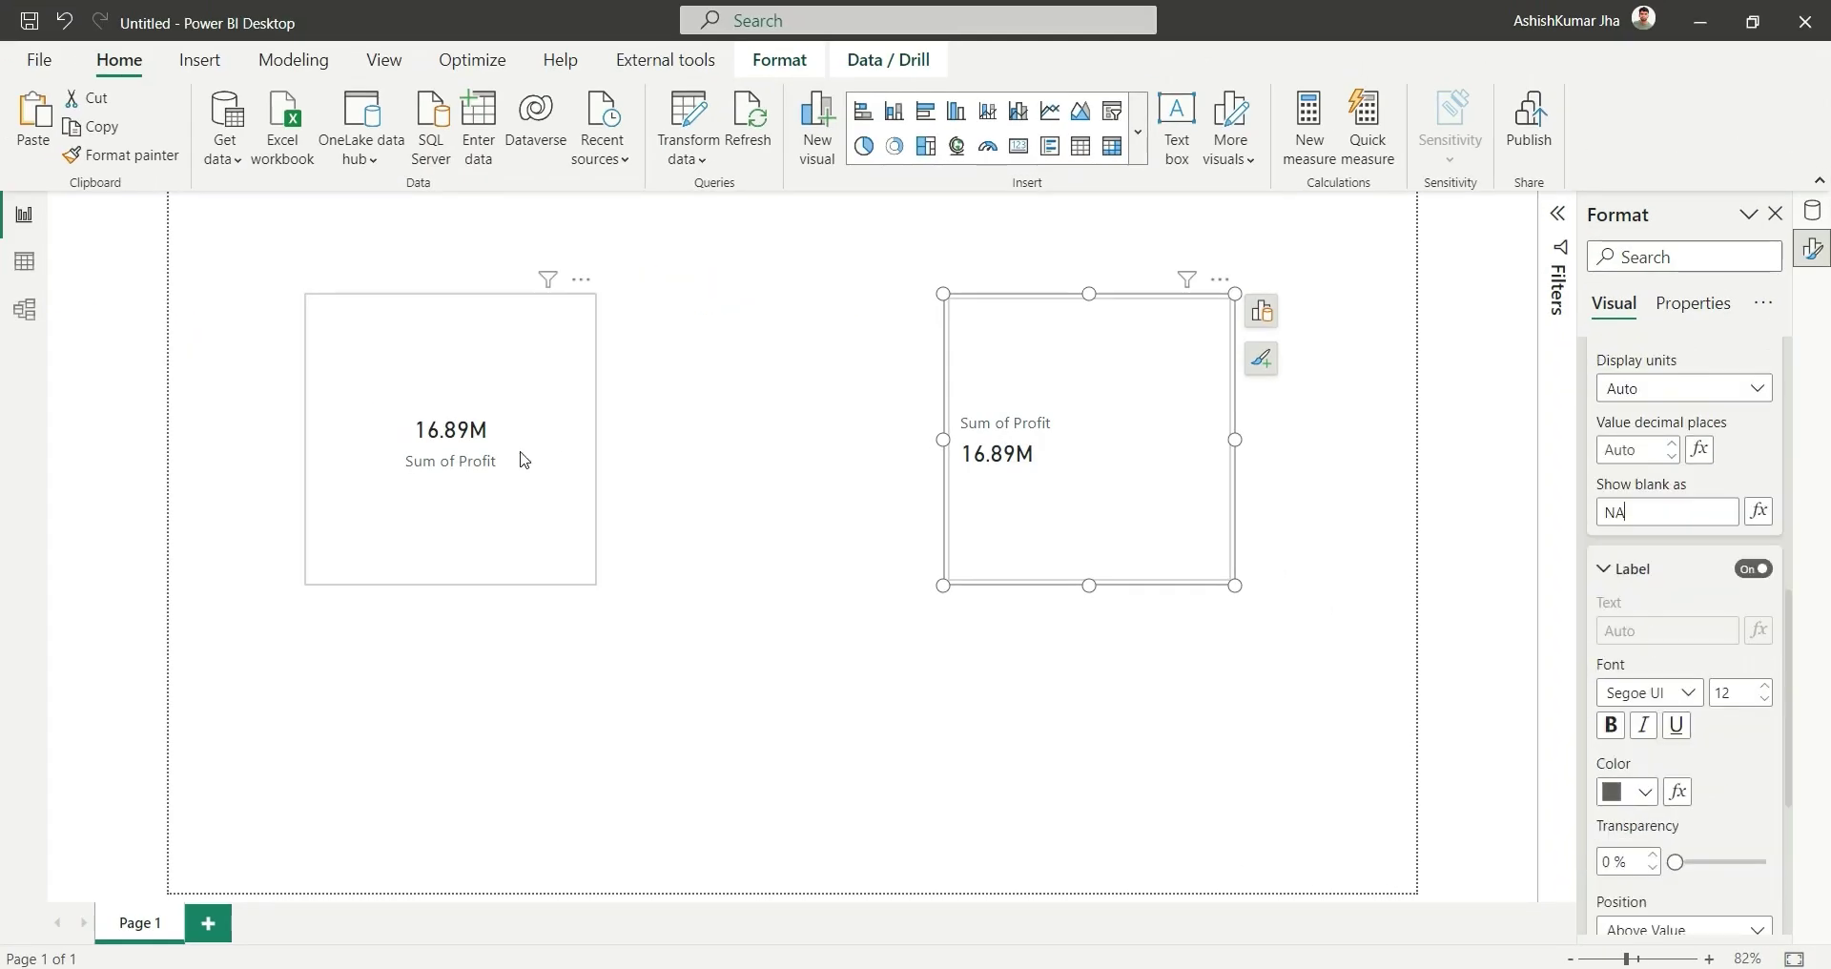
# Step: Examine the classic card's category label options and compare them with the label options of the Card (new) visual
pyautogui.click(482, 479)
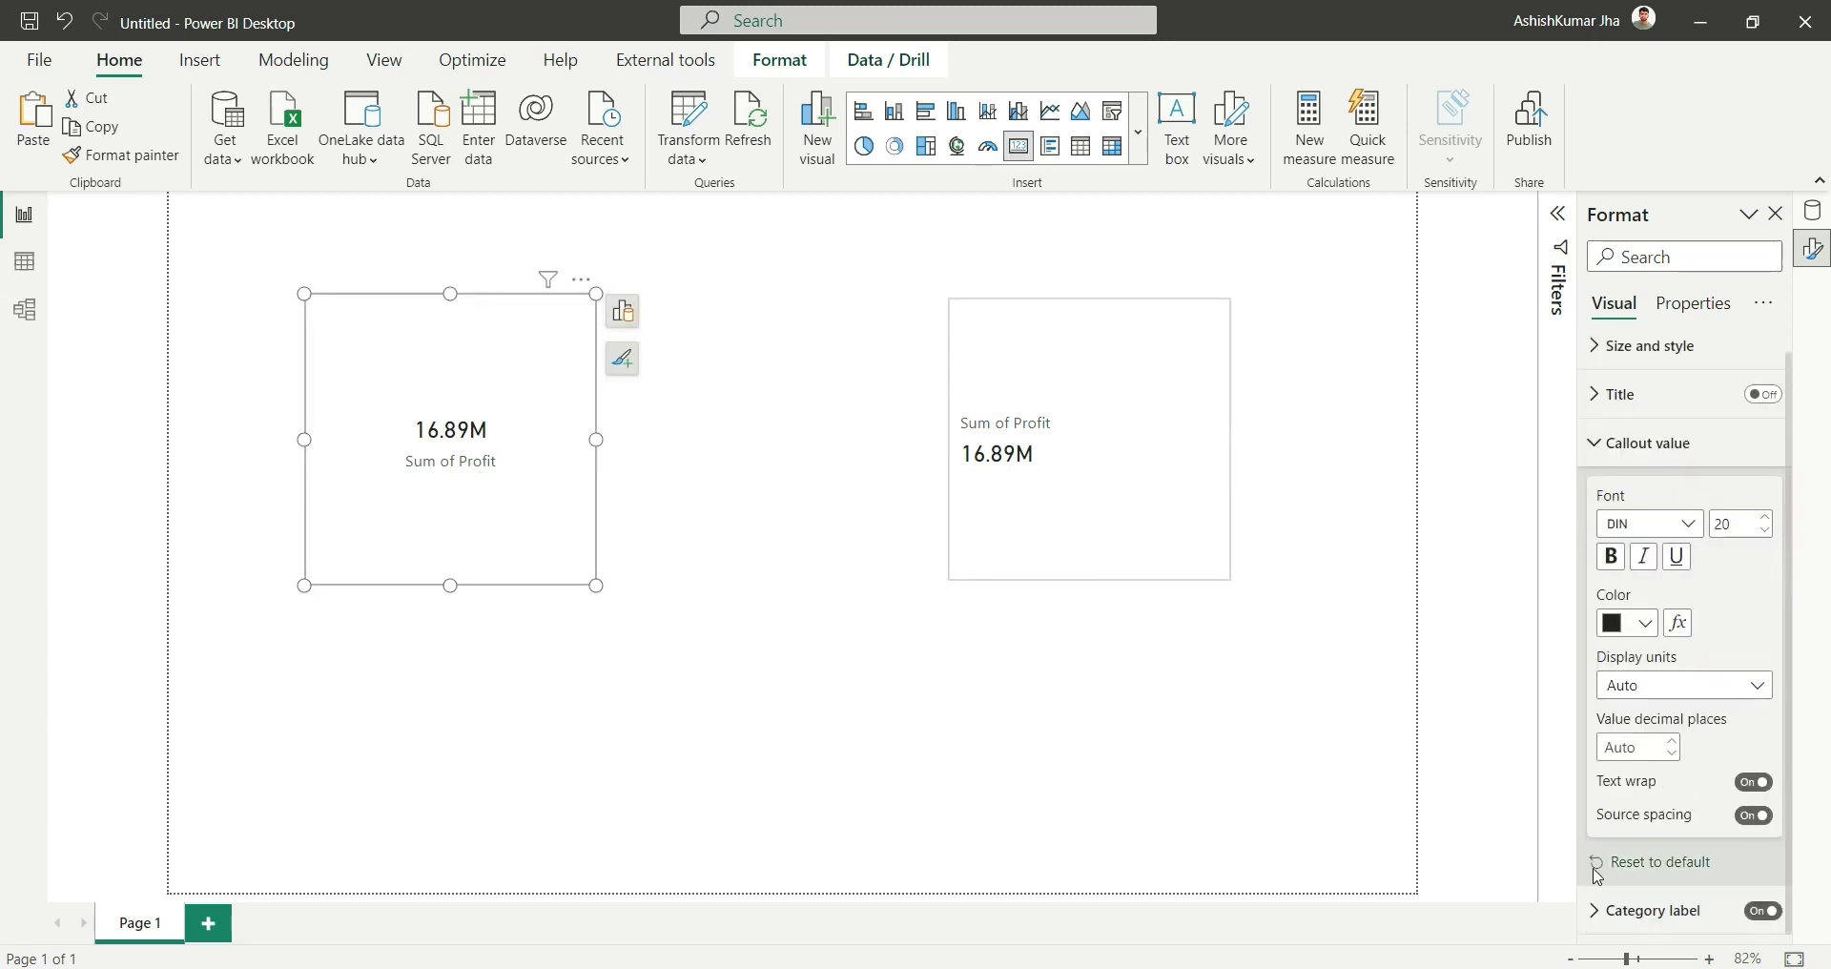
pyautogui.click(1699, 913)
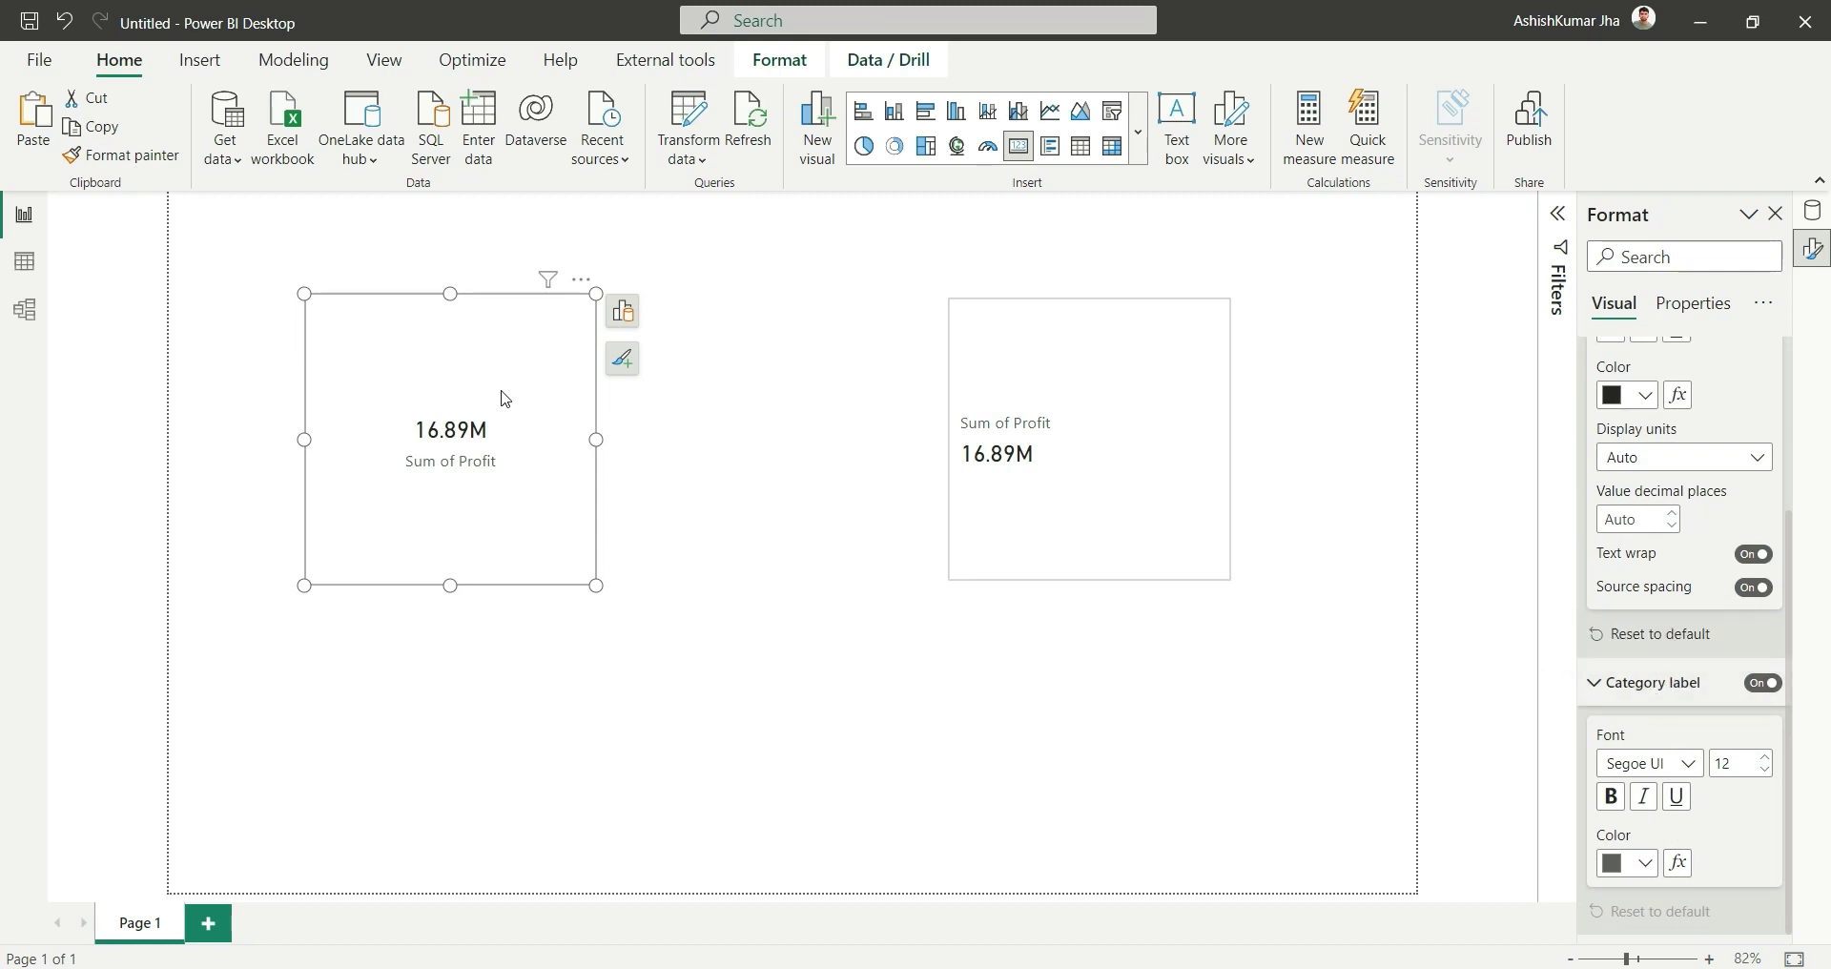
pyautogui.click(1063, 439)
pyautogui.scroll(-3, 1644, 810)
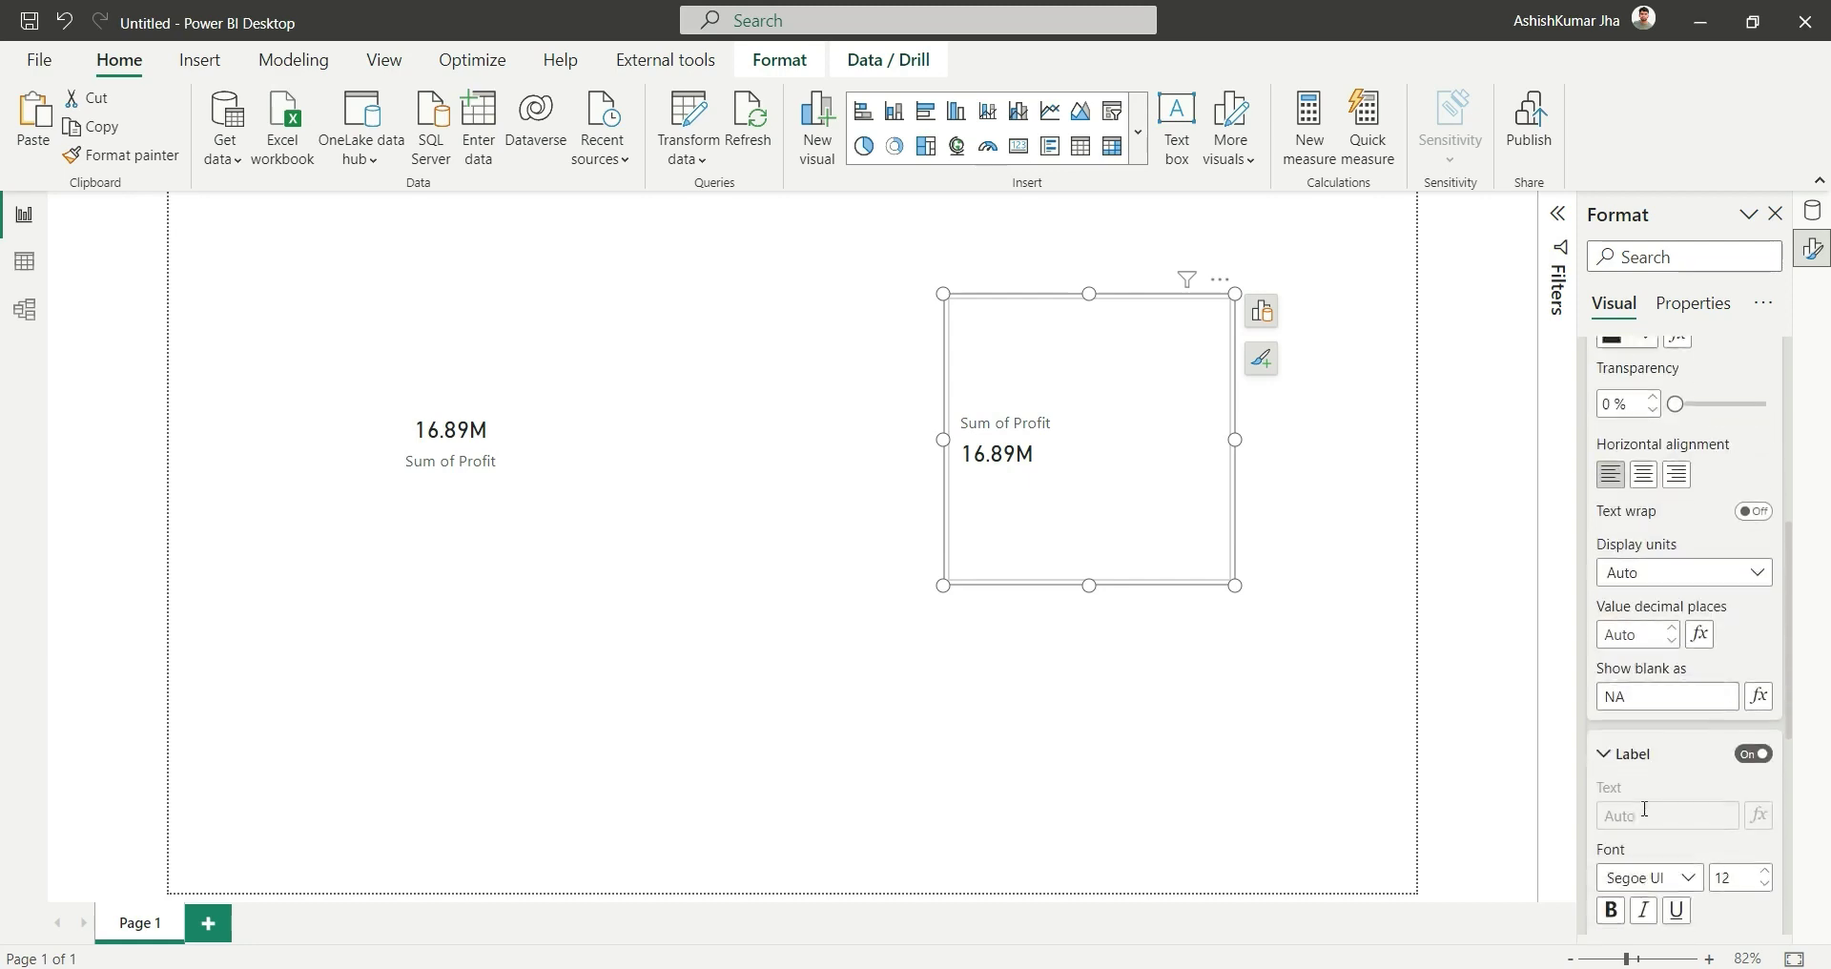
pyautogui.scroll(-3, 1695, 749)
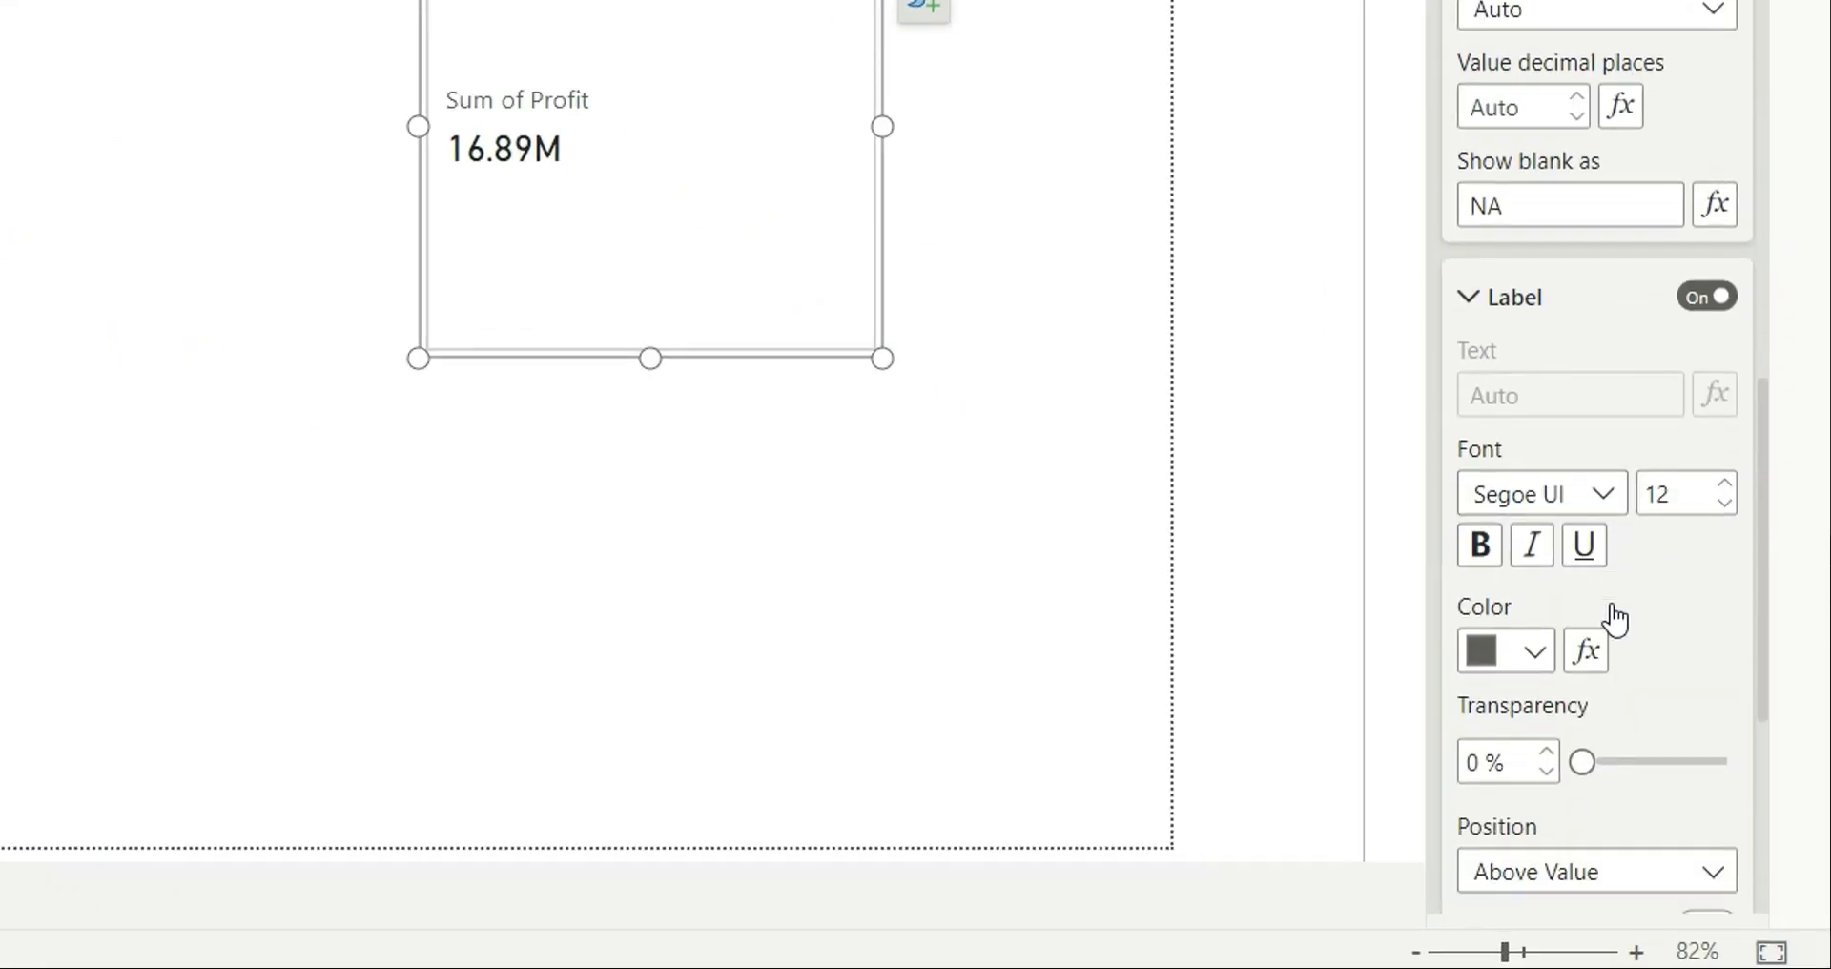
pyautogui.scroll(-3, 1630, 740)
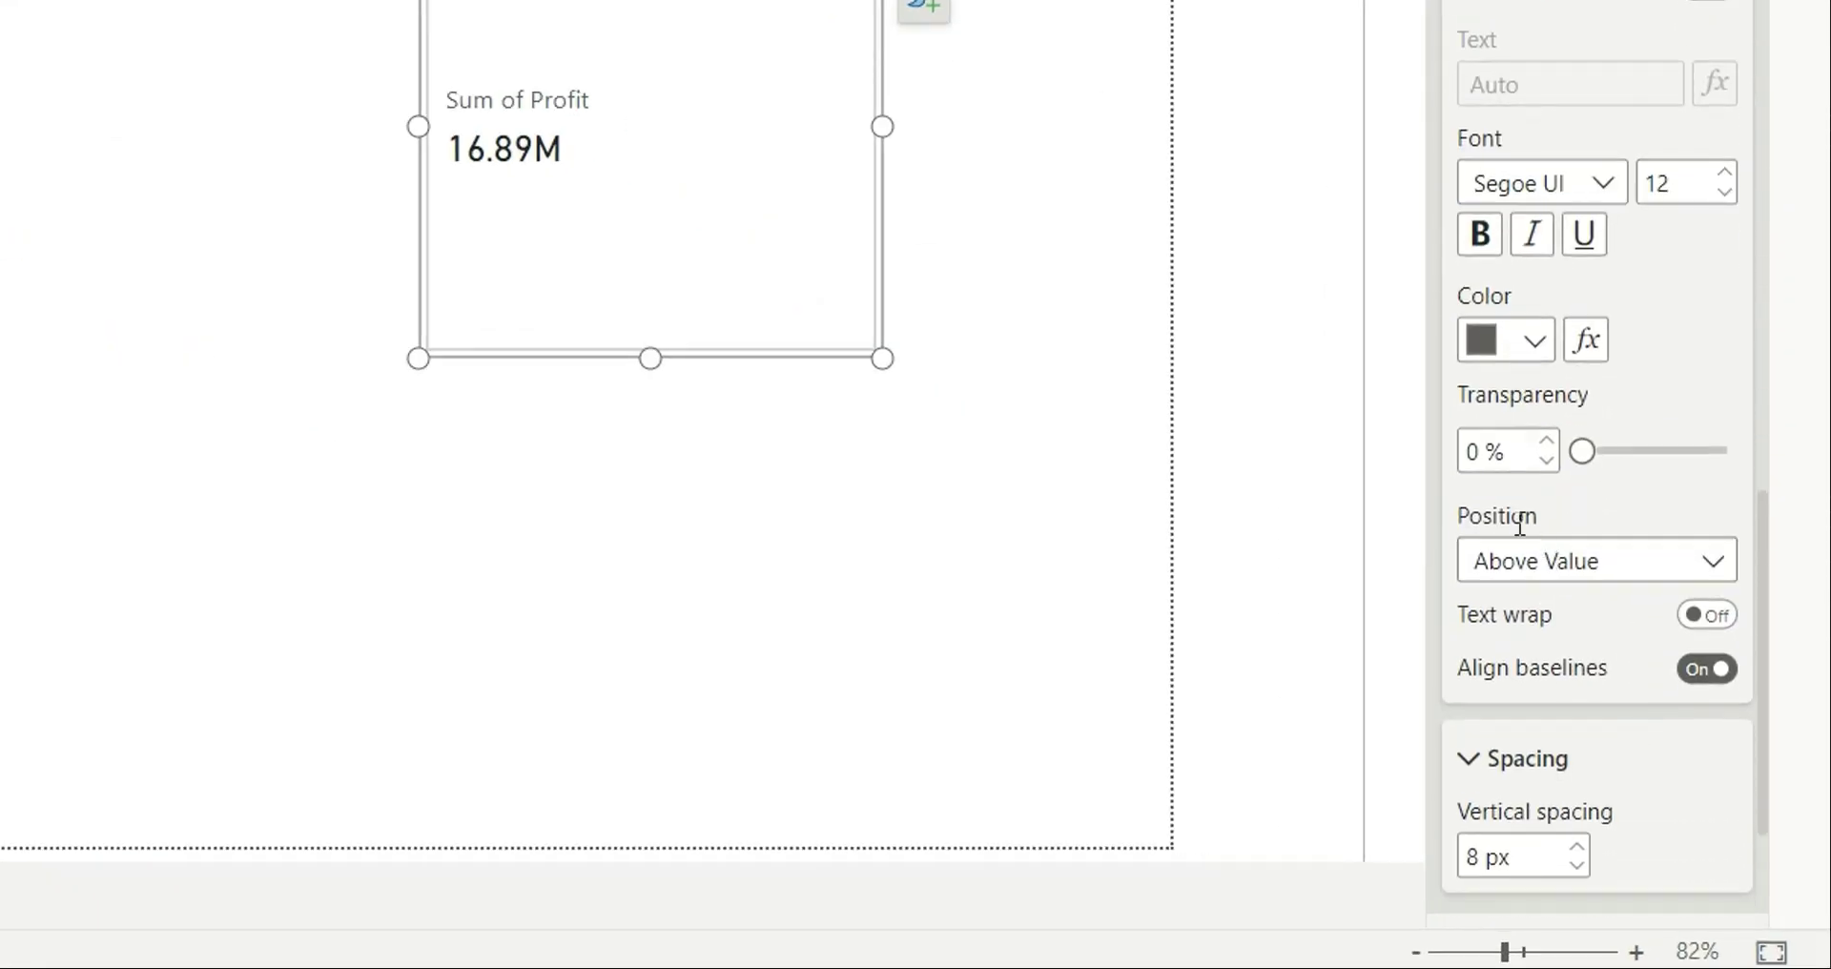
# Step: Try placing the Card (new) label at Below Value, then return its position to Above Value
pyautogui.click(1595, 573)
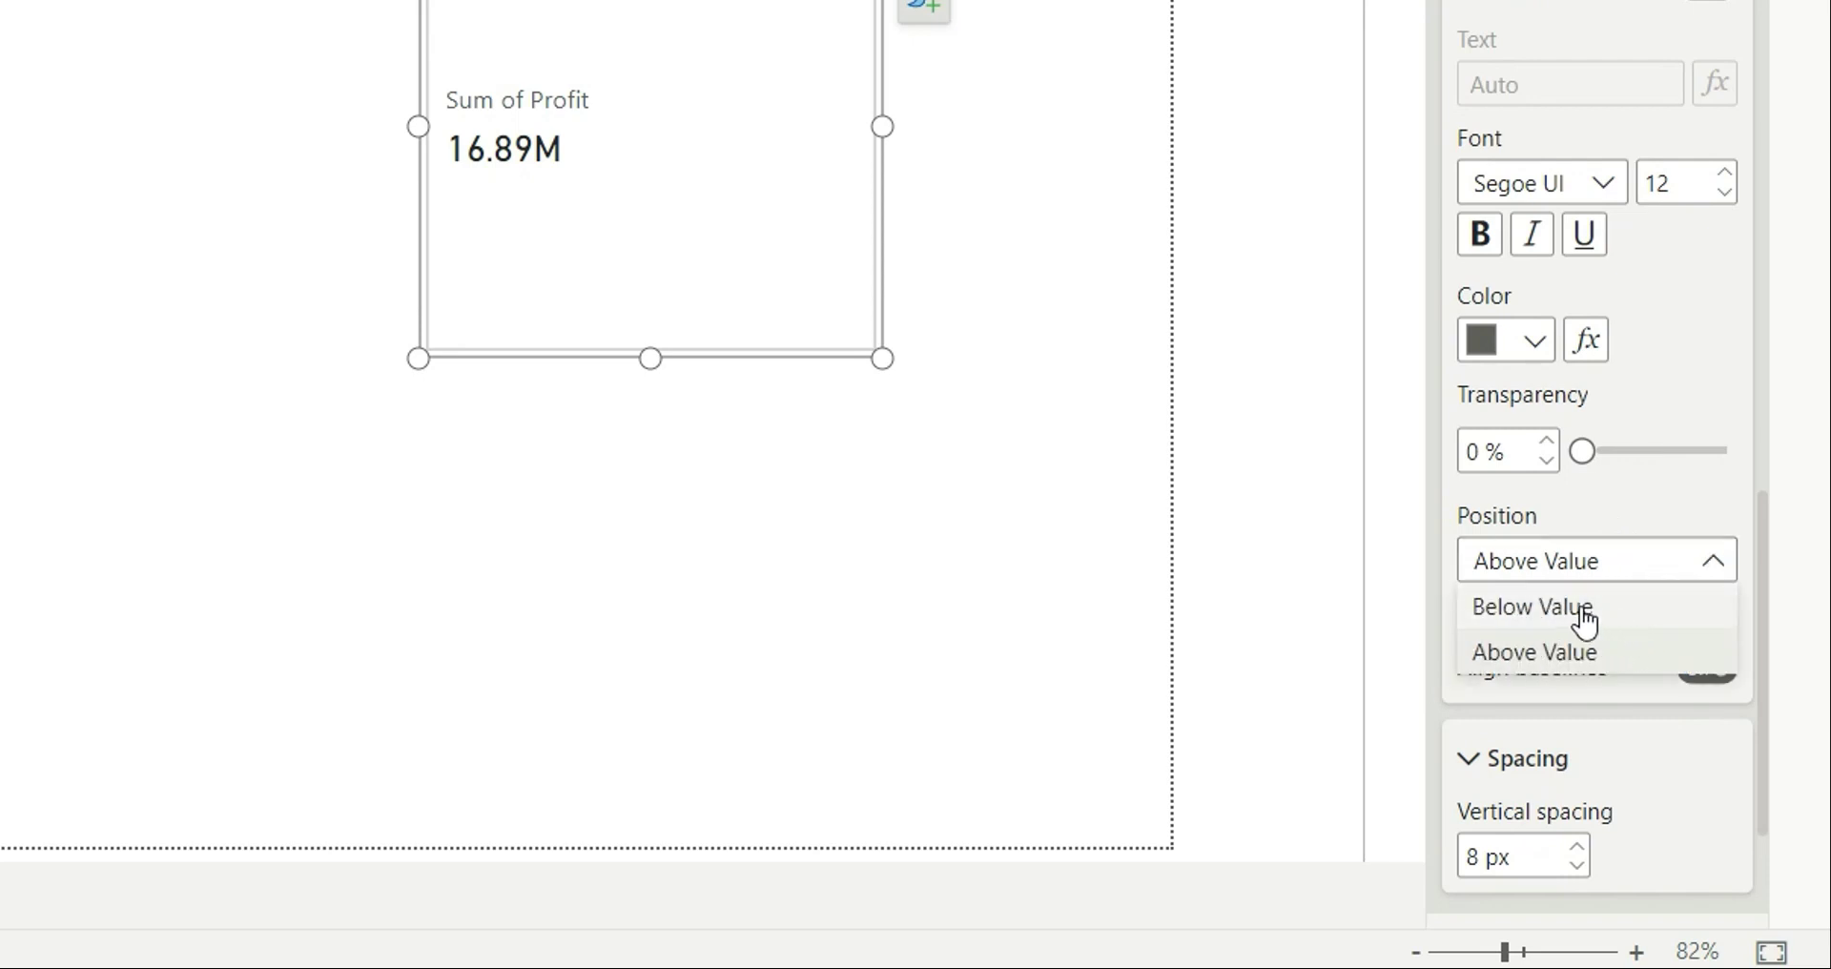
pyautogui.click(1585, 620)
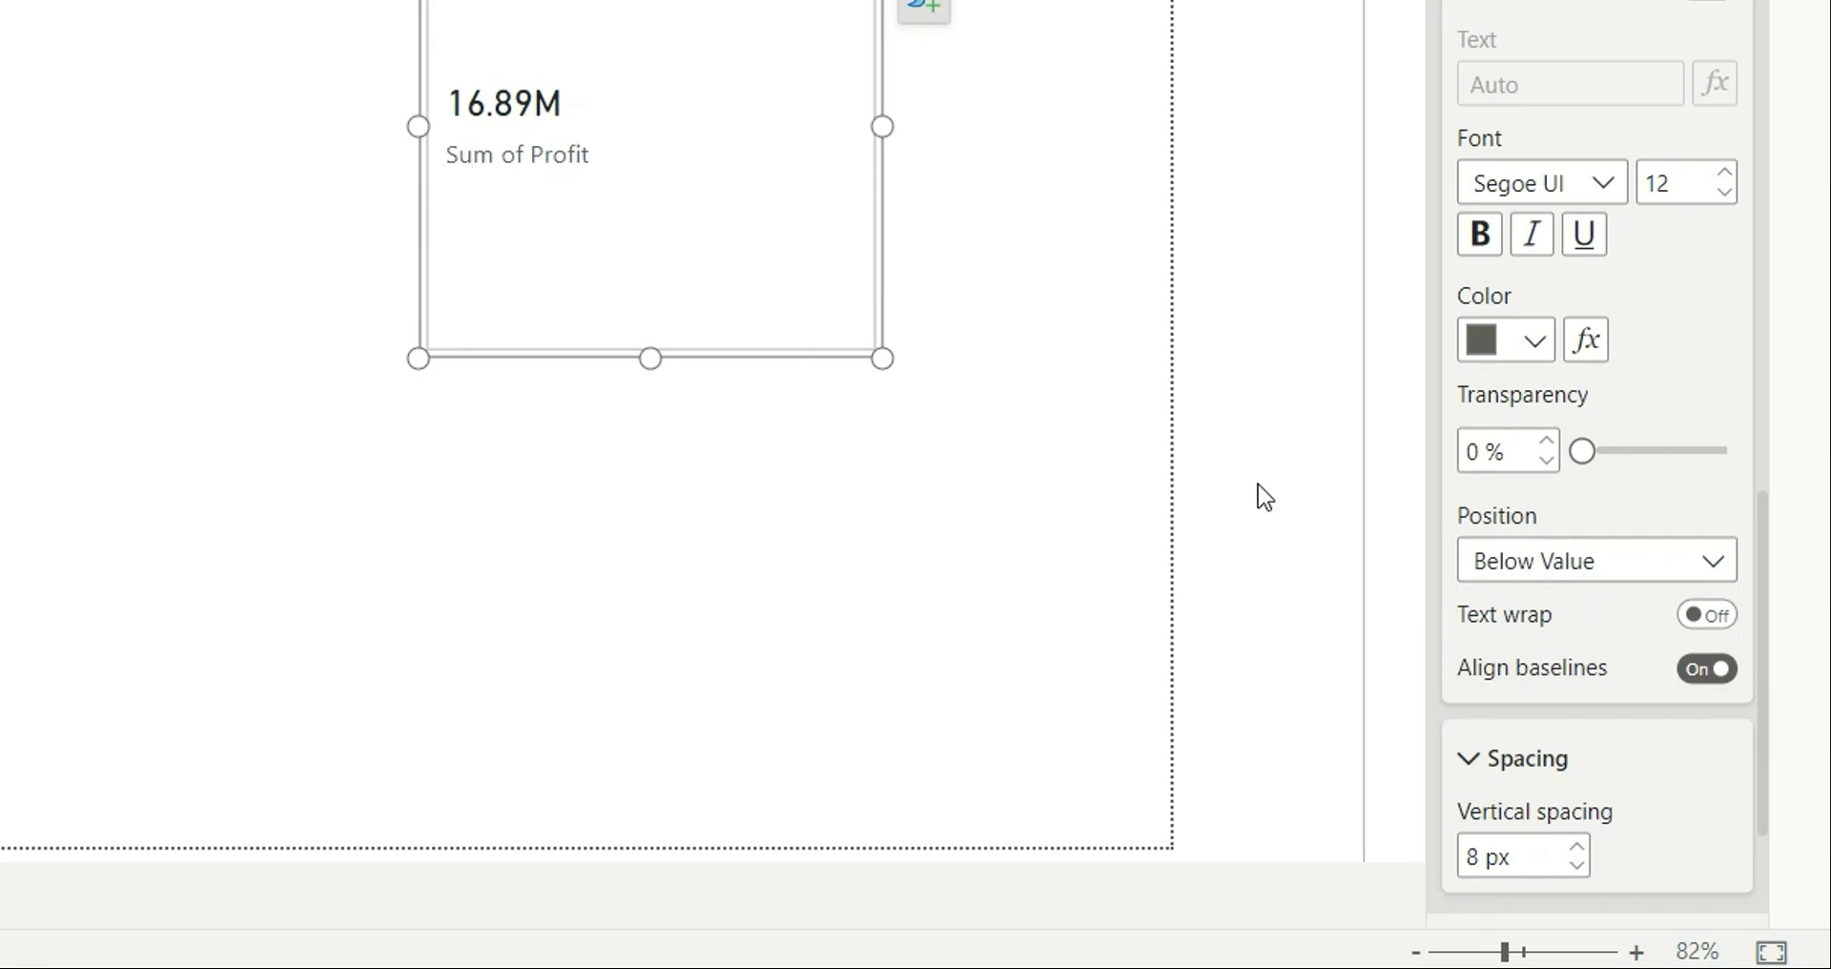
pyautogui.click(1520, 570)
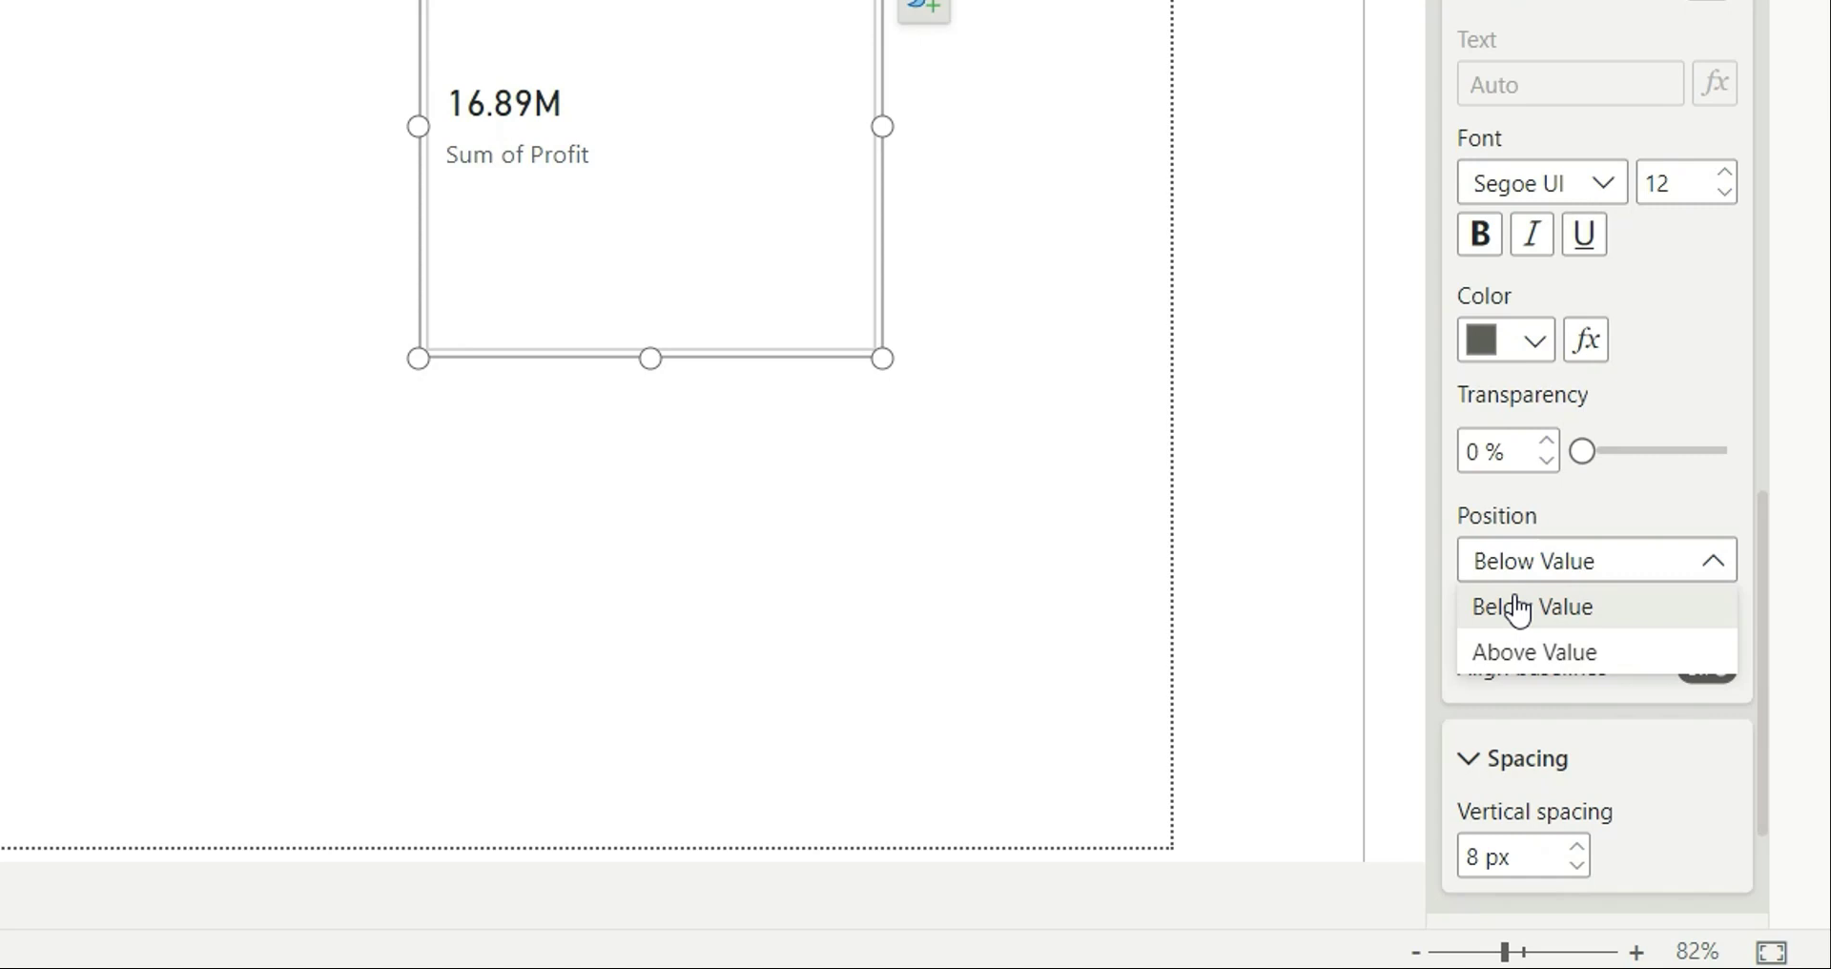
pyautogui.click(1534, 664)
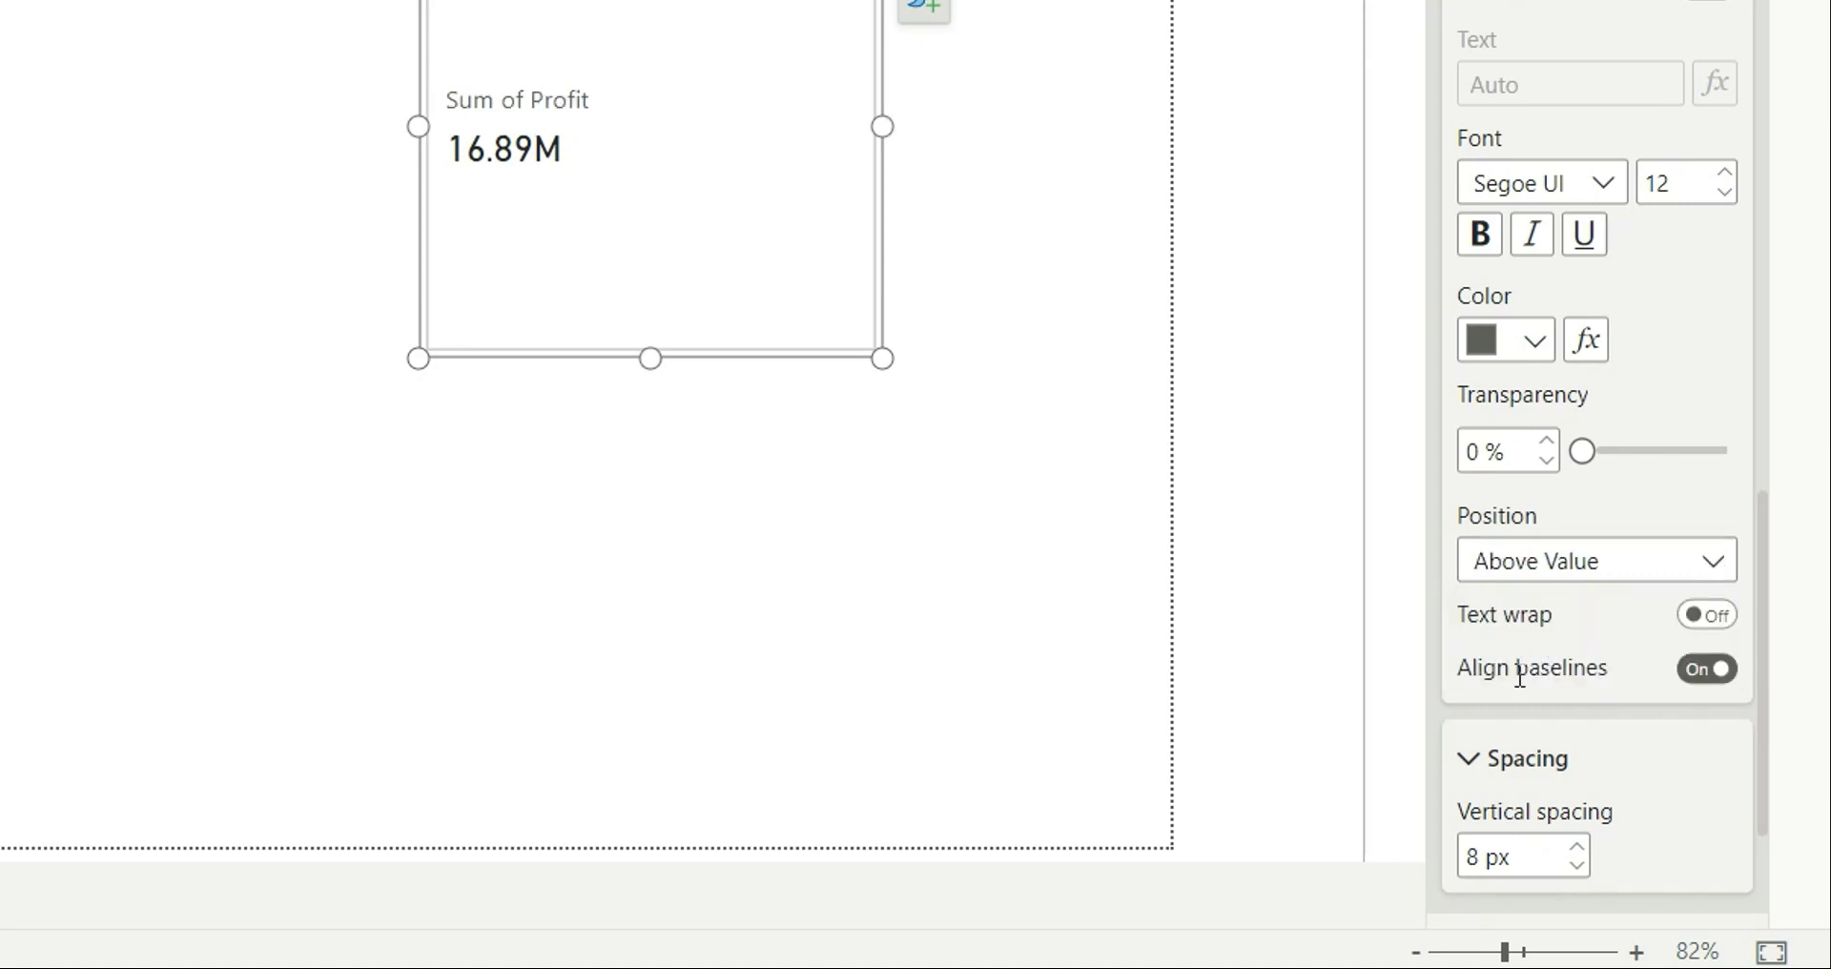
# Step: Set the vertical spacing between label and value in the Card (new) callout to 11 px
pyautogui.scroll(-2, 1618, 651)
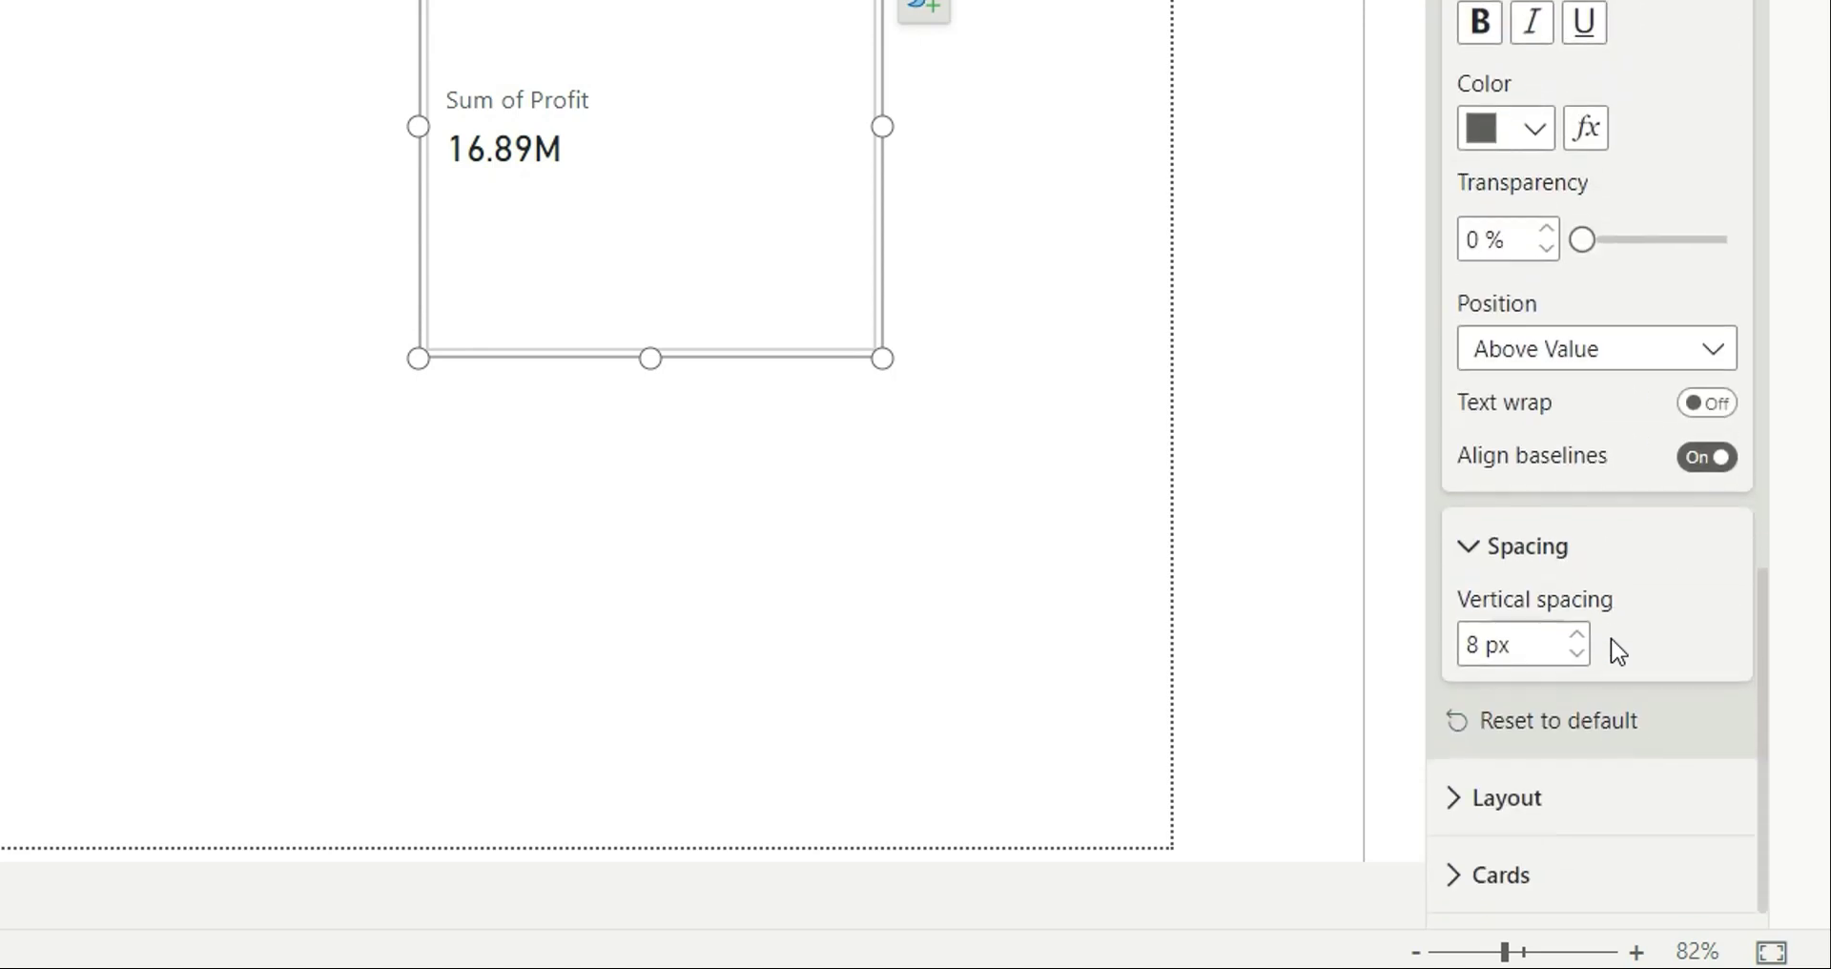
pyautogui.click(1575, 633)
pyautogui.click(1575, 633)
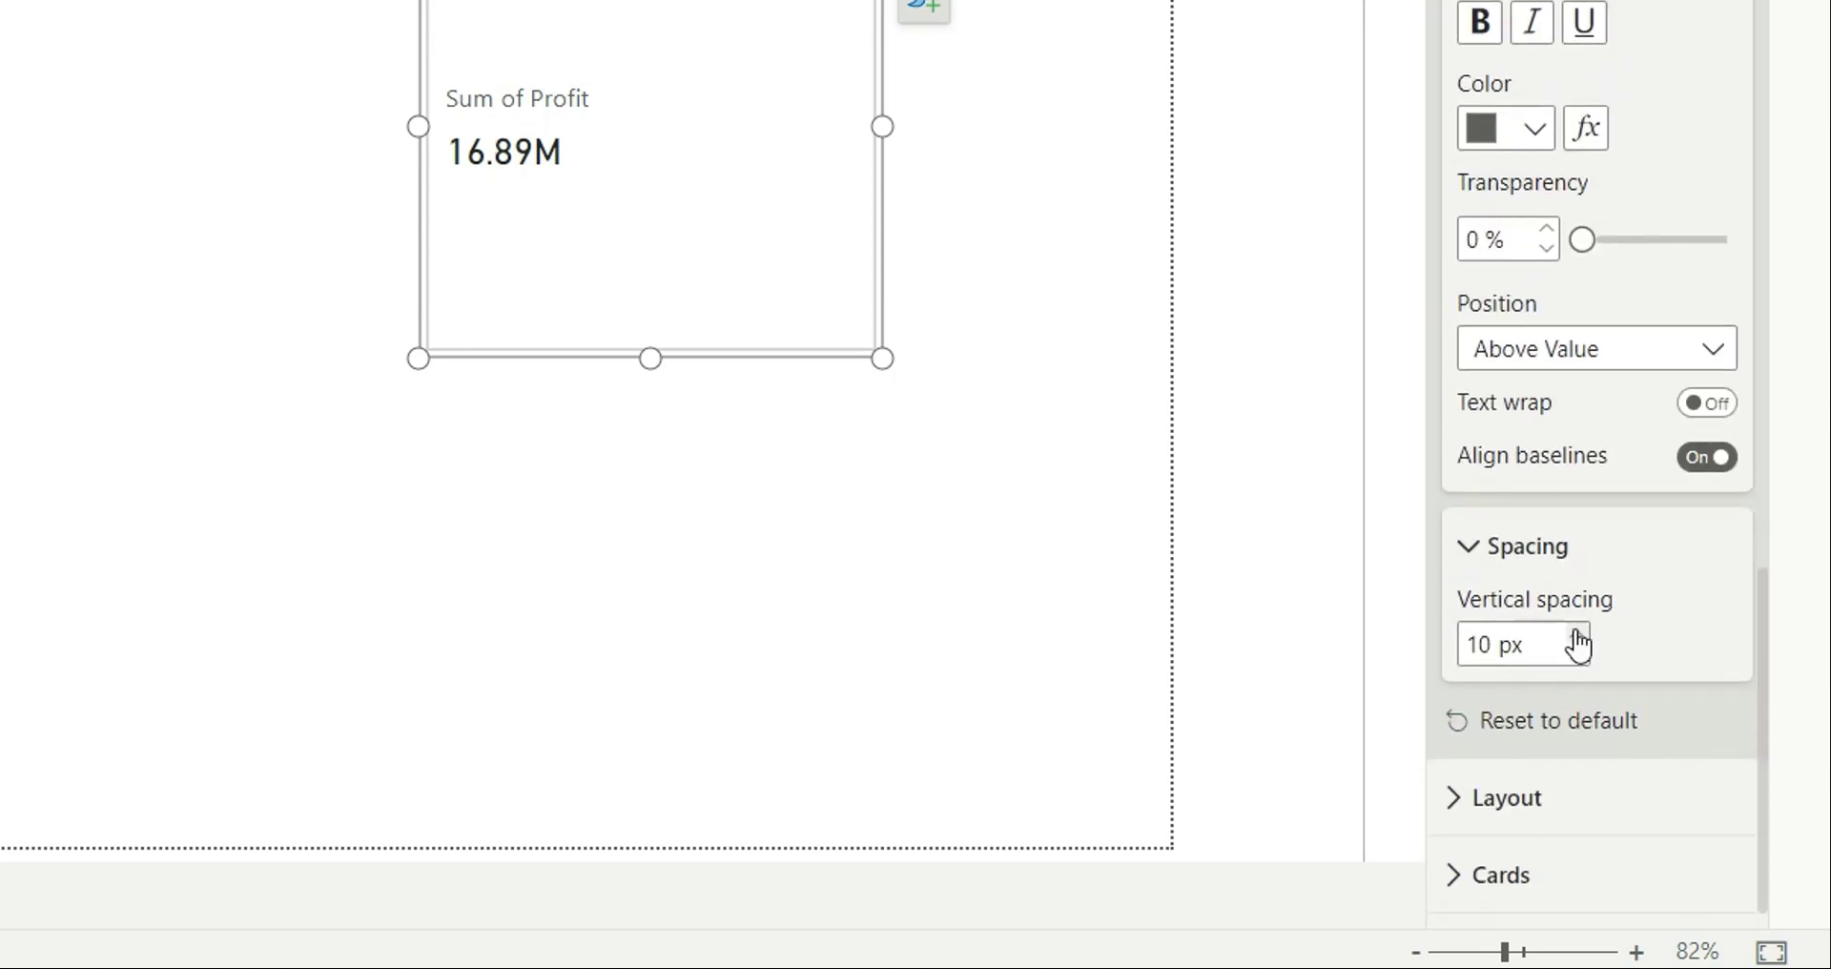
pyautogui.click(1575, 633)
pyautogui.click(1575, 633)
pyautogui.click(1576, 633)
pyautogui.click(1575, 633)
pyautogui.click(1575, 633)
pyautogui.click(1575, 633)
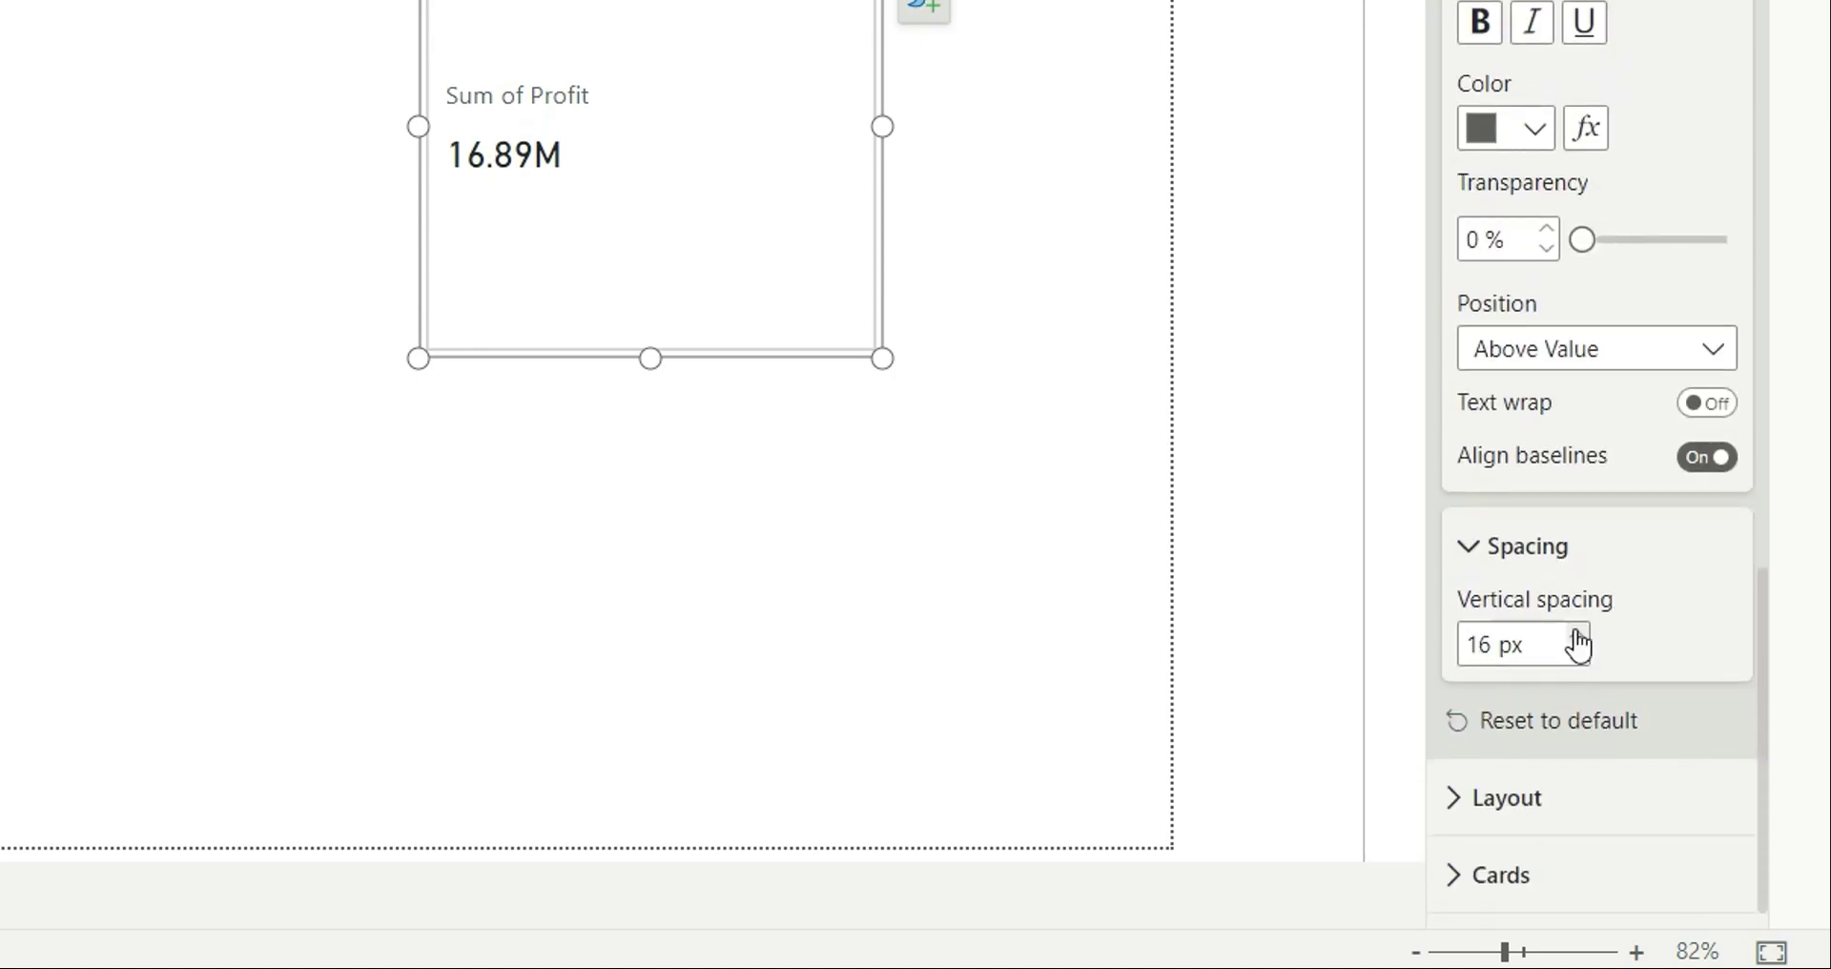
pyautogui.click(1576, 633)
pyautogui.click(1575, 656)
pyautogui.click(1575, 655)
pyautogui.click(1575, 656)
pyautogui.click(1575, 655)
pyautogui.click(1575, 654)
pyautogui.click(1575, 654)
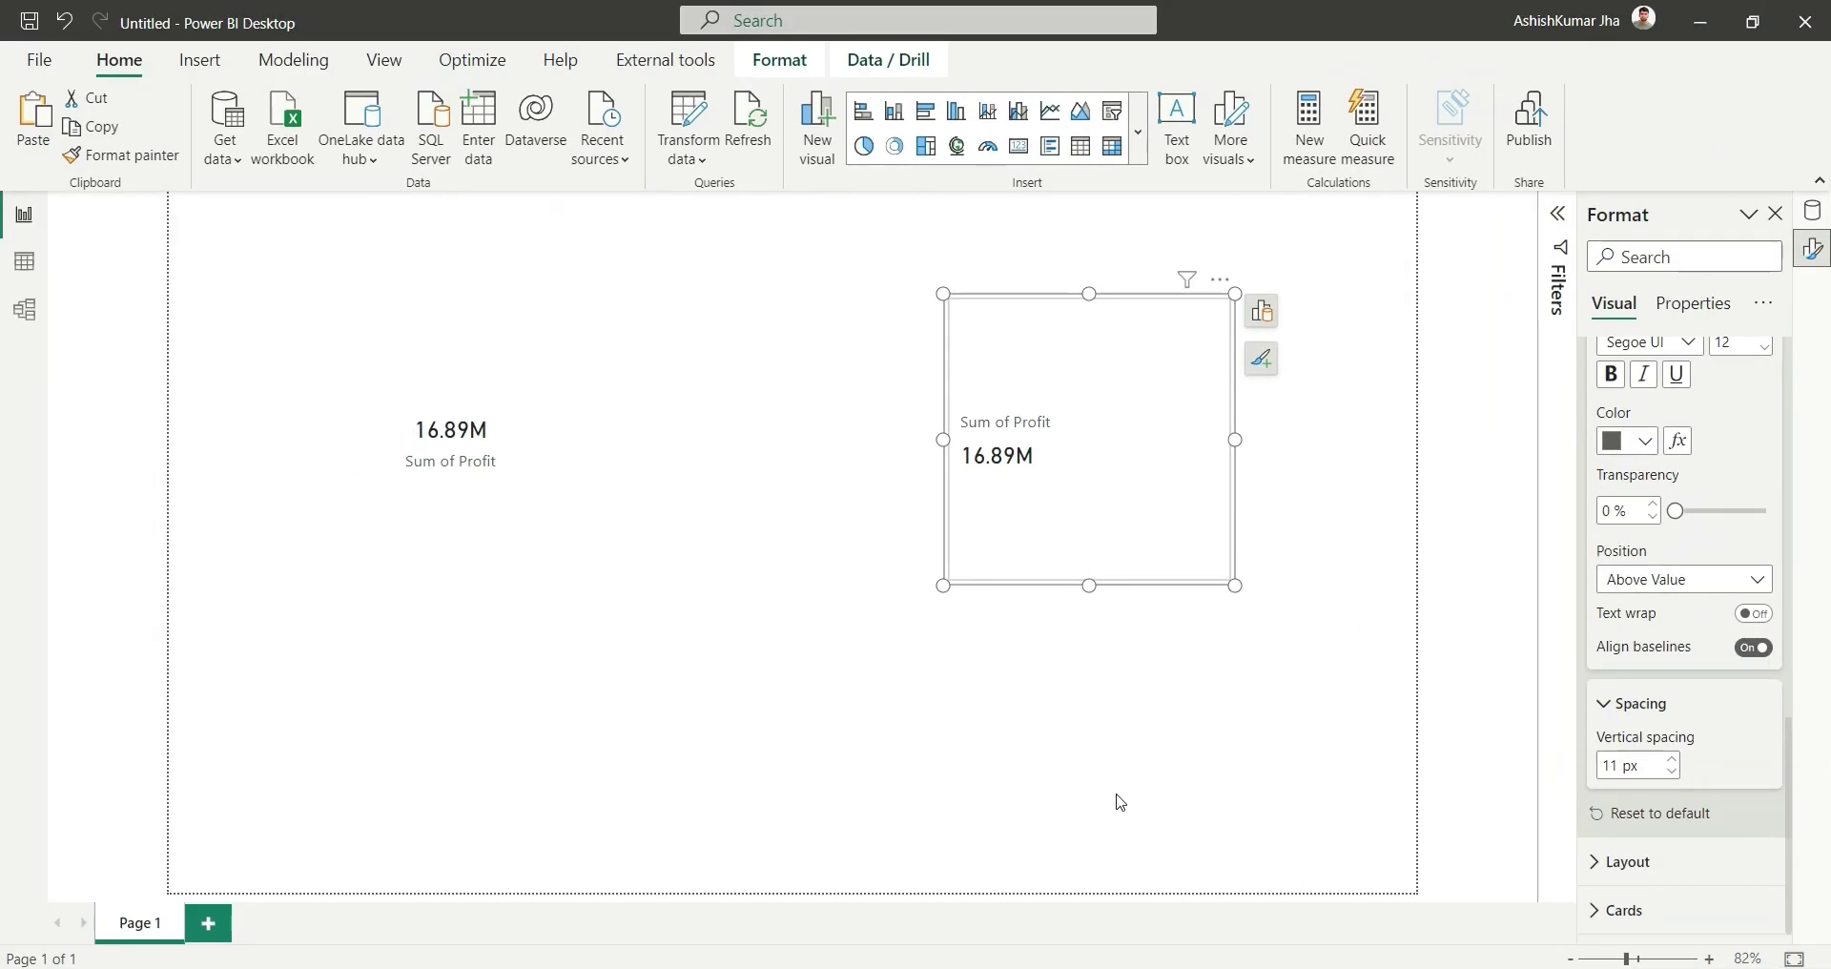
# Step: Try top and bottom vertical alignment in the Card (new) layout settings, then return it to middle alignment
pyautogui.click(1623, 861)
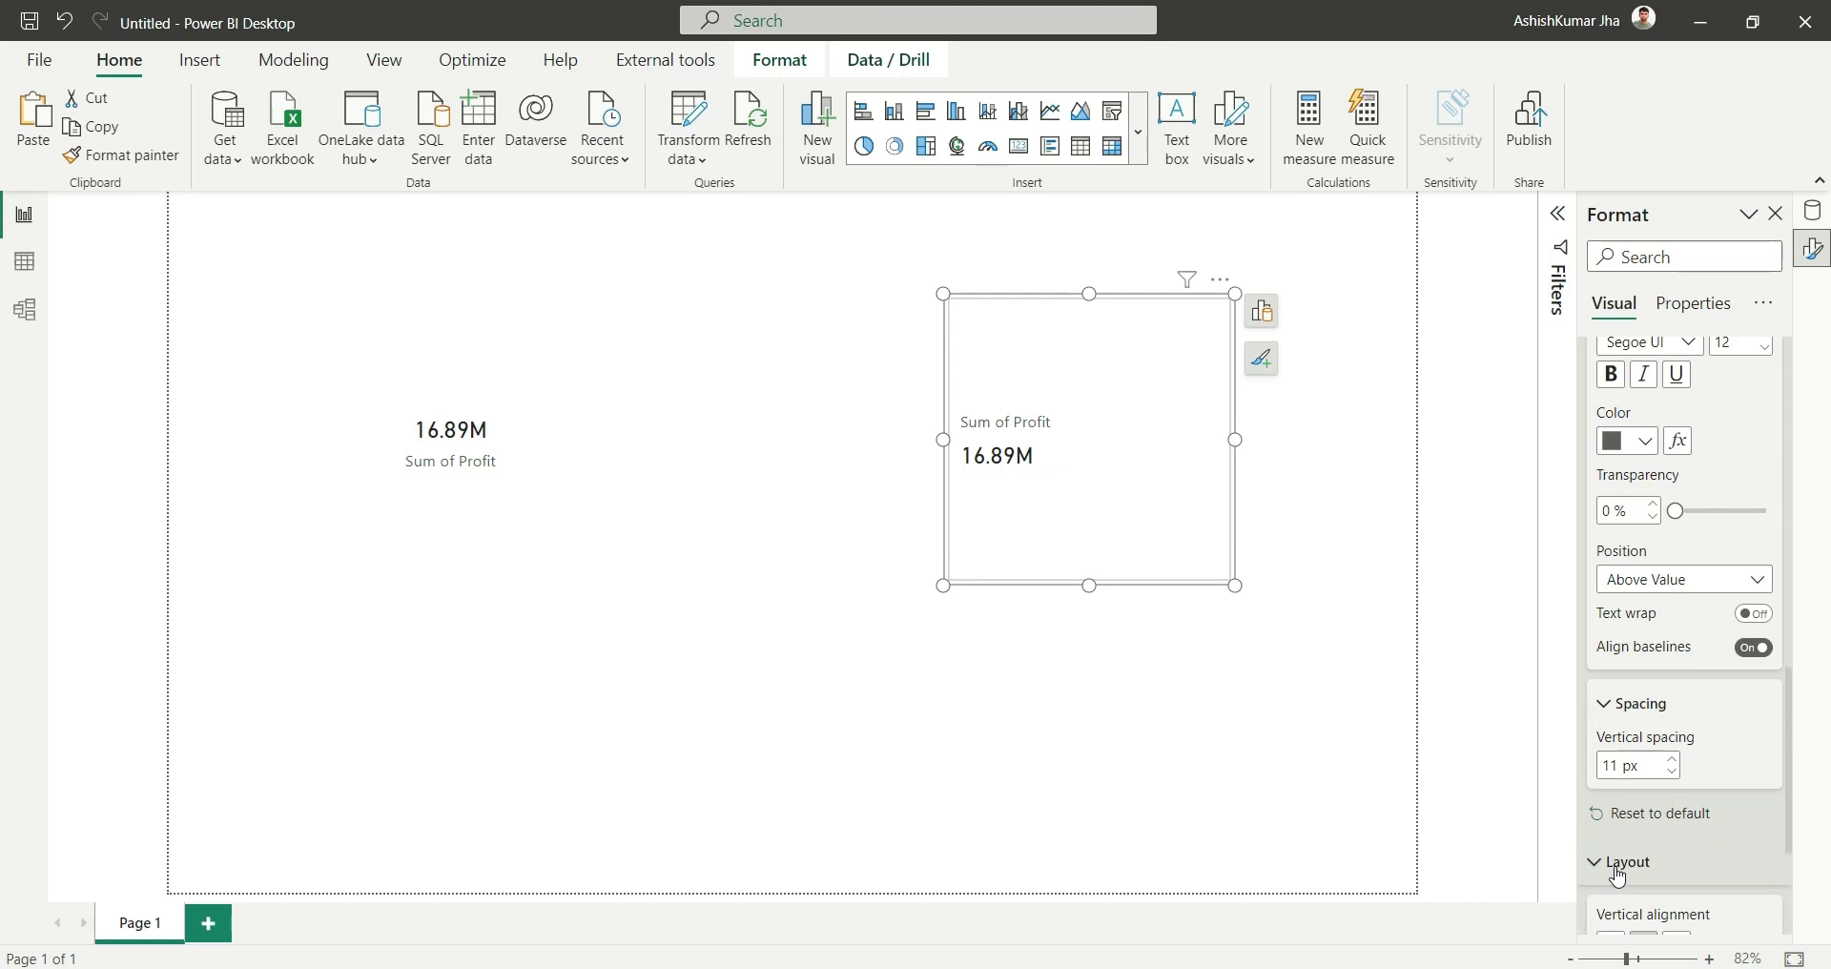
pyautogui.scroll(-3, 1623, 858)
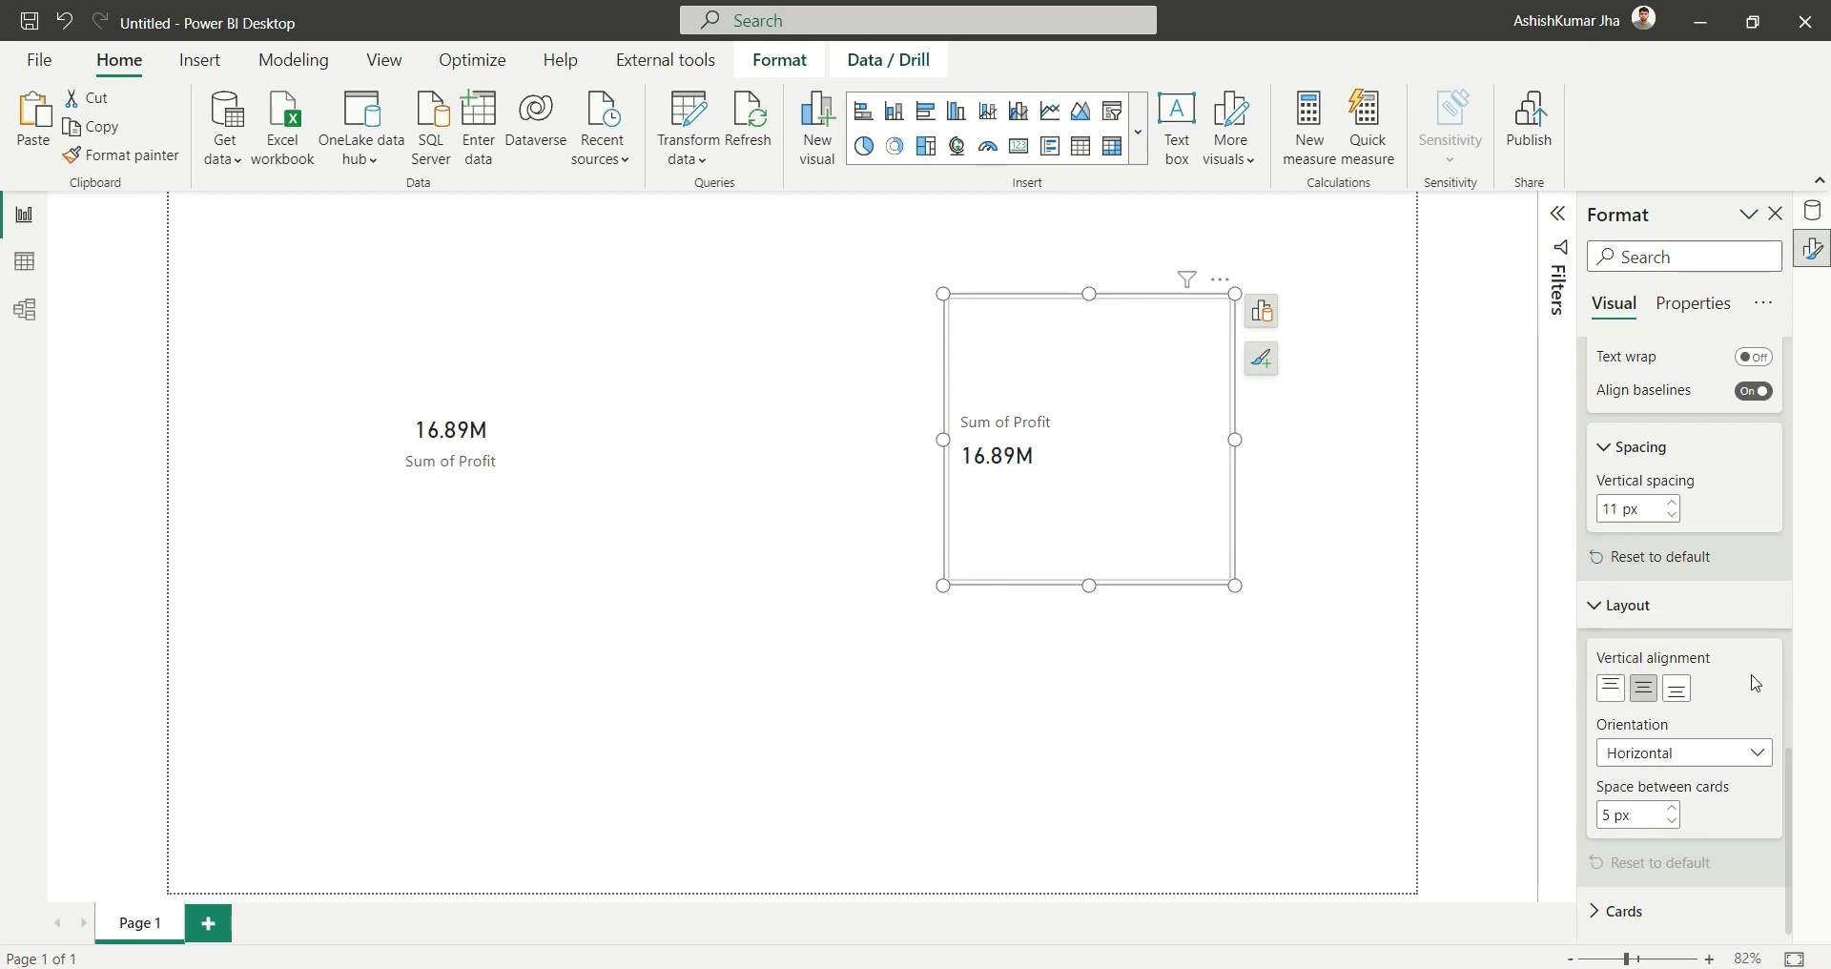
pyautogui.click(1601, 693)
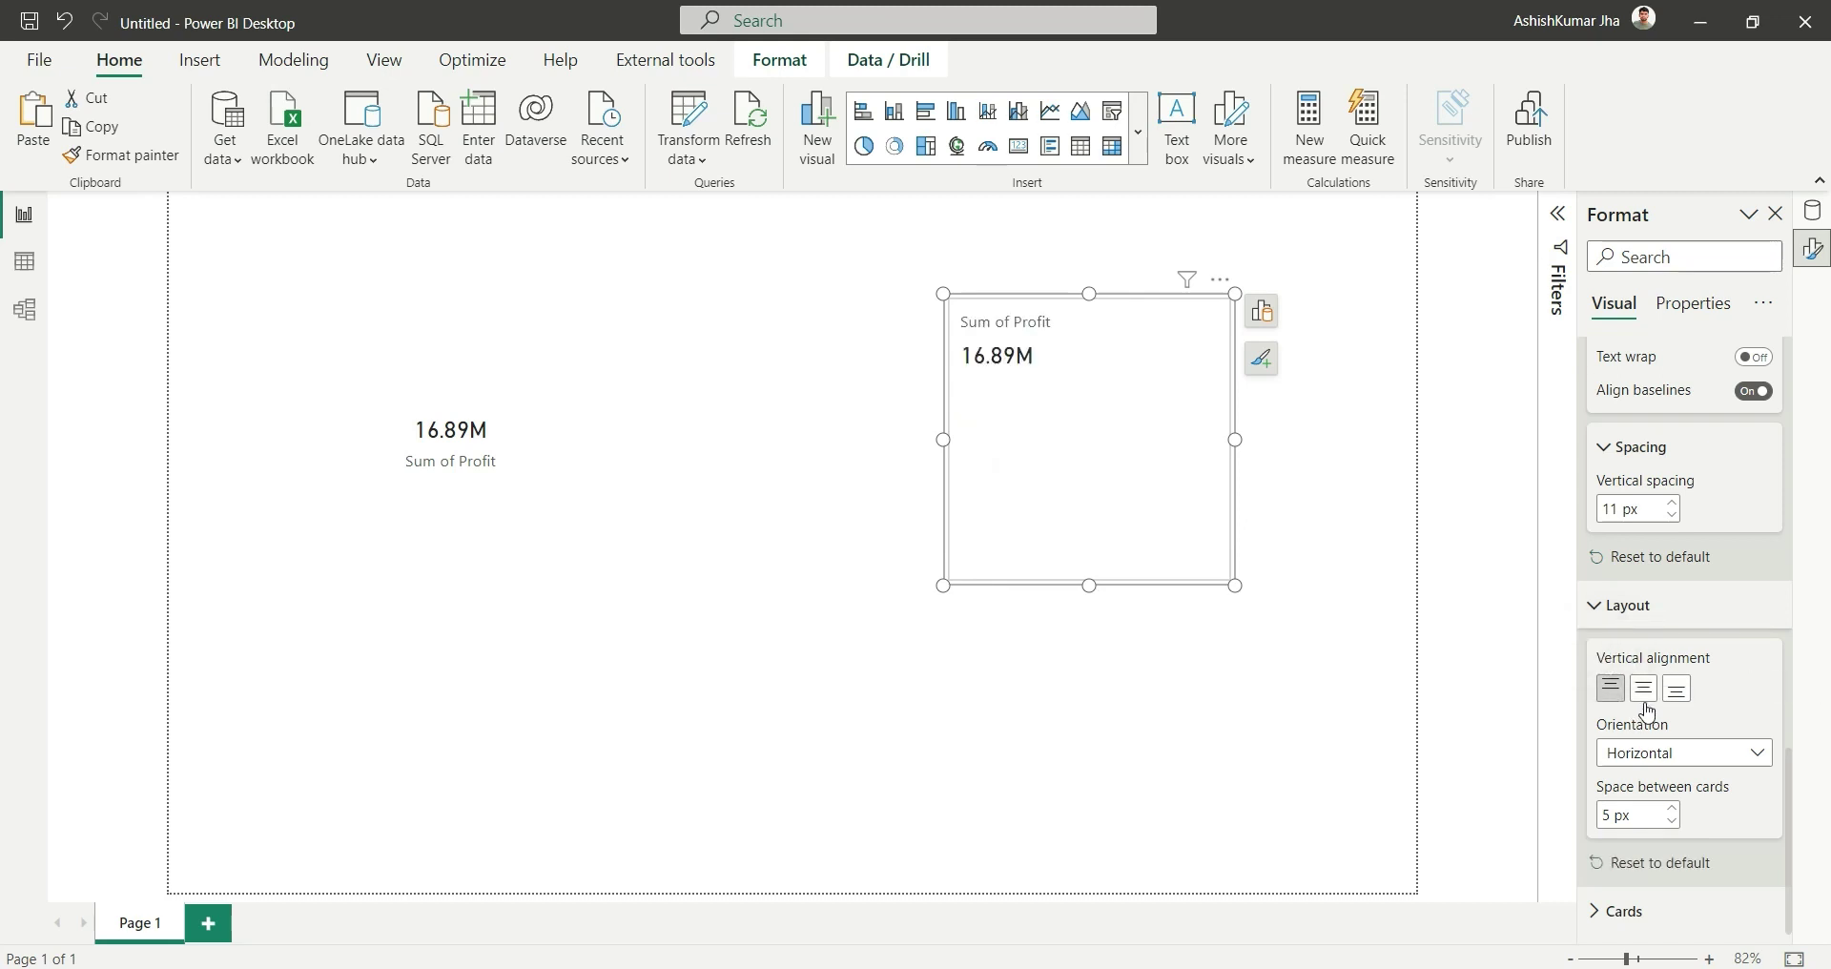
pyautogui.click(1646, 707)
pyautogui.click(1673, 707)
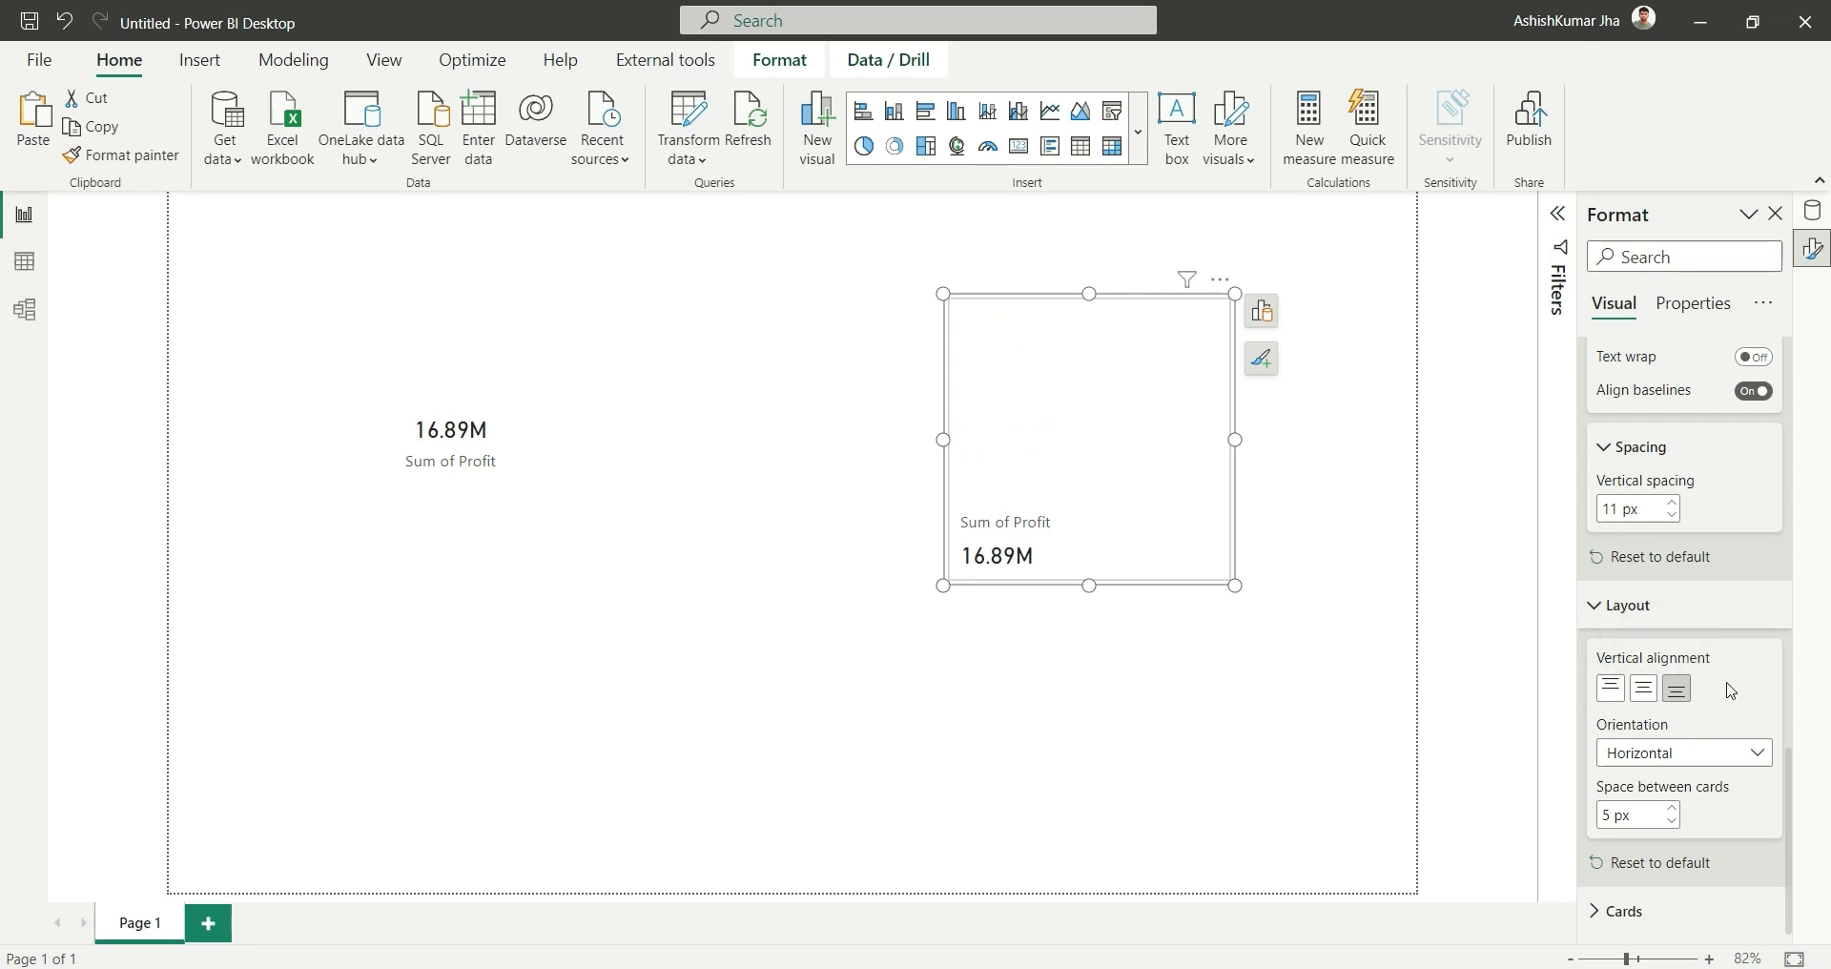
pyautogui.click(1643, 688)
pyautogui.click(529, 417)
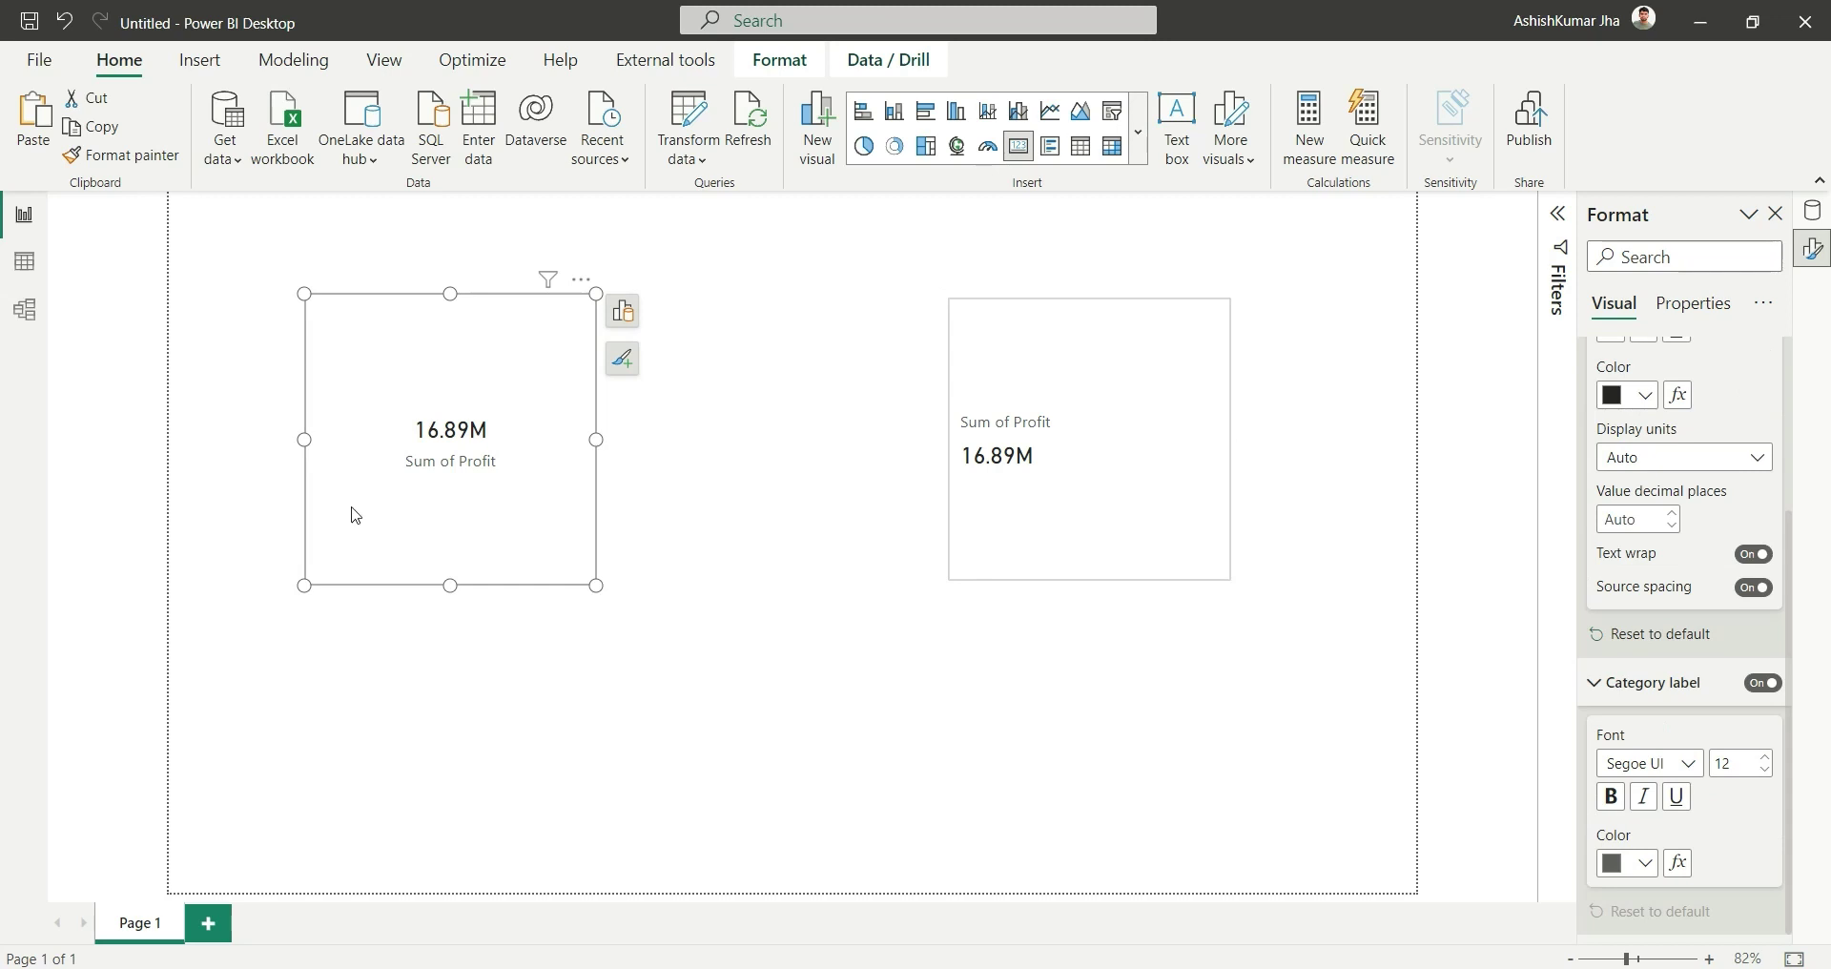
pyautogui.click(1073, 485)
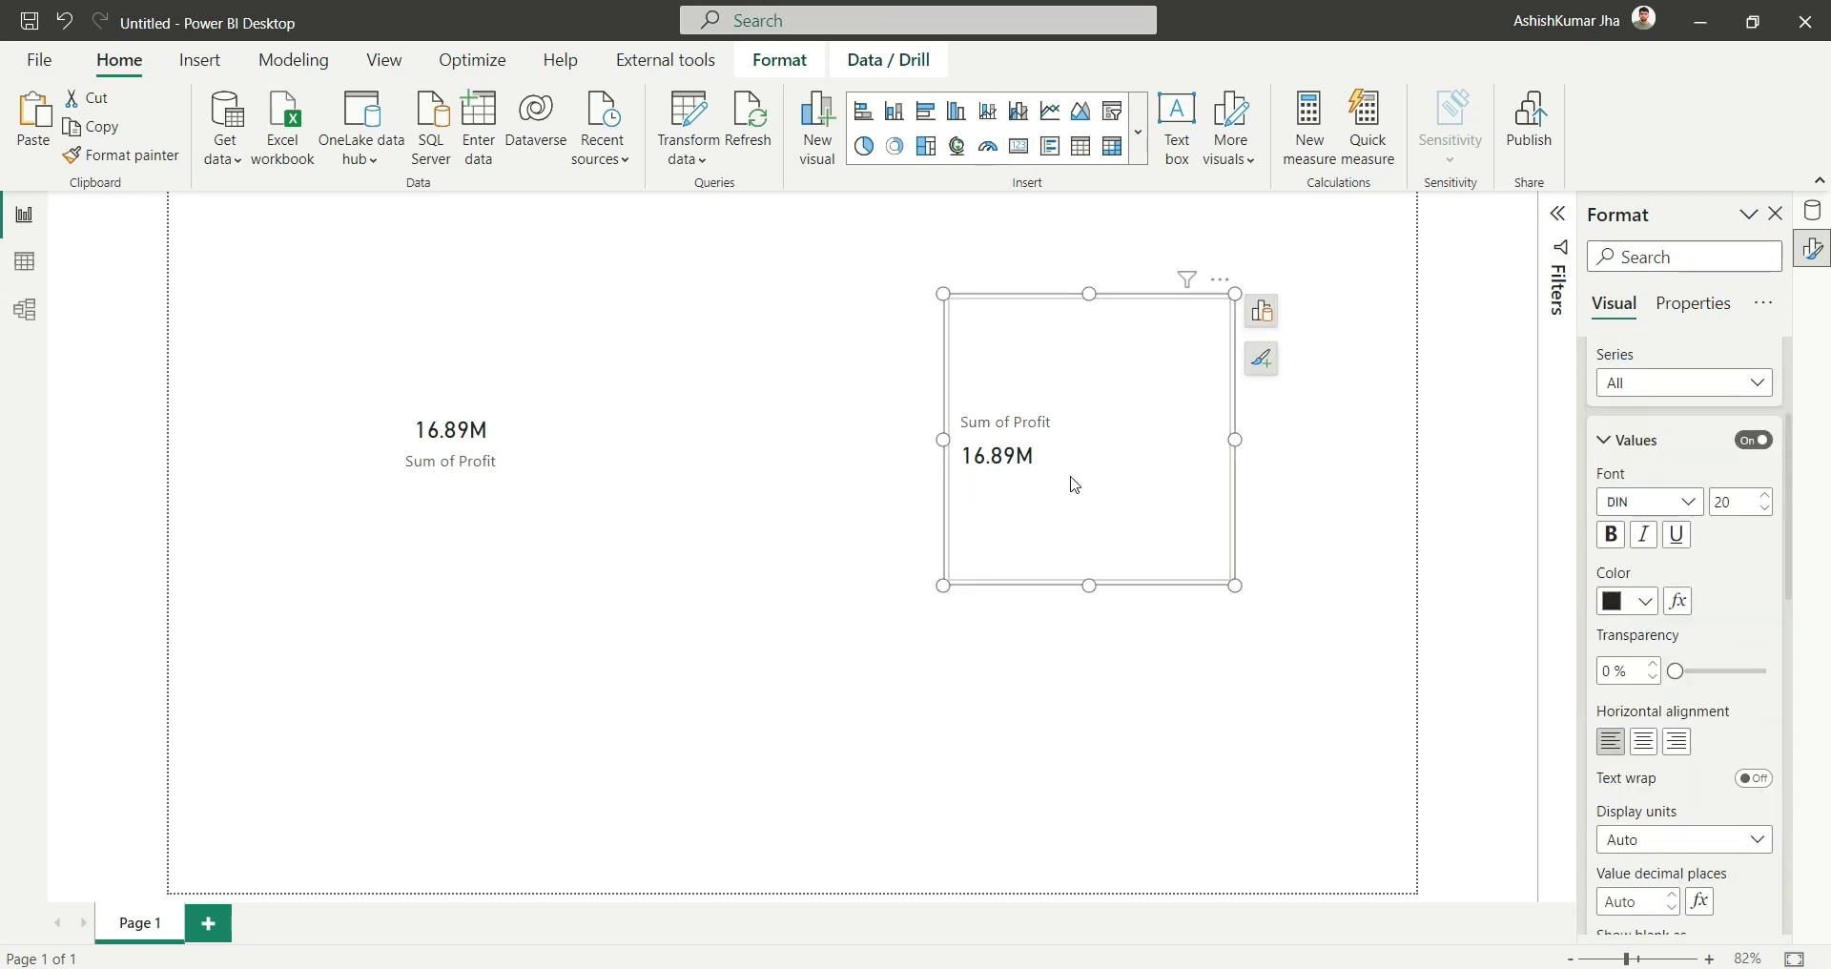
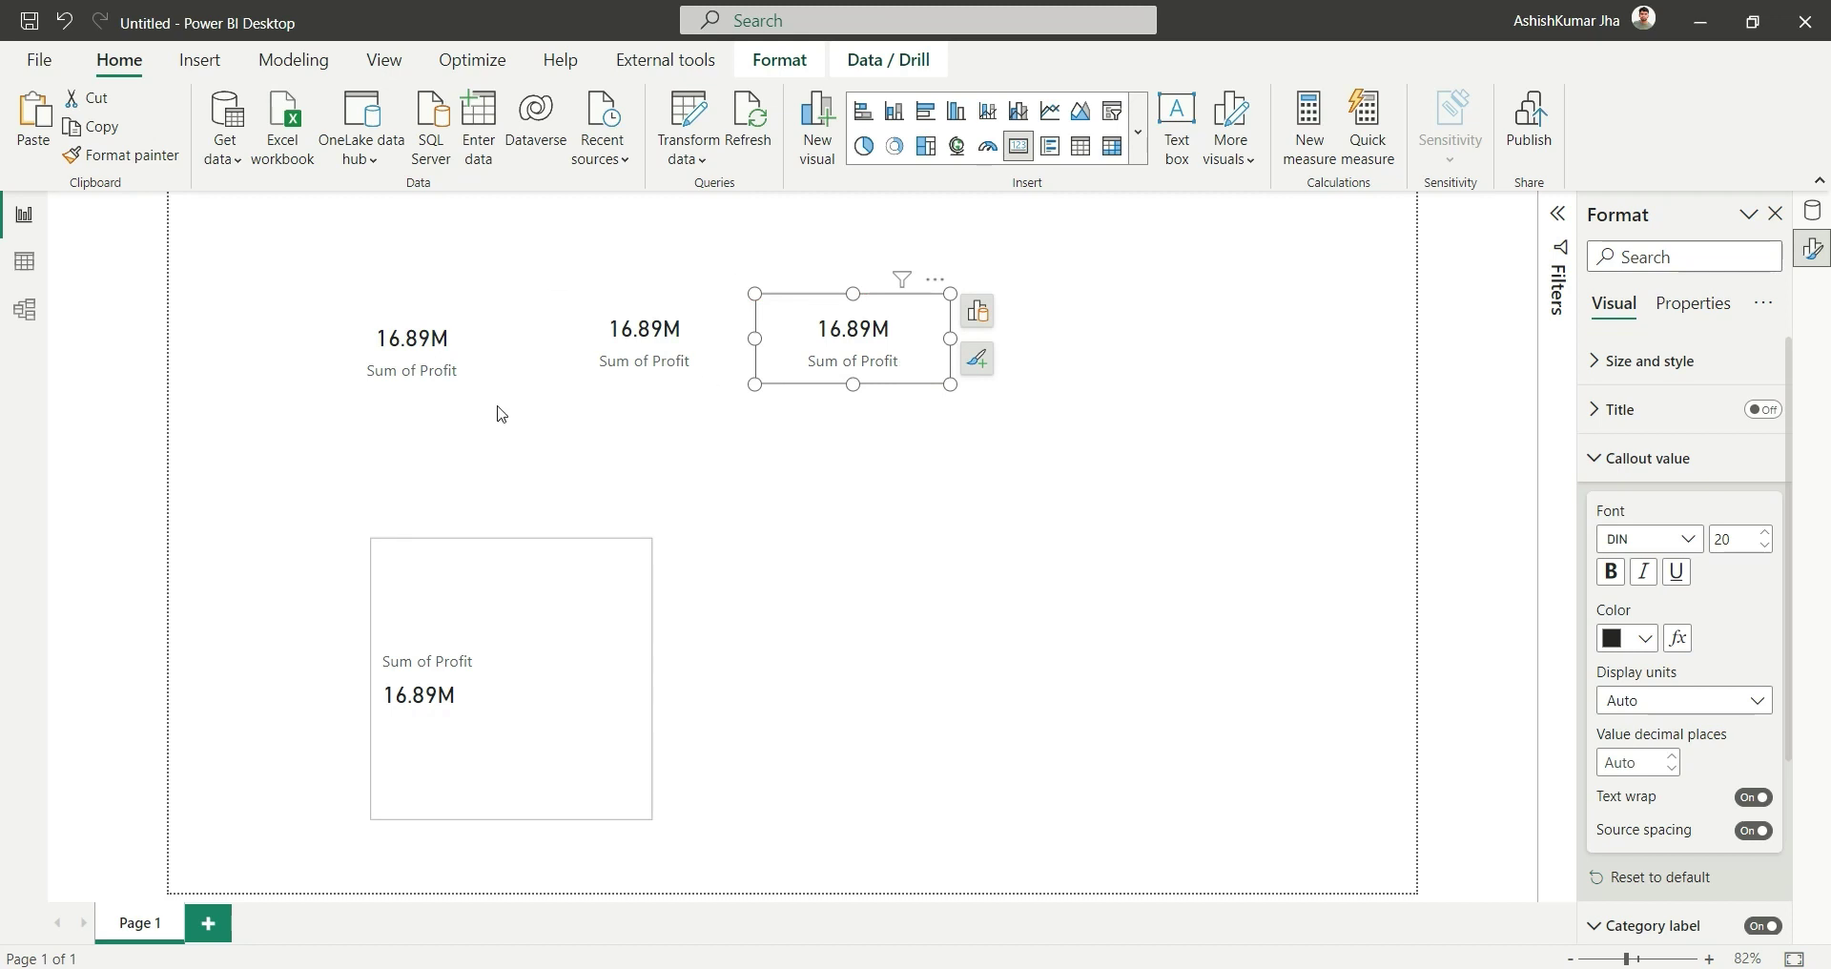
# Step: Place the fourth classic card at the right end of the row and change the second card's field to Sale Price
pyautogui.moveTo(449, 377); pyautogui.dragTo(1143, 382)
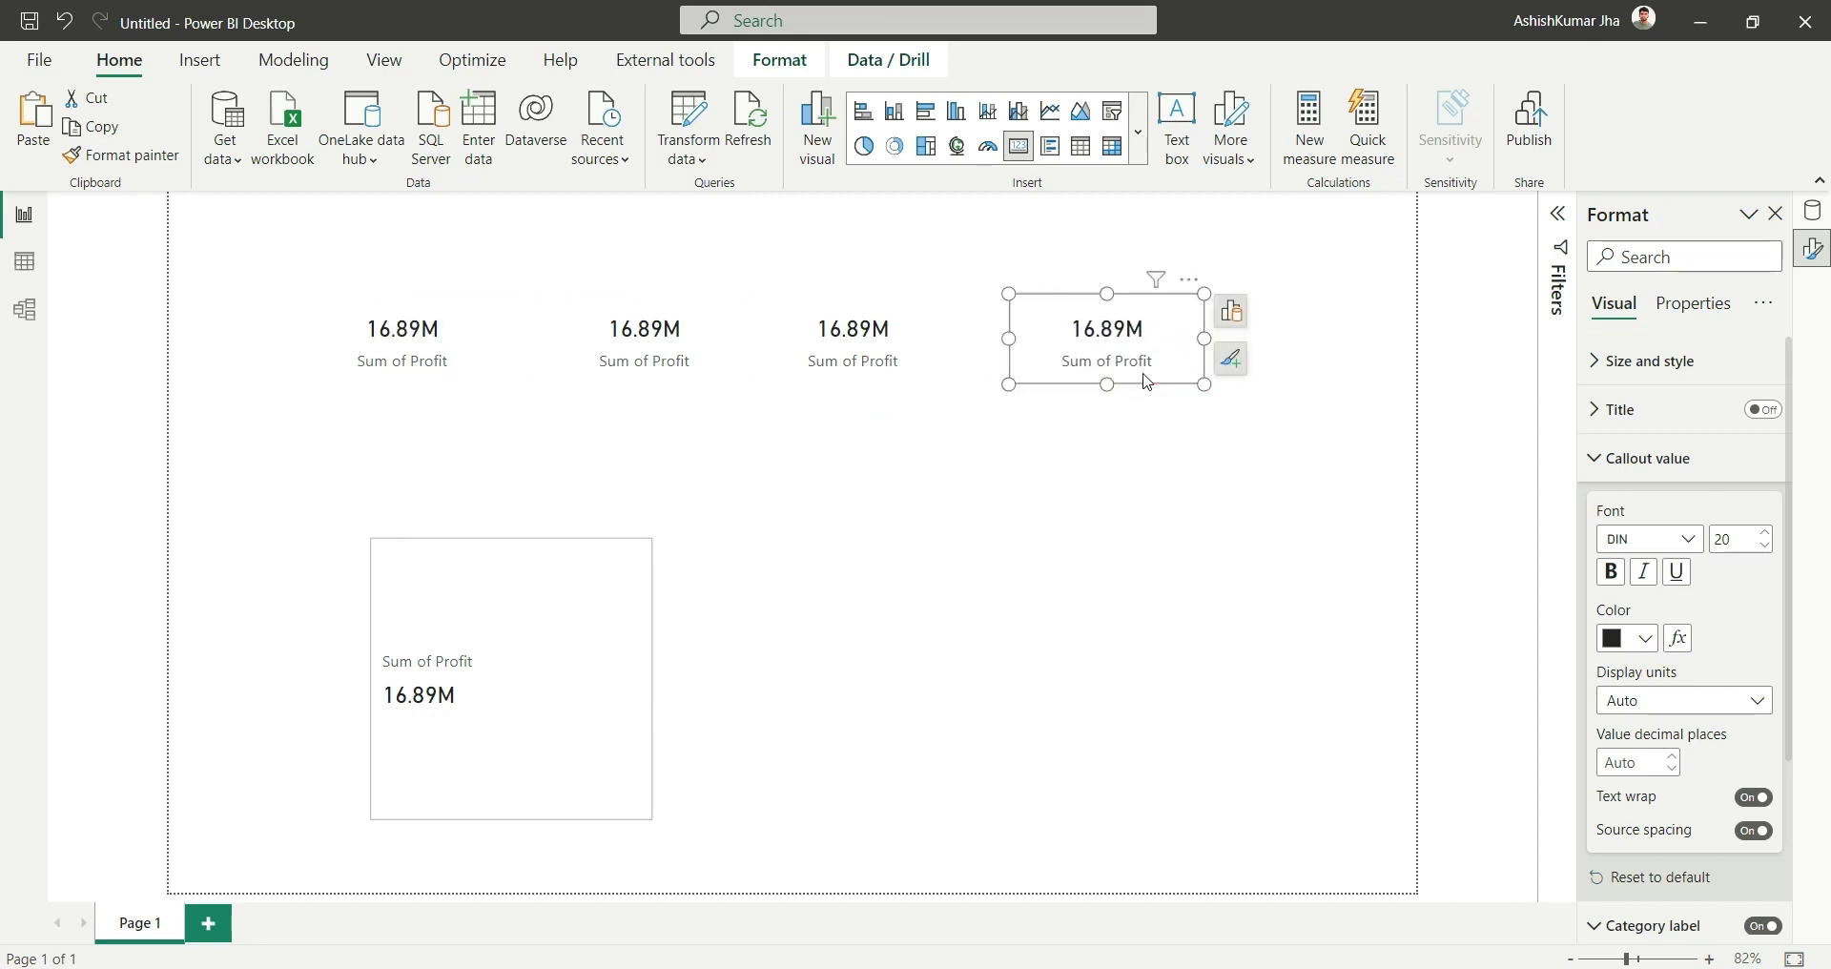
pyautogui.doubleClick(724, 344)
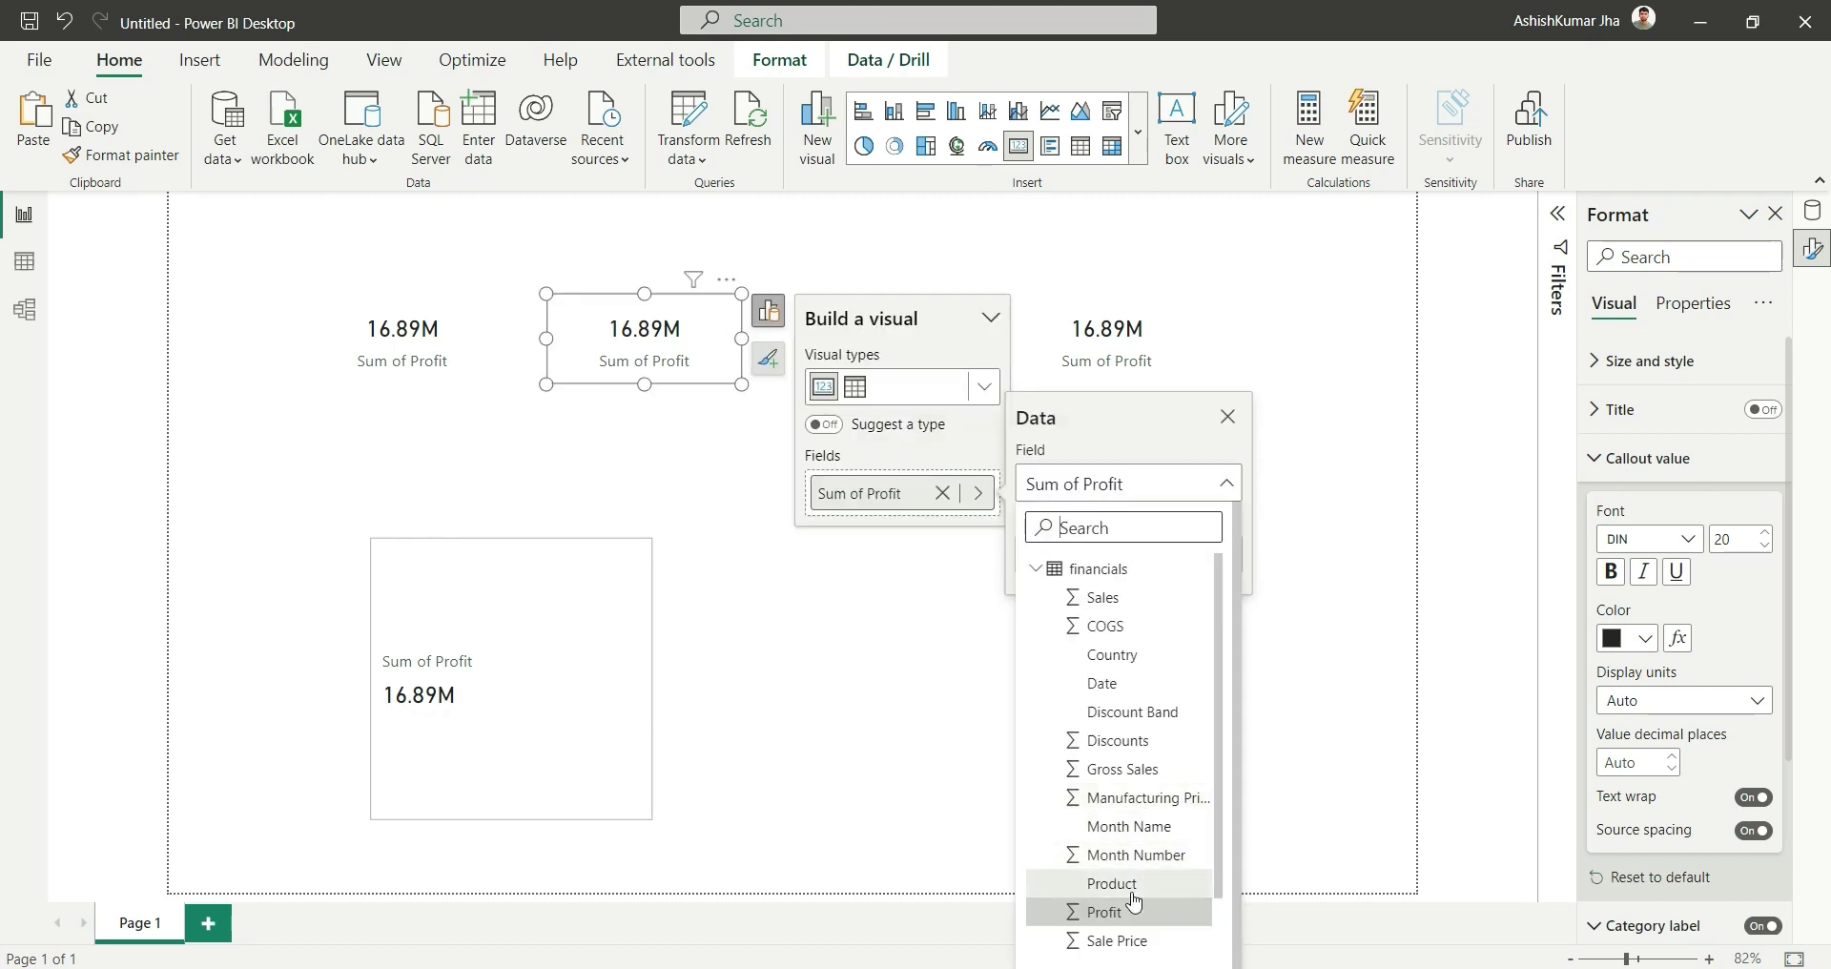
pyautogui.click(1111, 940)
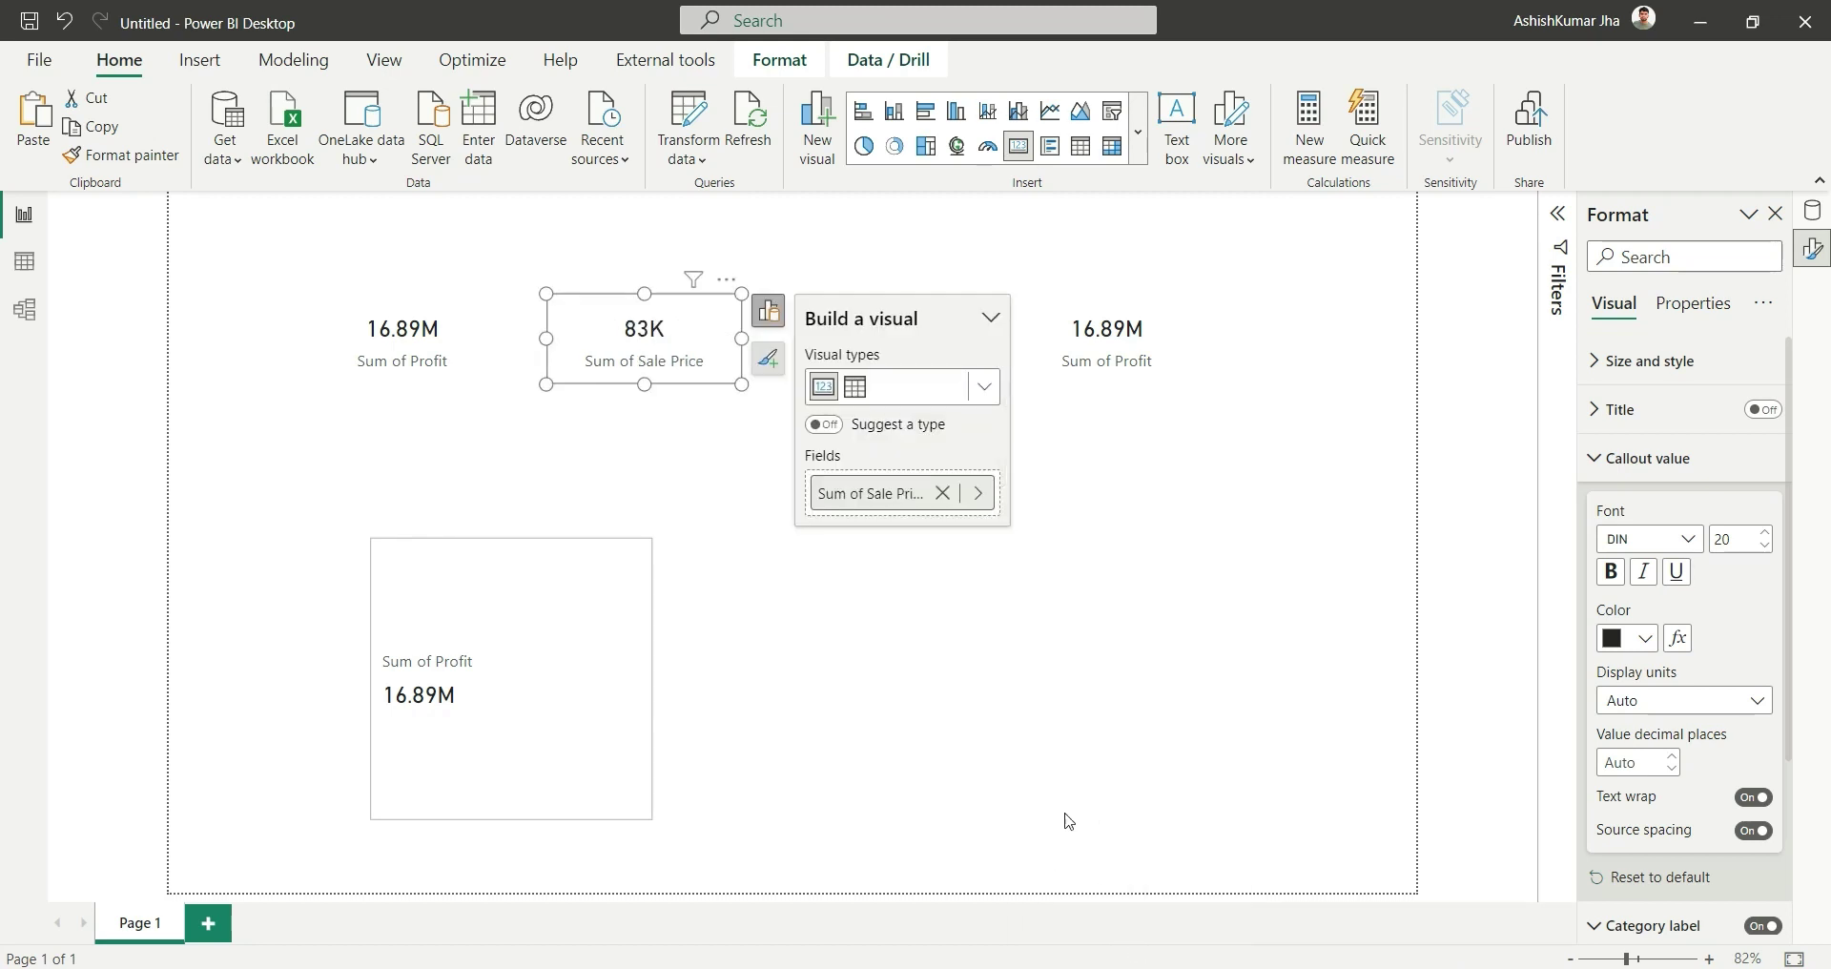
# Step: Replace the Profit field of the third classic card with the manufacturing price field from the financials table
pyautogui.click(1124, 360)
pyautogui.click(887, 343)
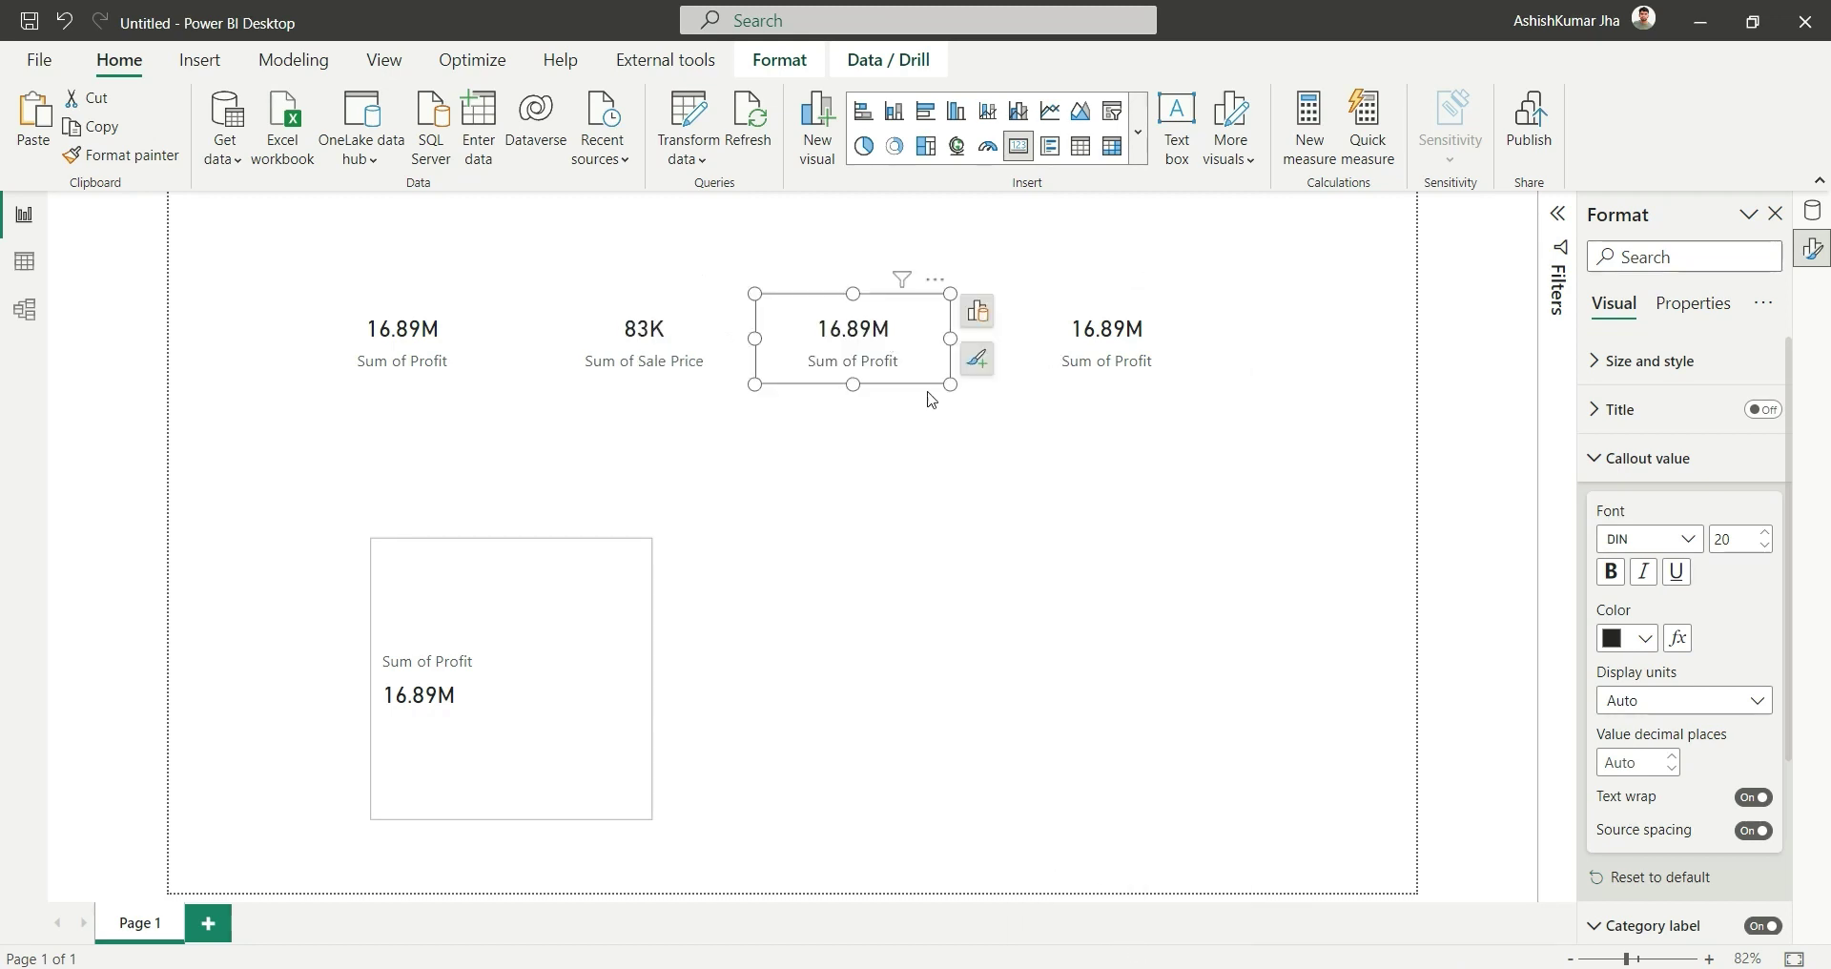
pyautogui.click(976, 311)
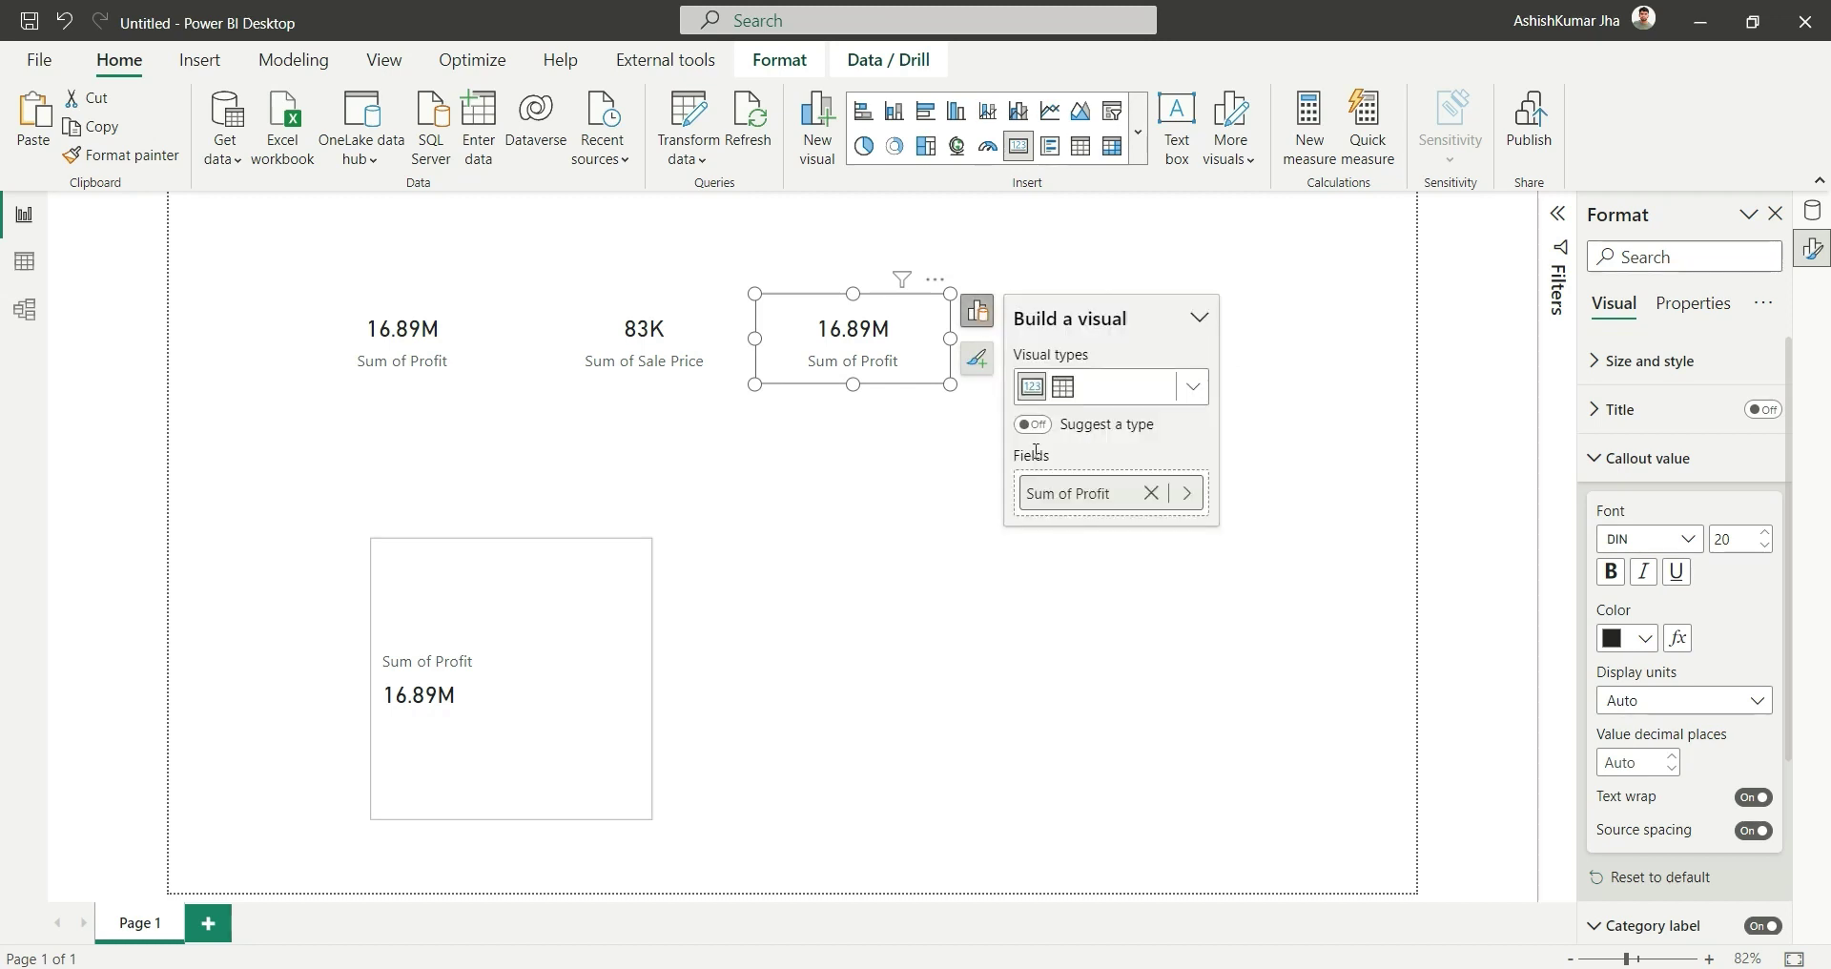
pyautogui.click(1187, 493)
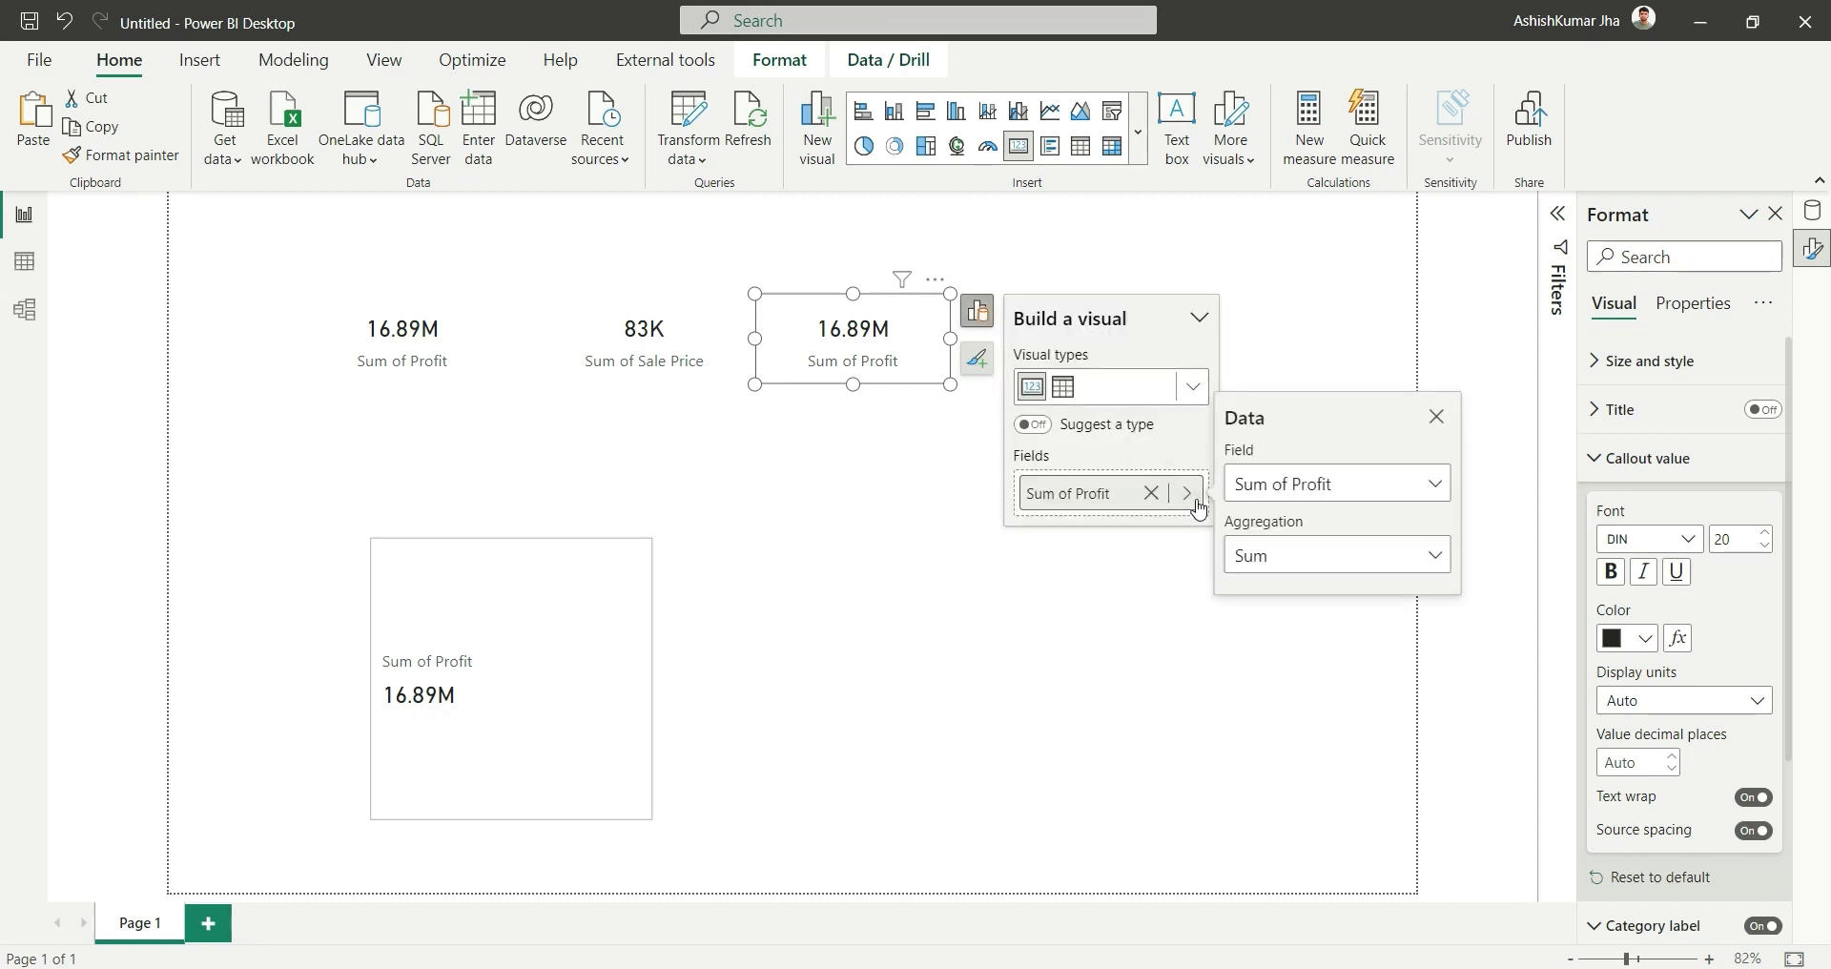
pyautogui.click(1350, 492)
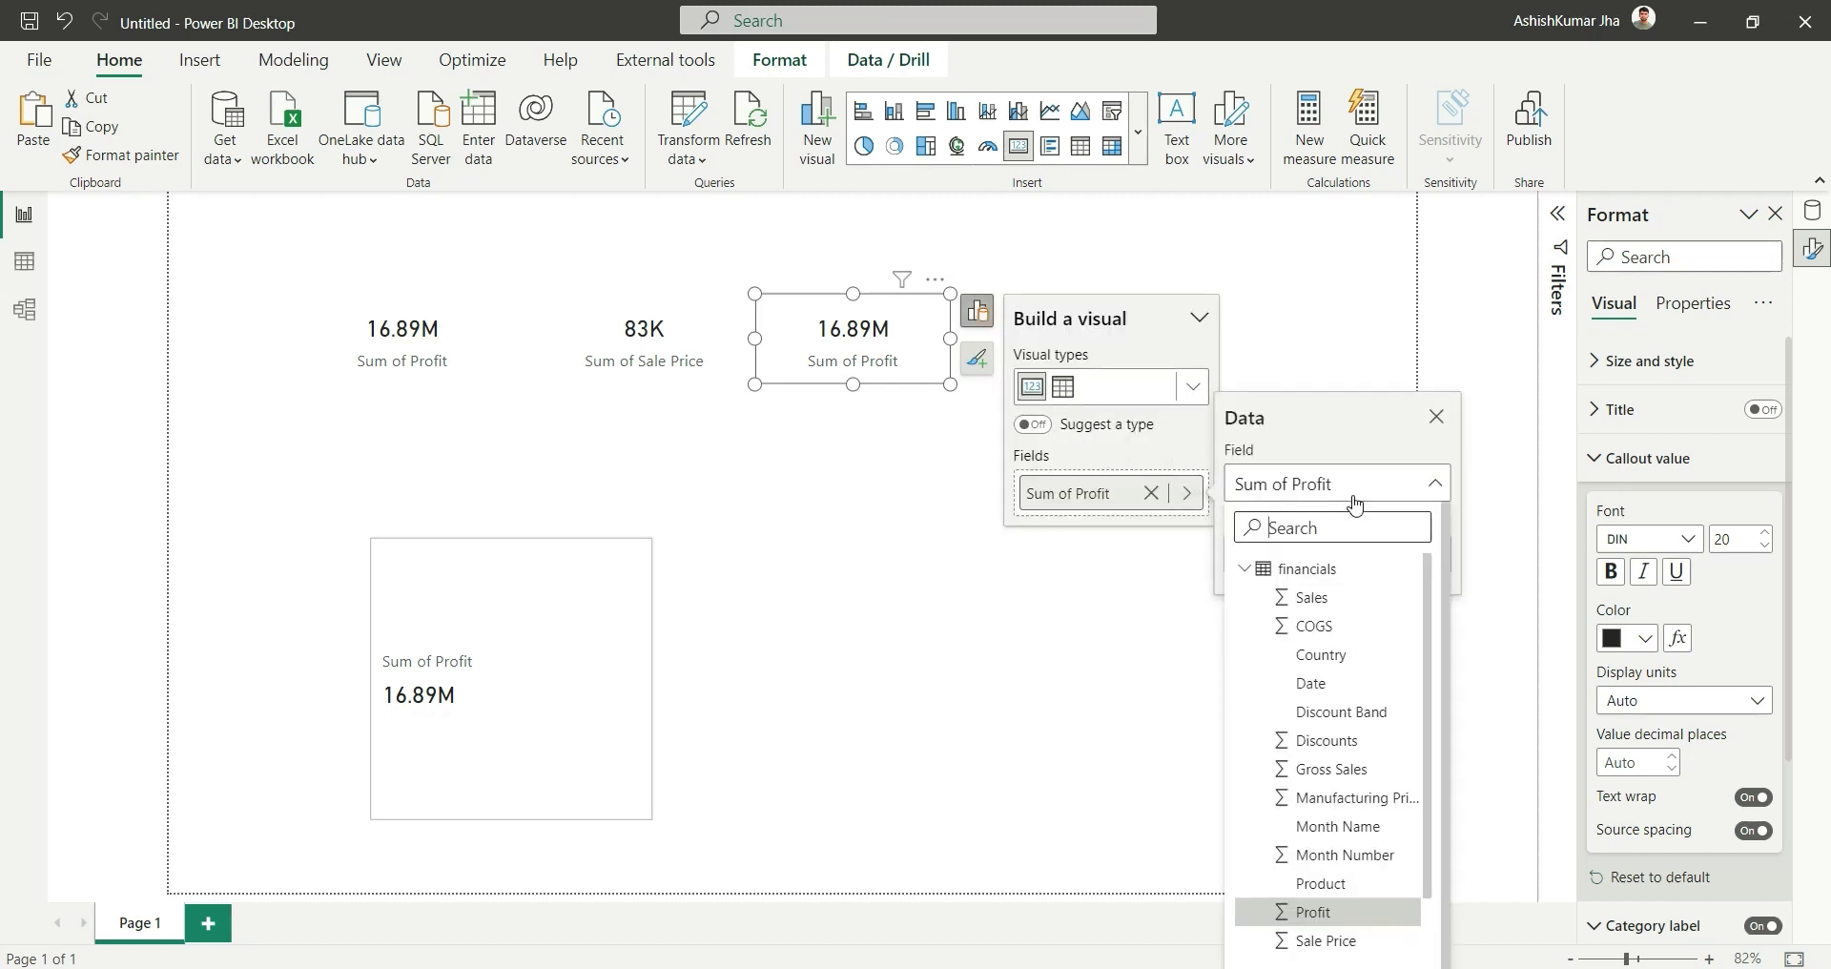
pyautogui.click(1335, 797)
pyautogui.click(1266, 337)
pyautogui.hotkey('ctrl', 'v')
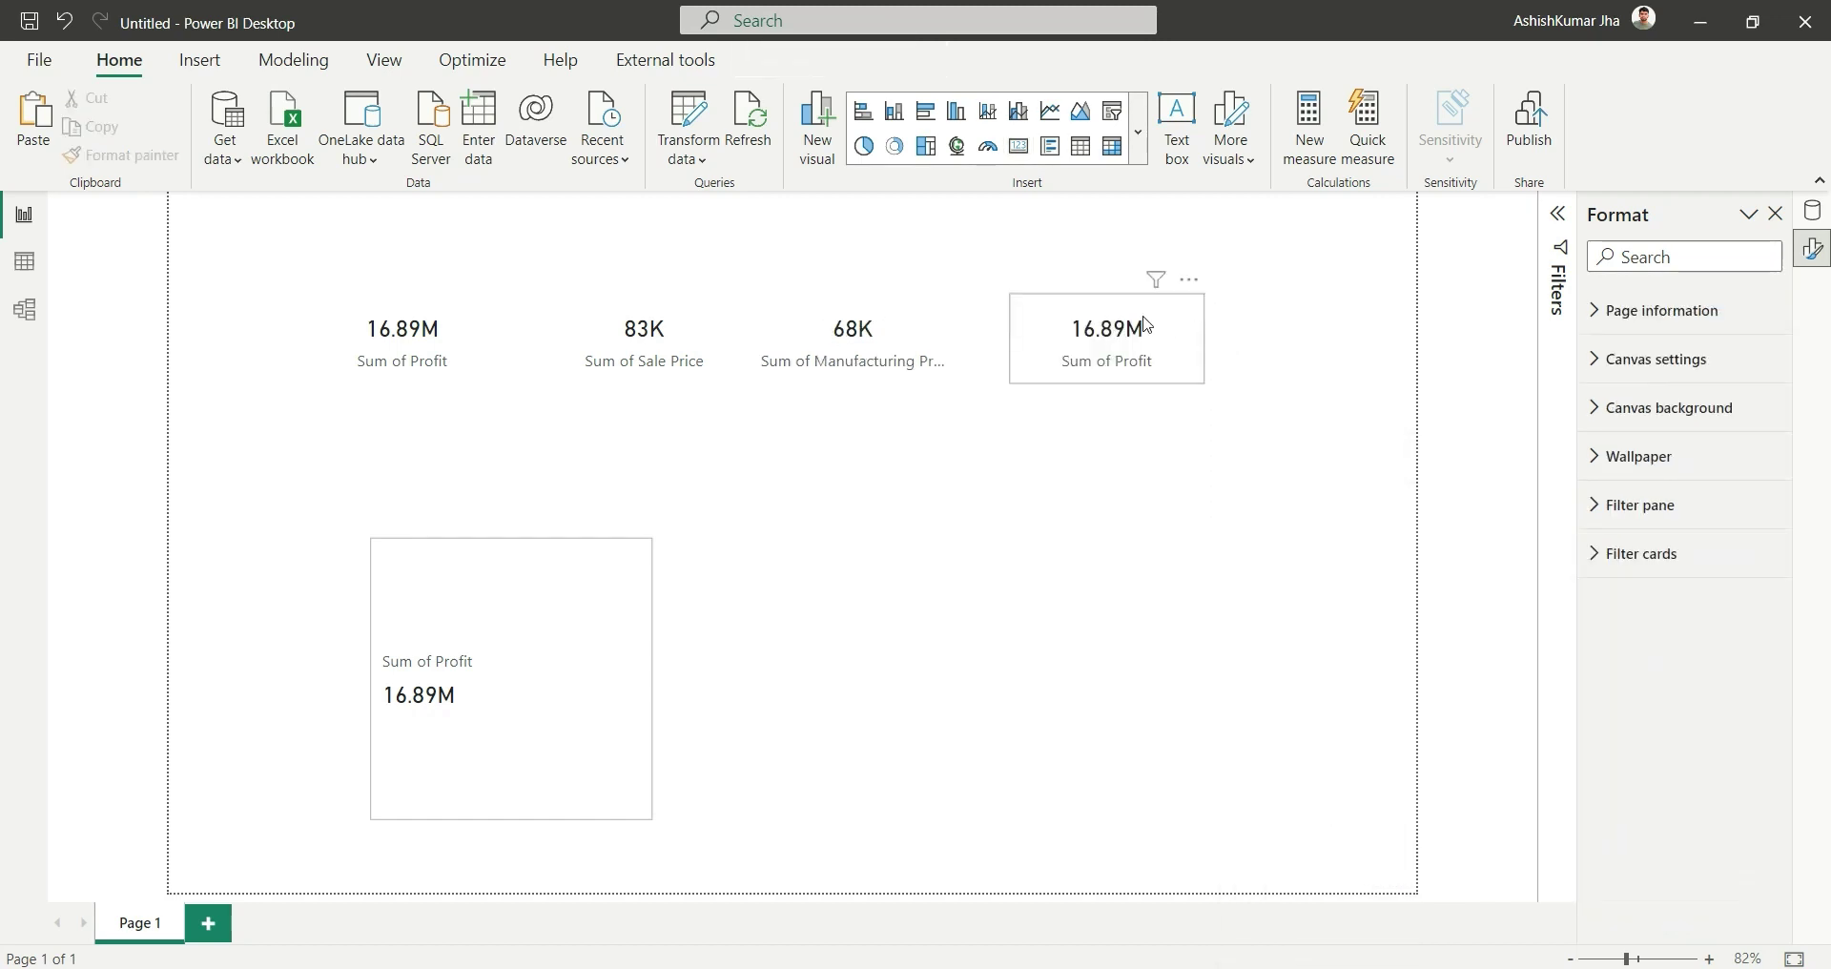
# Step: Change the field of the fourth classic card from Profit to Discounts
pyautogui.click(1140, 324)
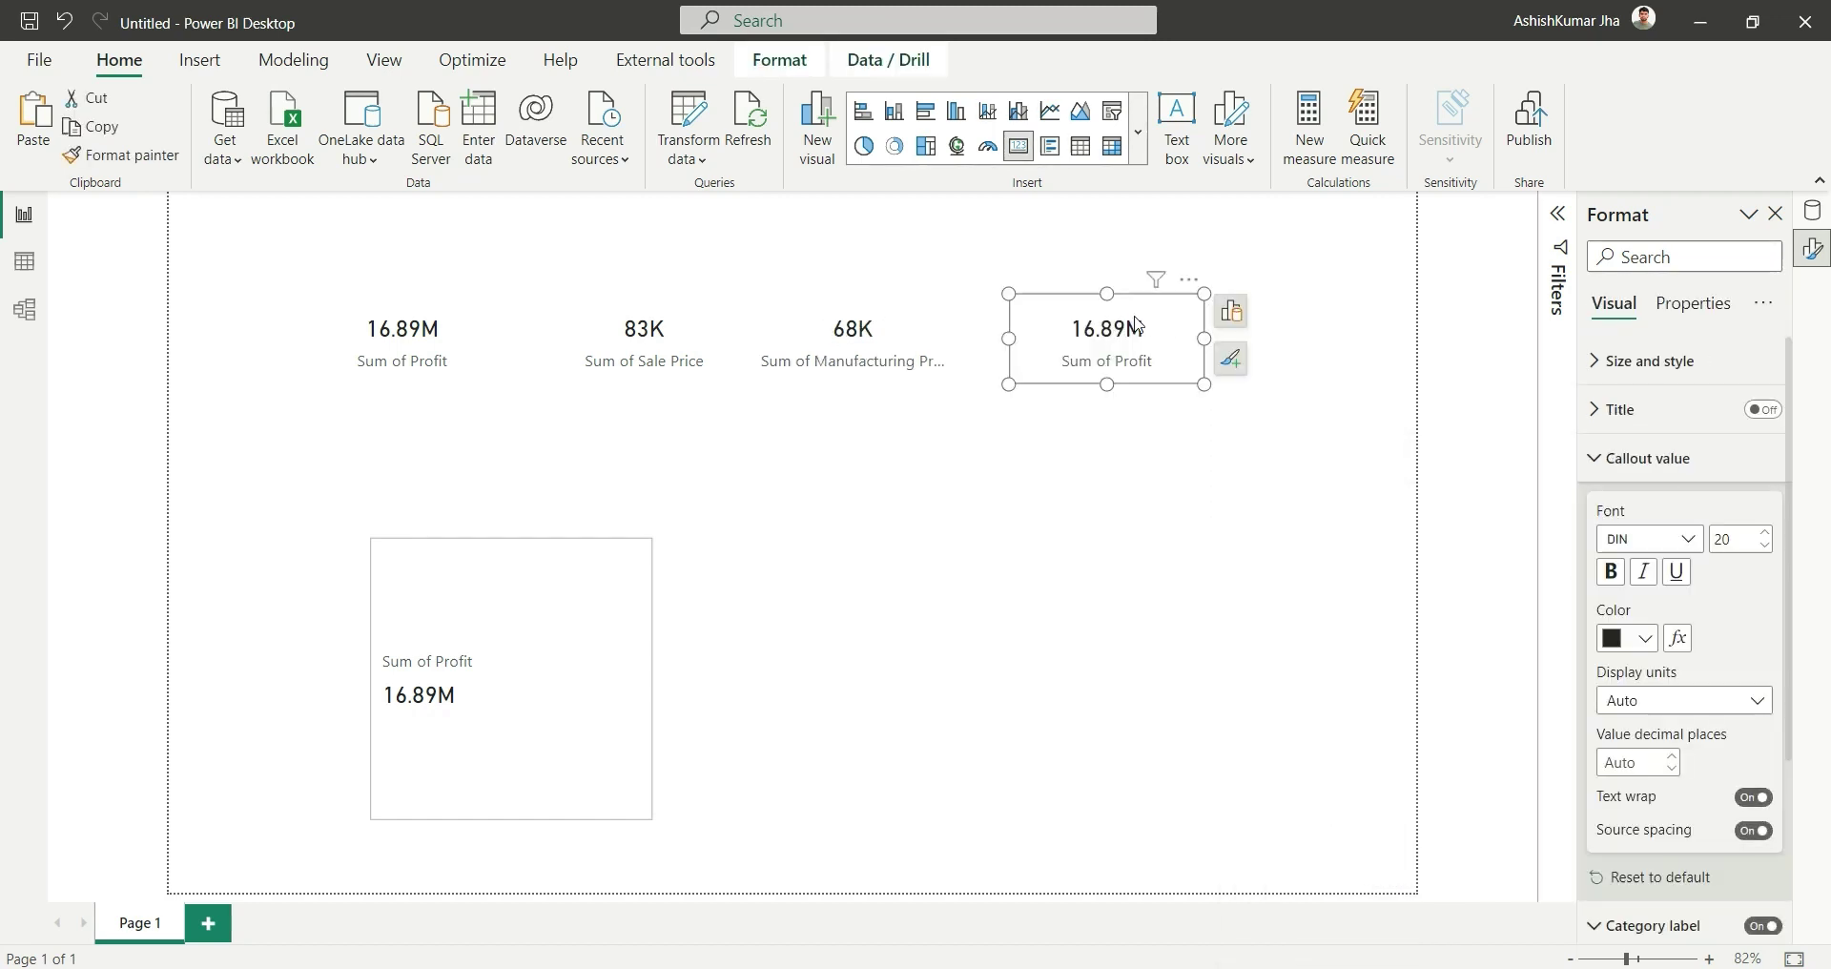
pyautogui.click(1230, 311)
pyautogui.click(1441, 494)
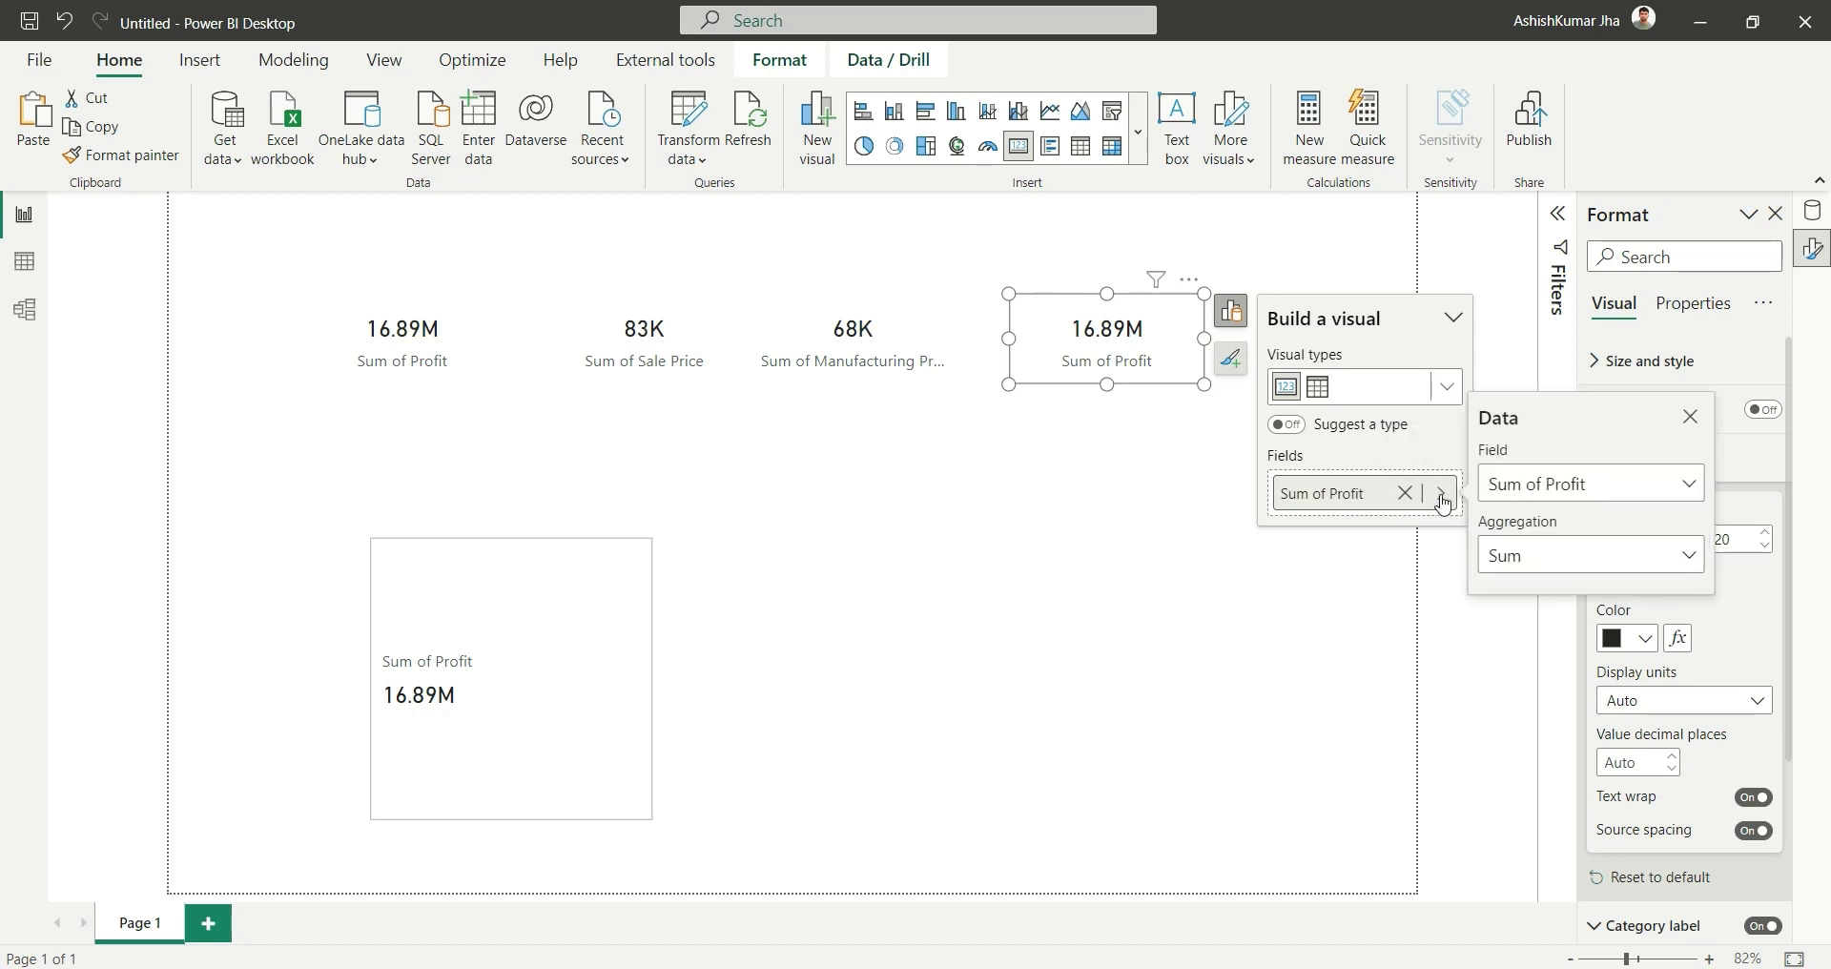
pyautogui.click(1585, 500)
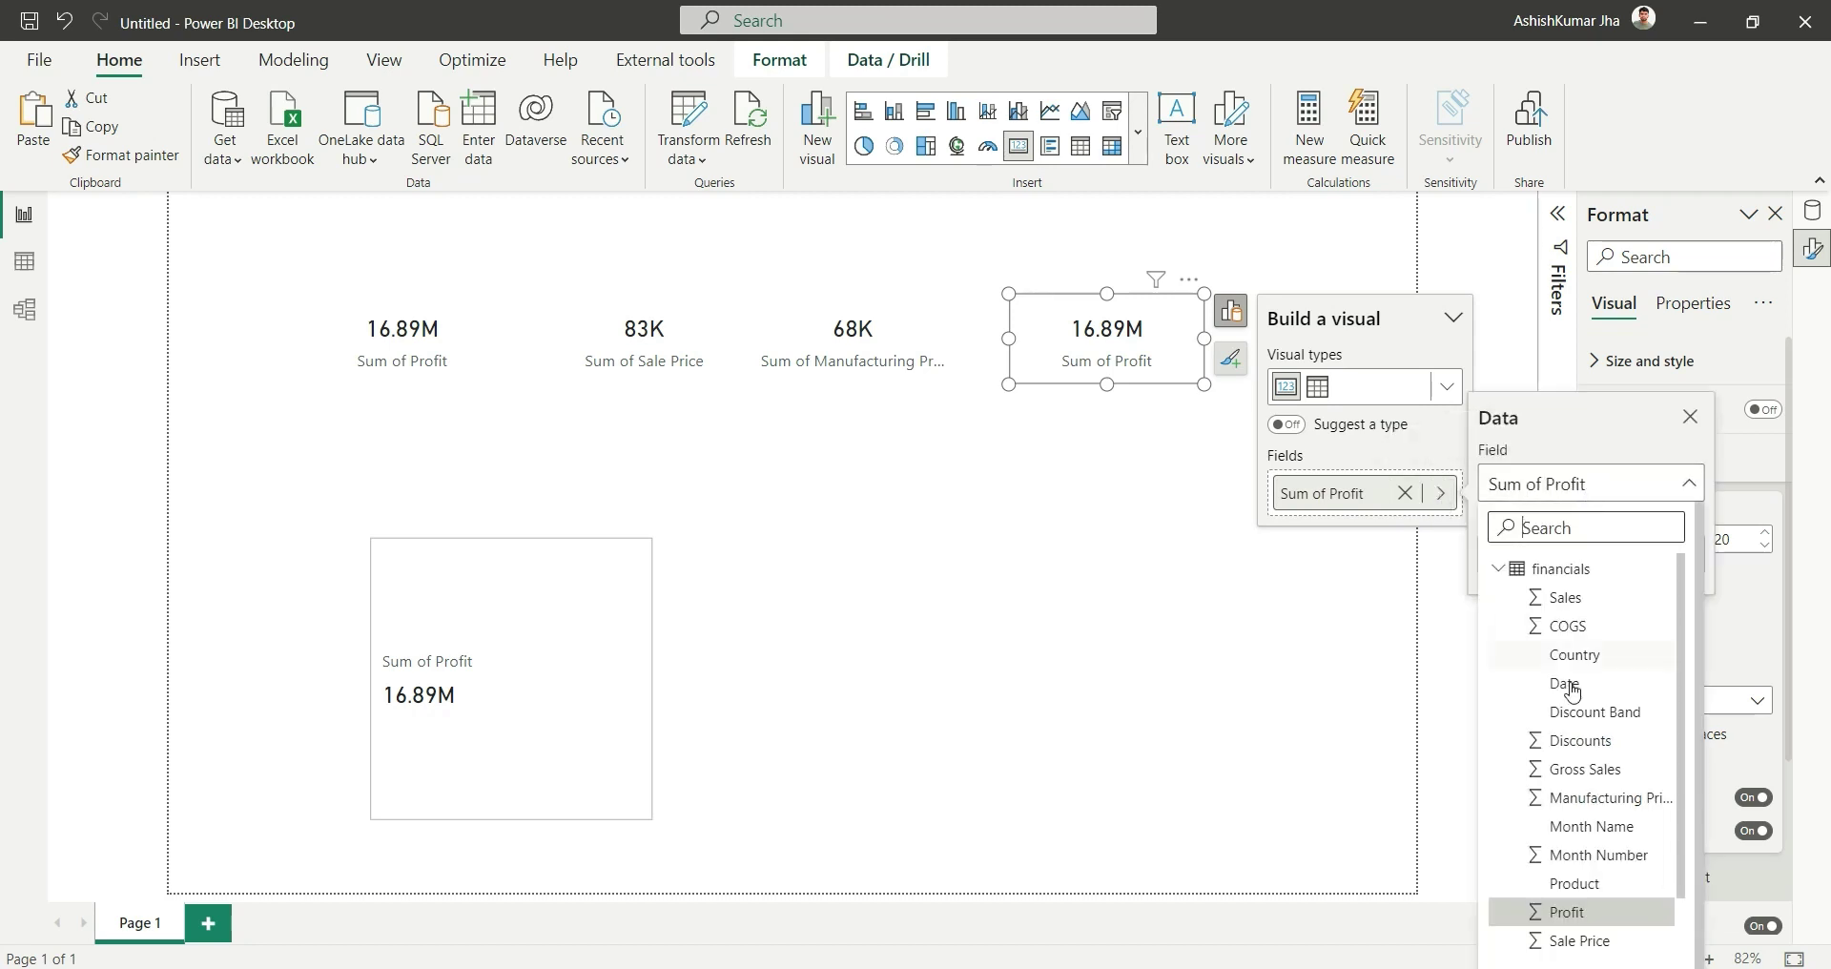
pyautogui.click(1544, 743)
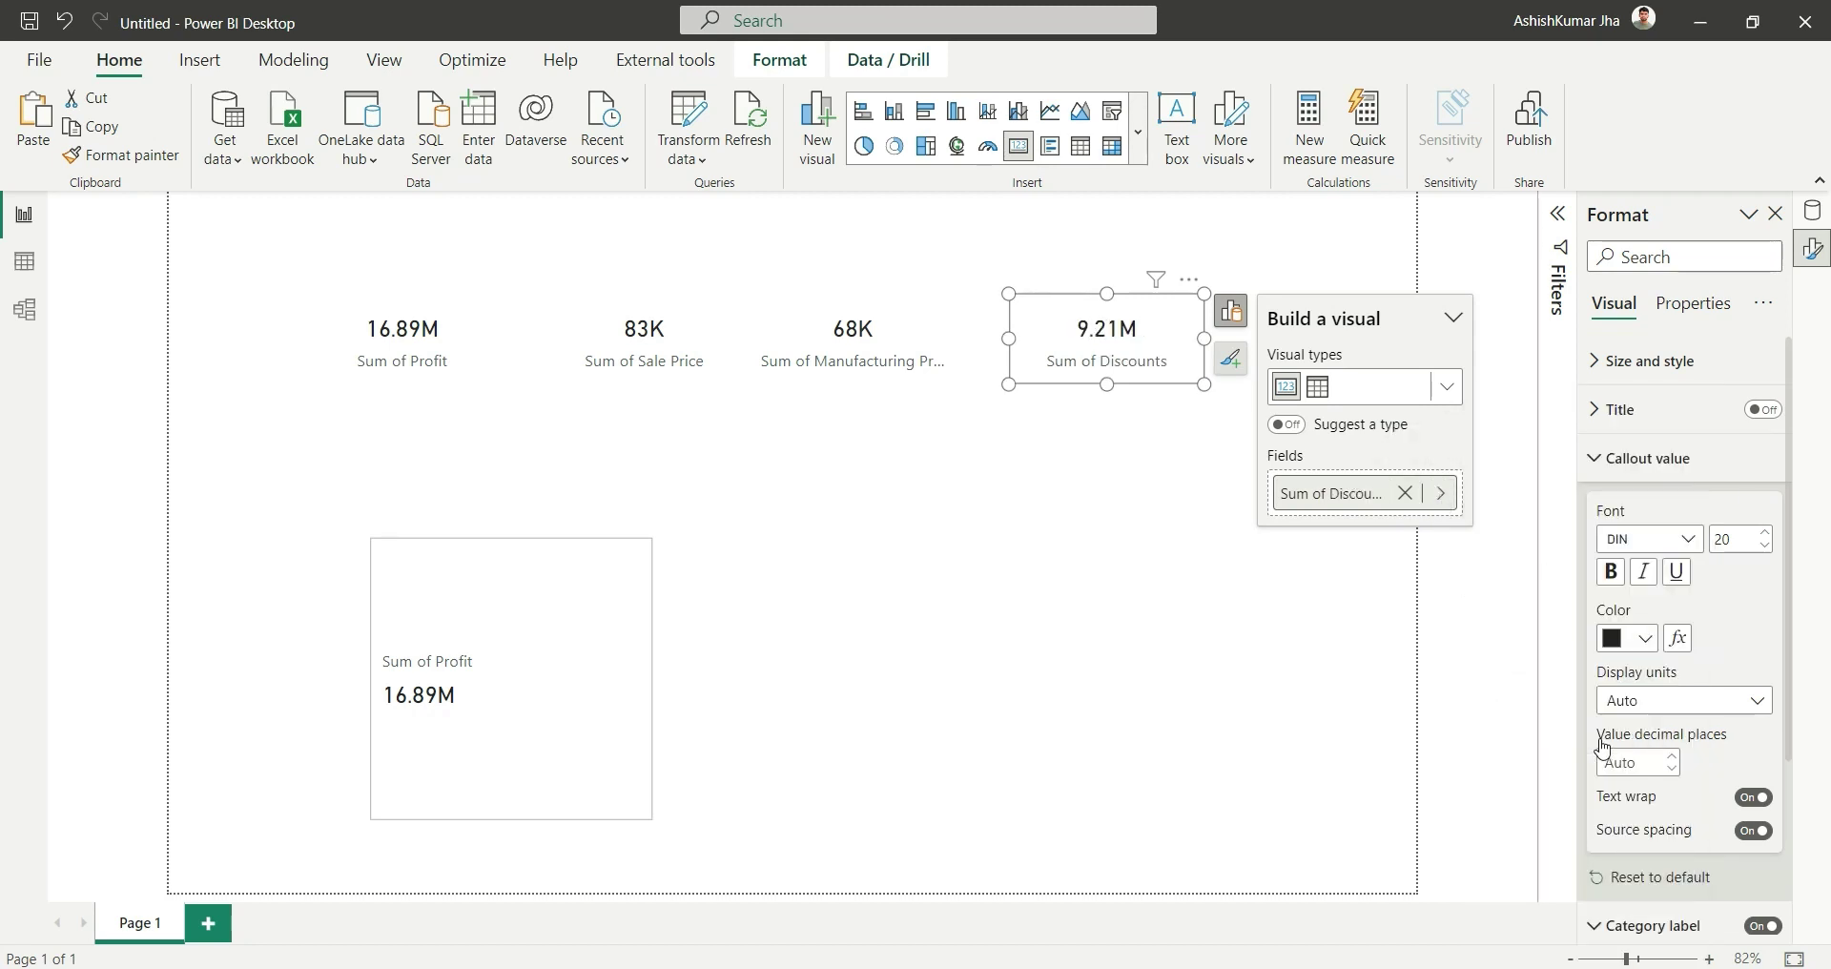
pyautogui.click(1054, 636)
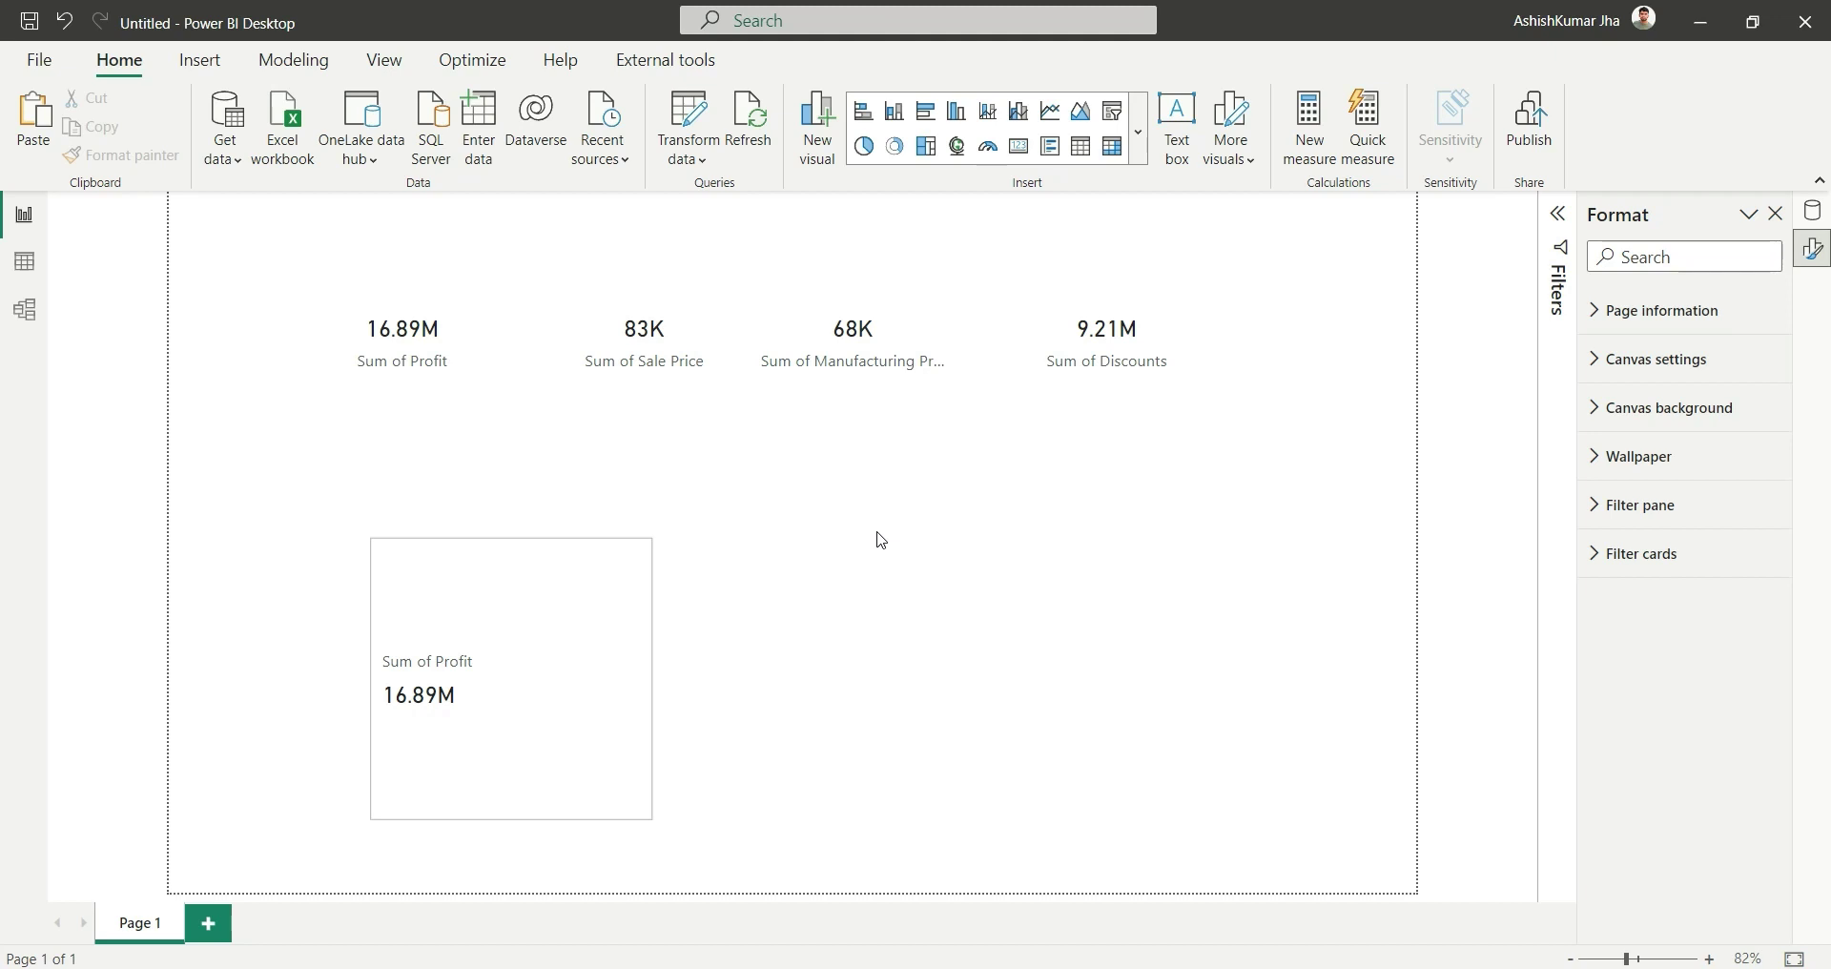
# Step: Move the Card (new) visual up closer to the row of classic cards
pyautogui.click(549, 628)
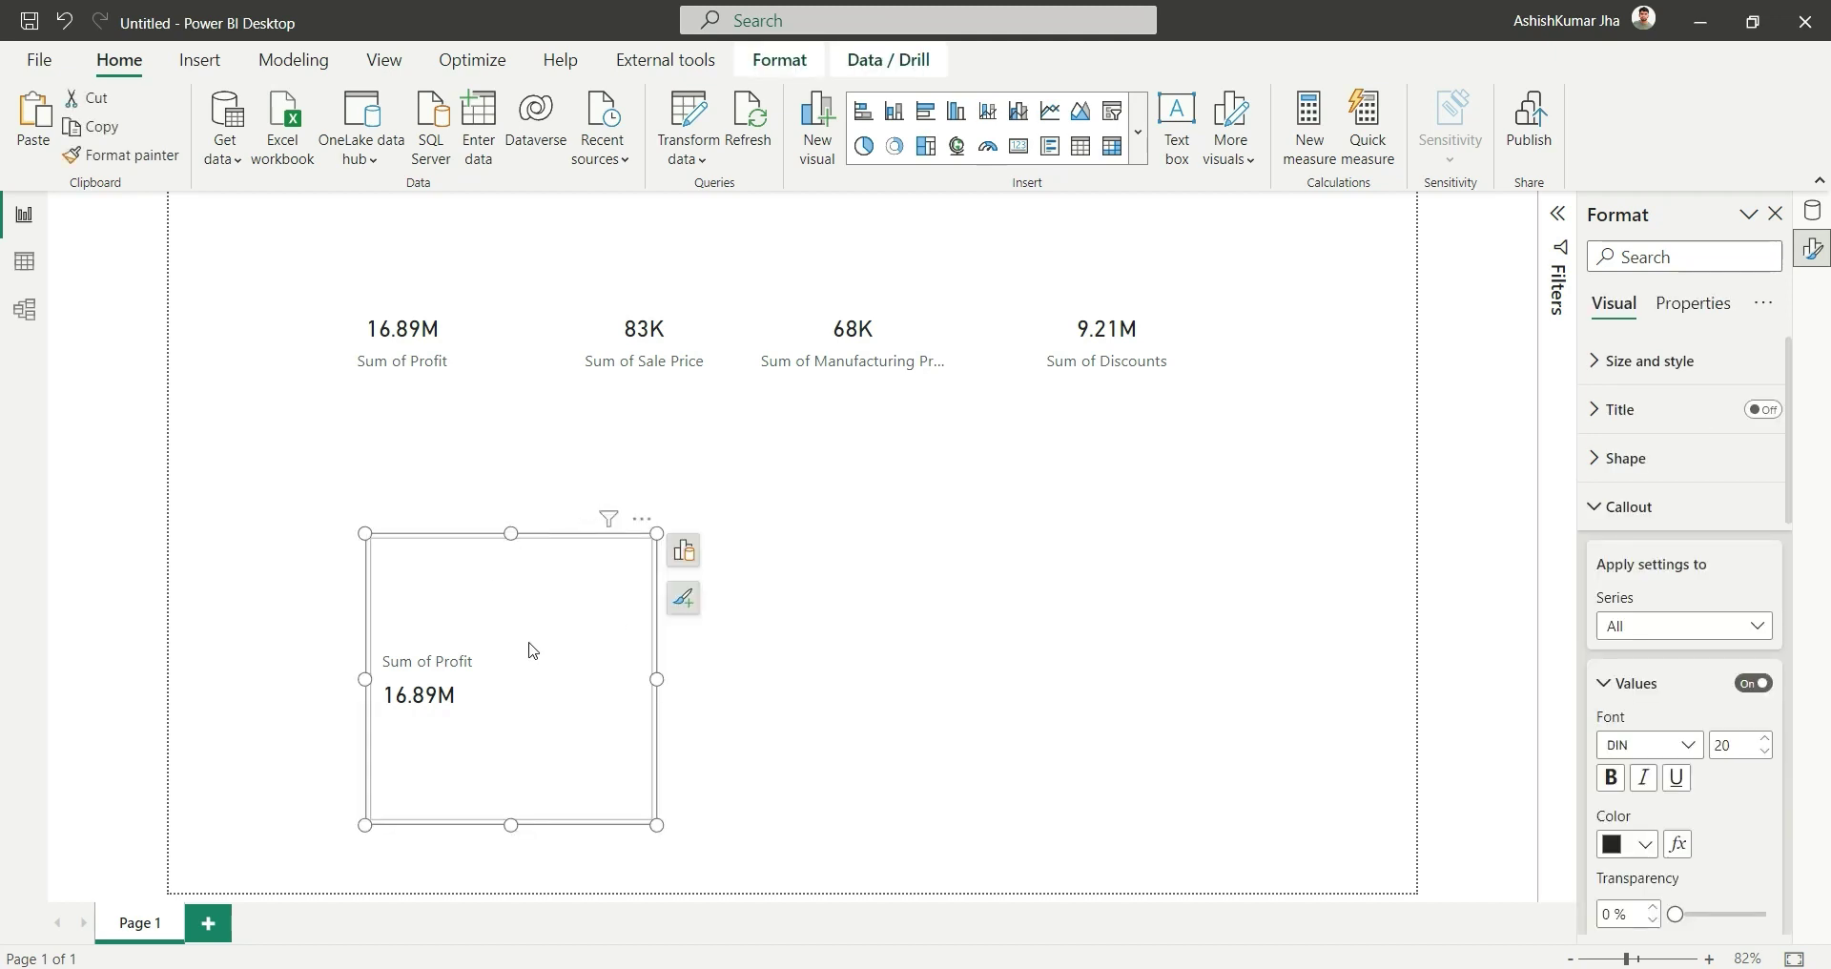
pyautogui.moveTo(532, 651); pyautogui.dragTo(535, 572)
pyautogui.scroll(-10, 1661, 641)
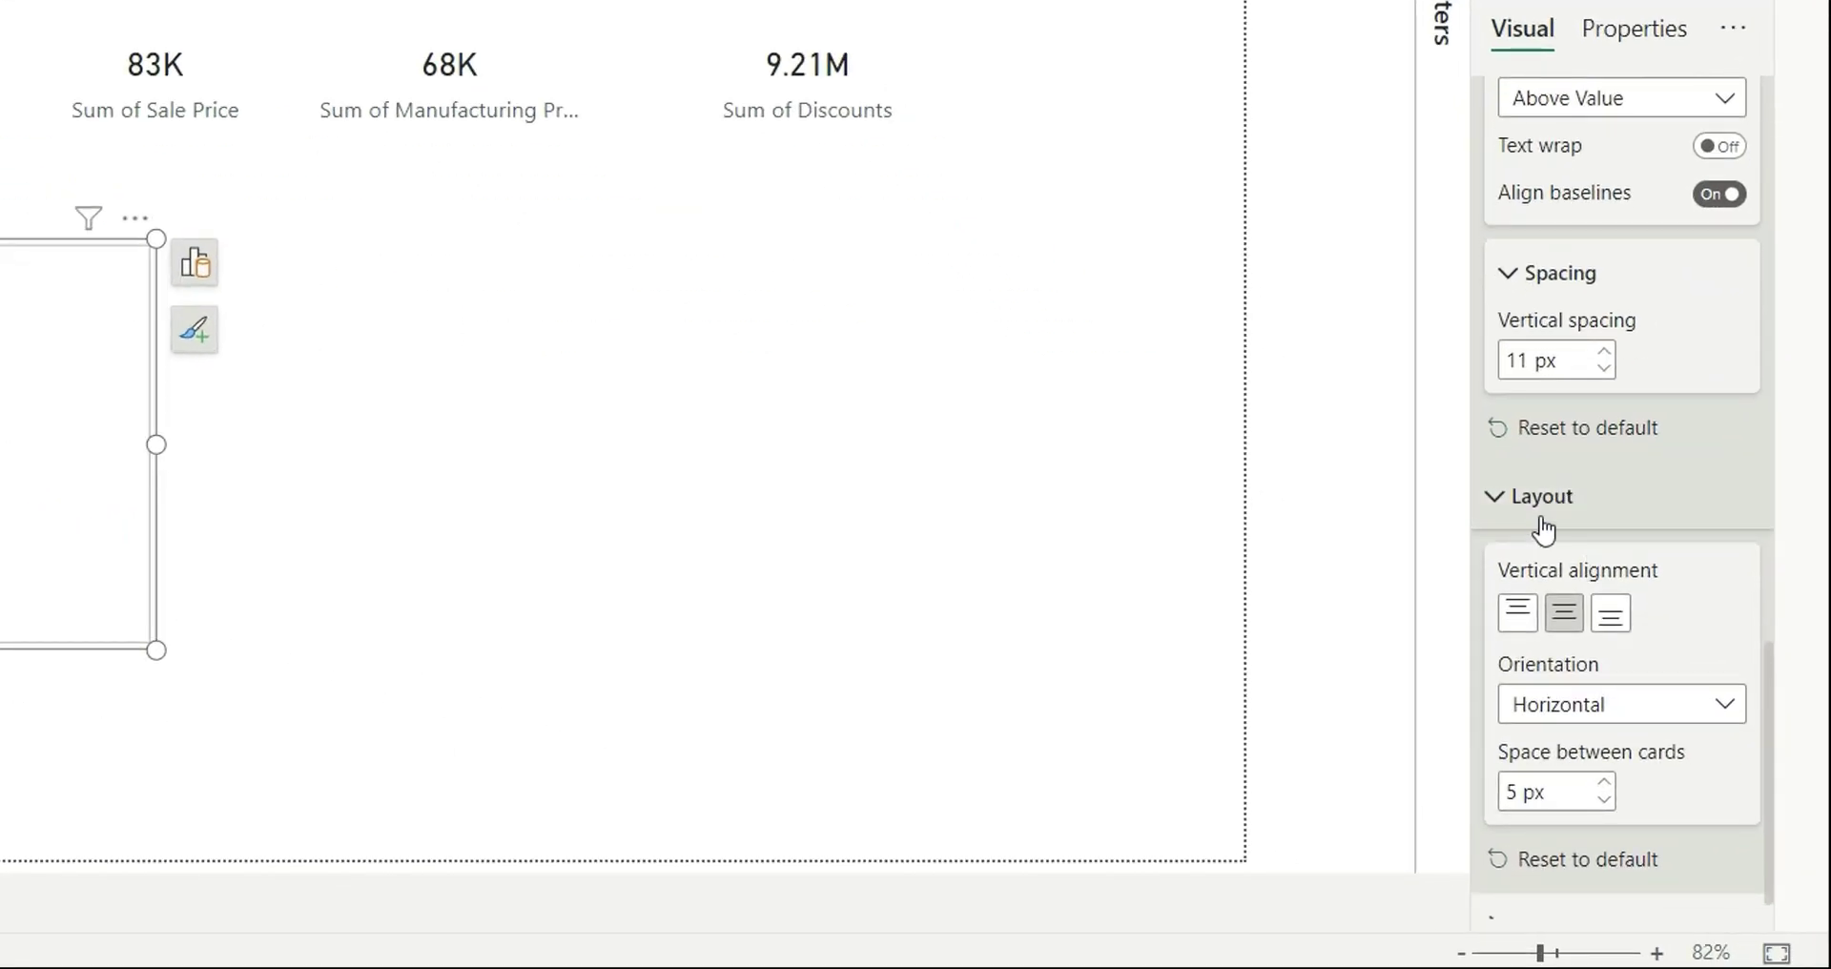
# Step: Set the Card (new) visual's layout orientation to Grid with 1 row and 4 columns
pyautogui.scroll(-1, 1655, 585)
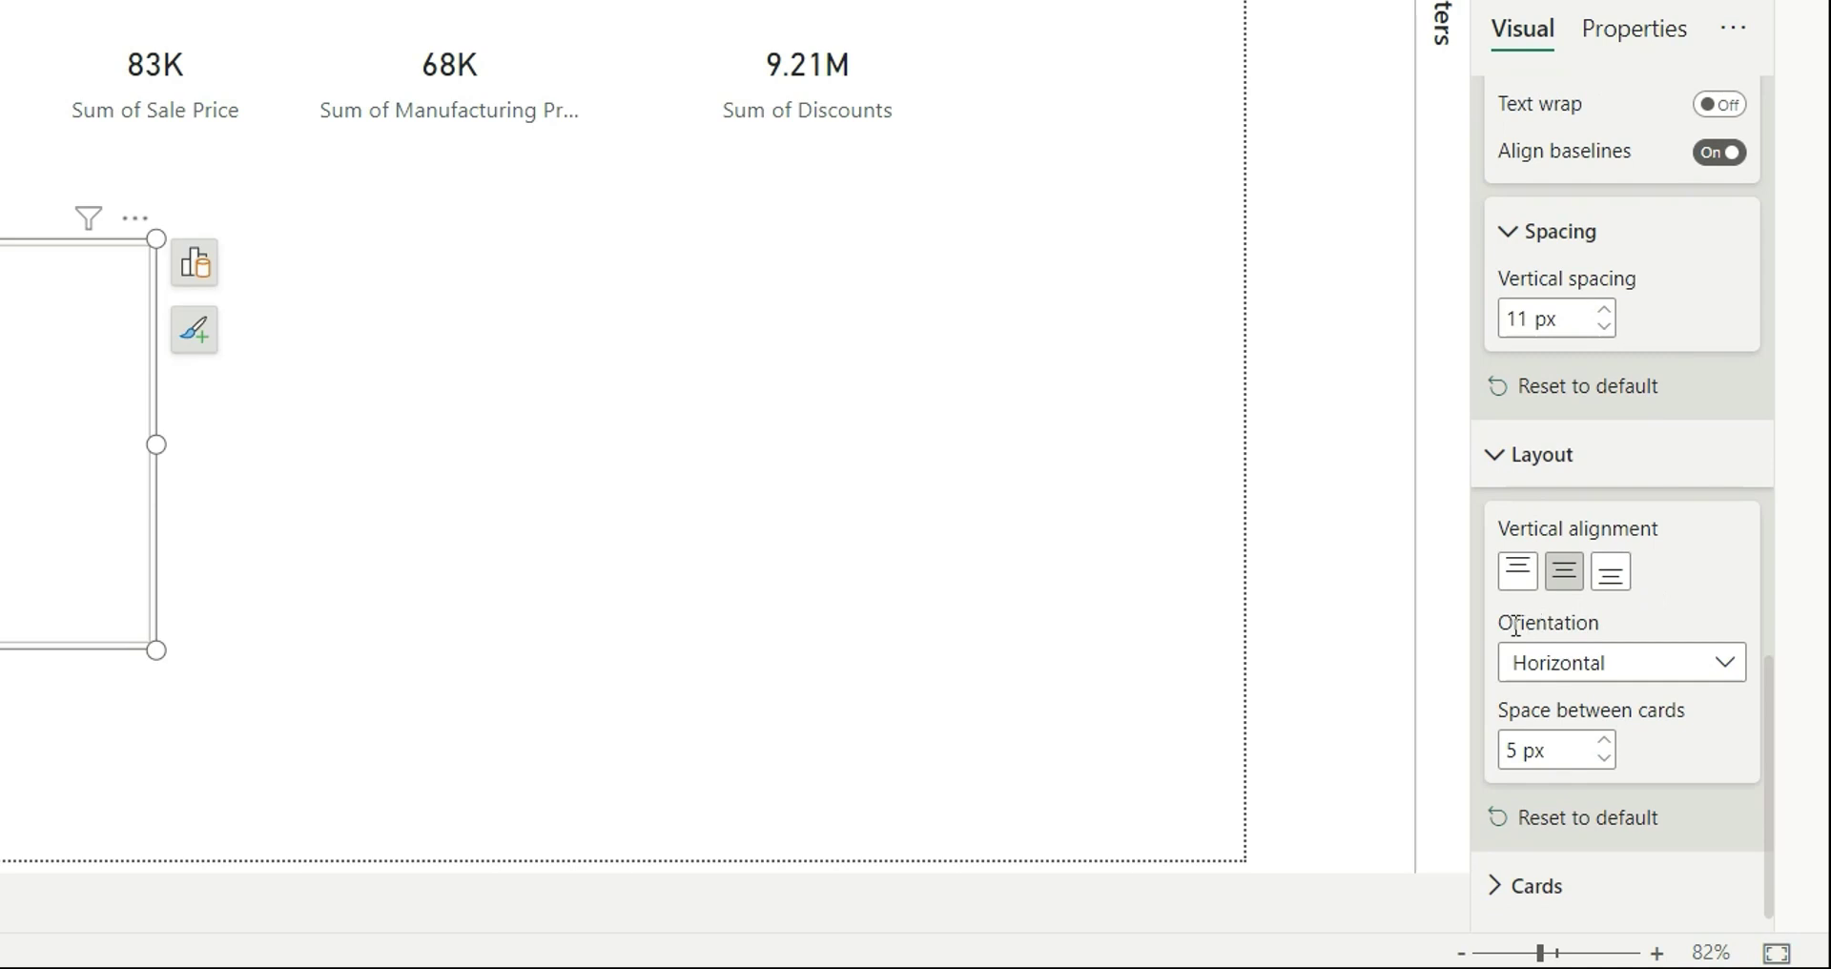
pyautogui.click(1614, 662)
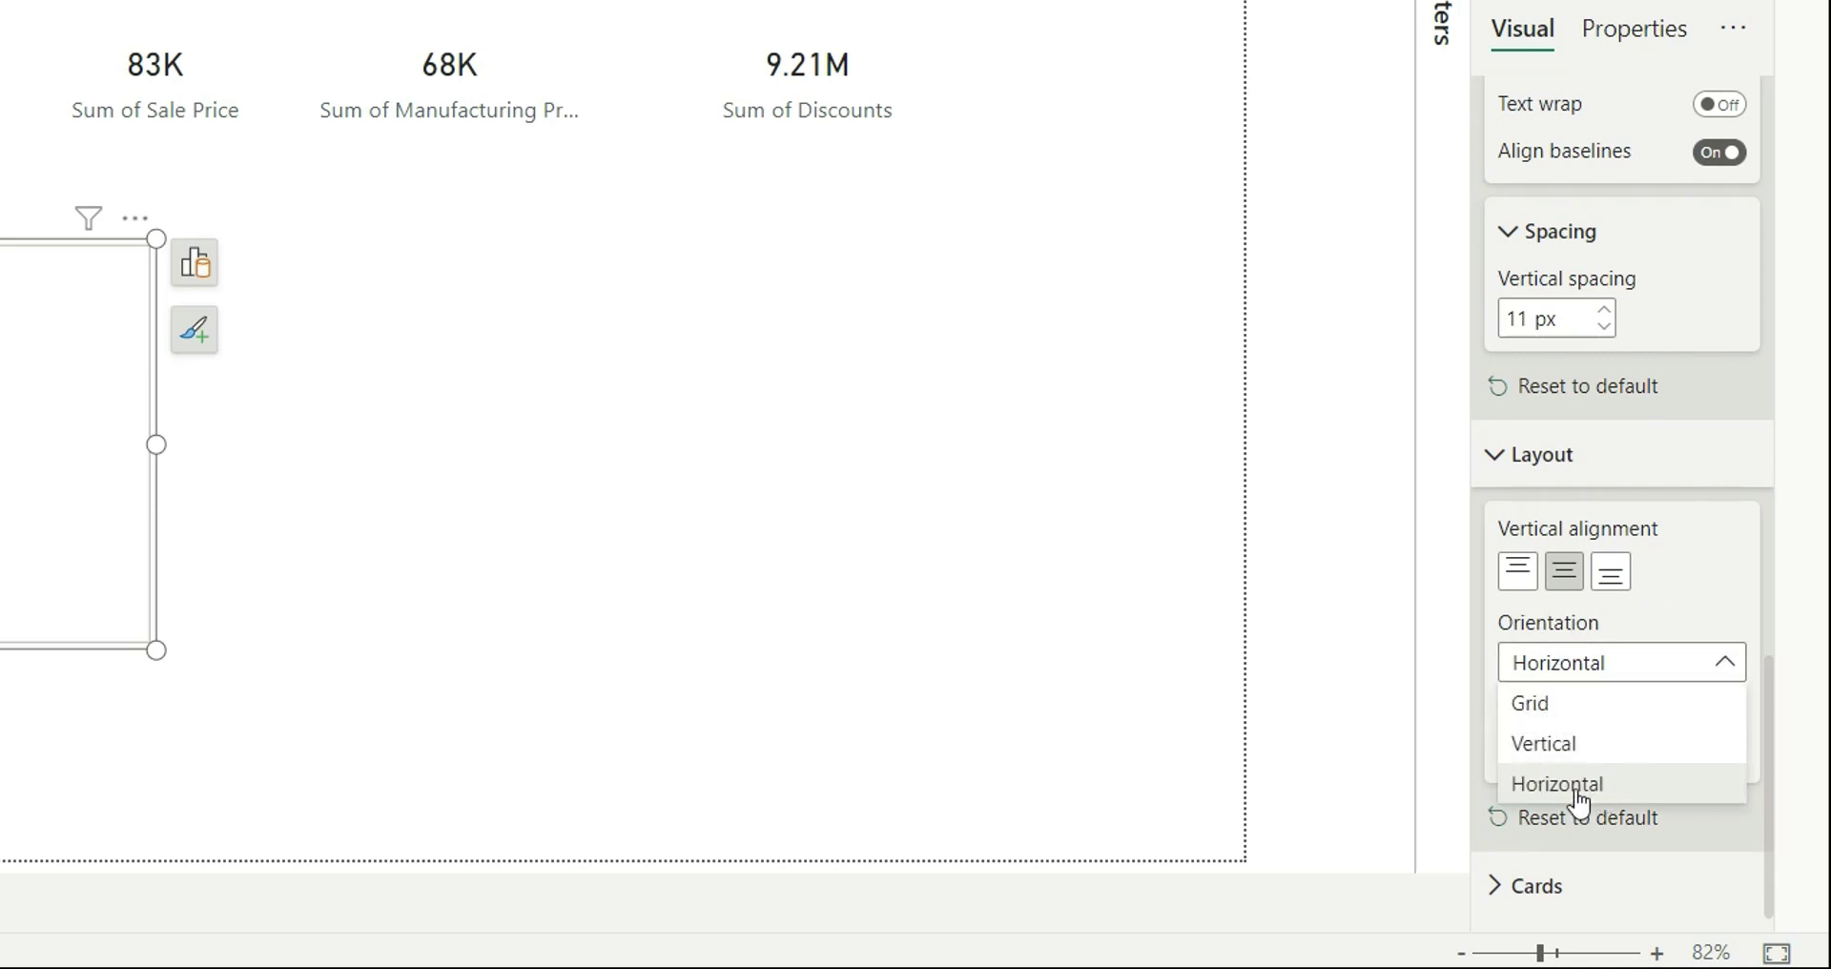
pyautogui.click(1599, 706)
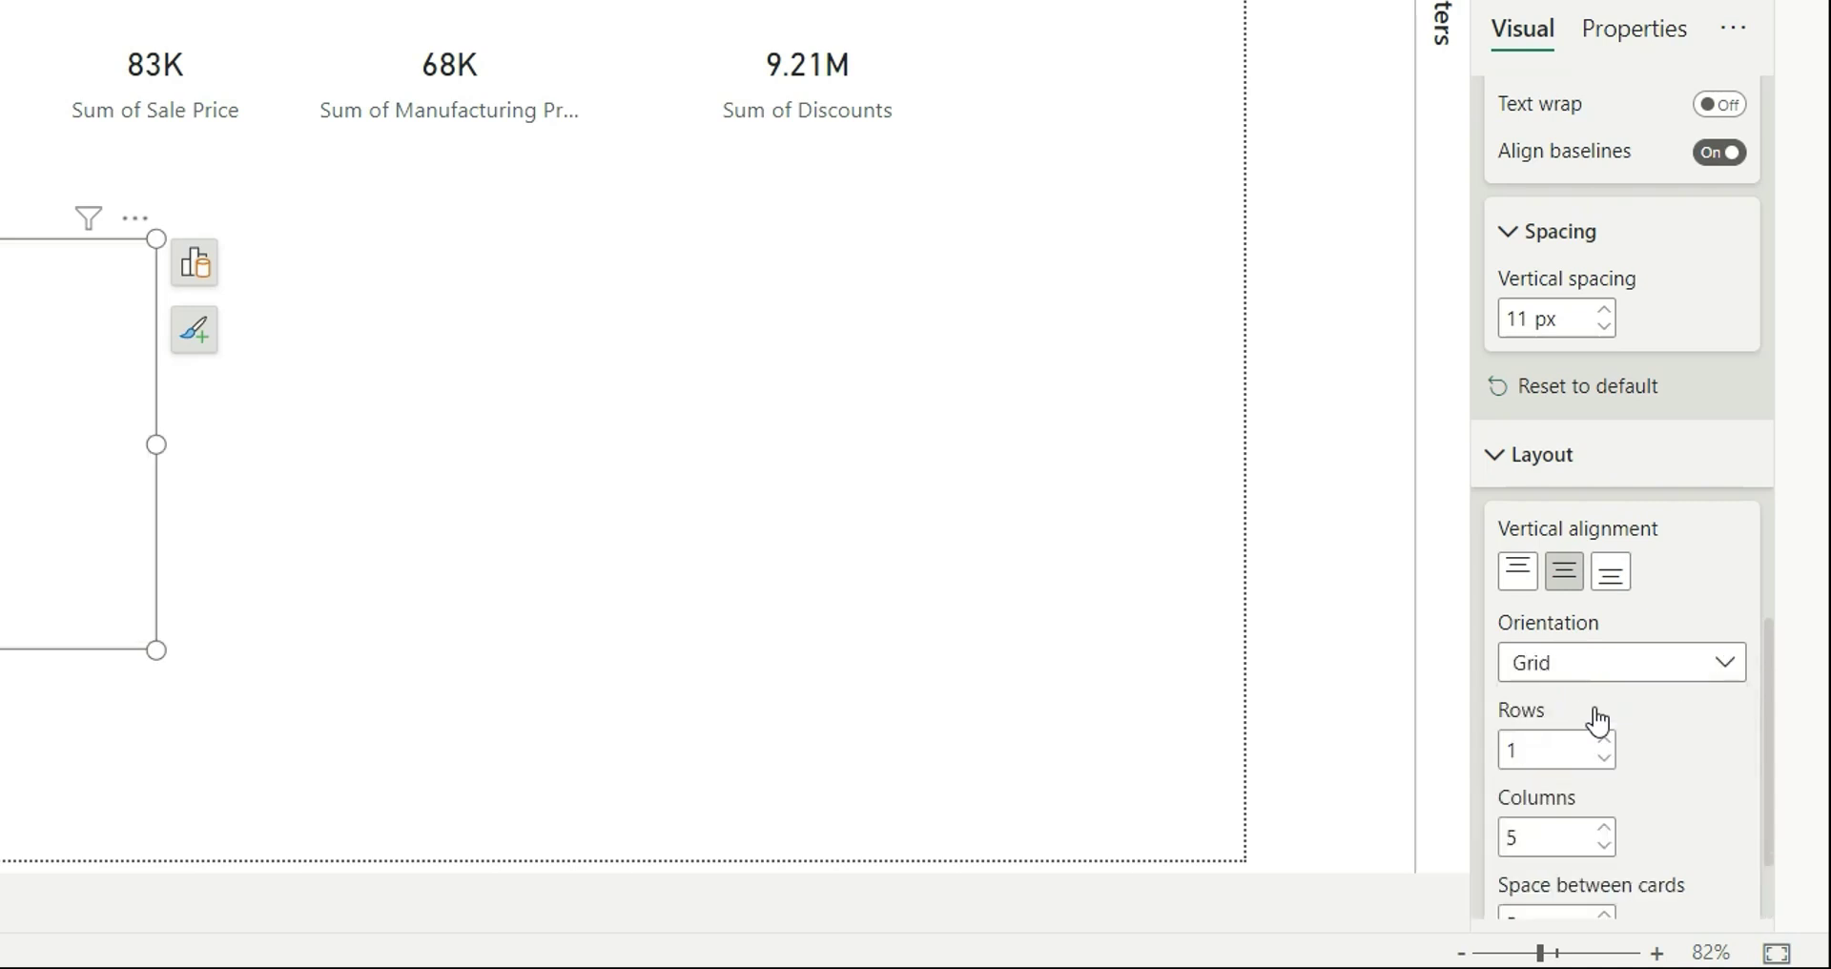
pyautogui.scroll(-2, 1664, 776)
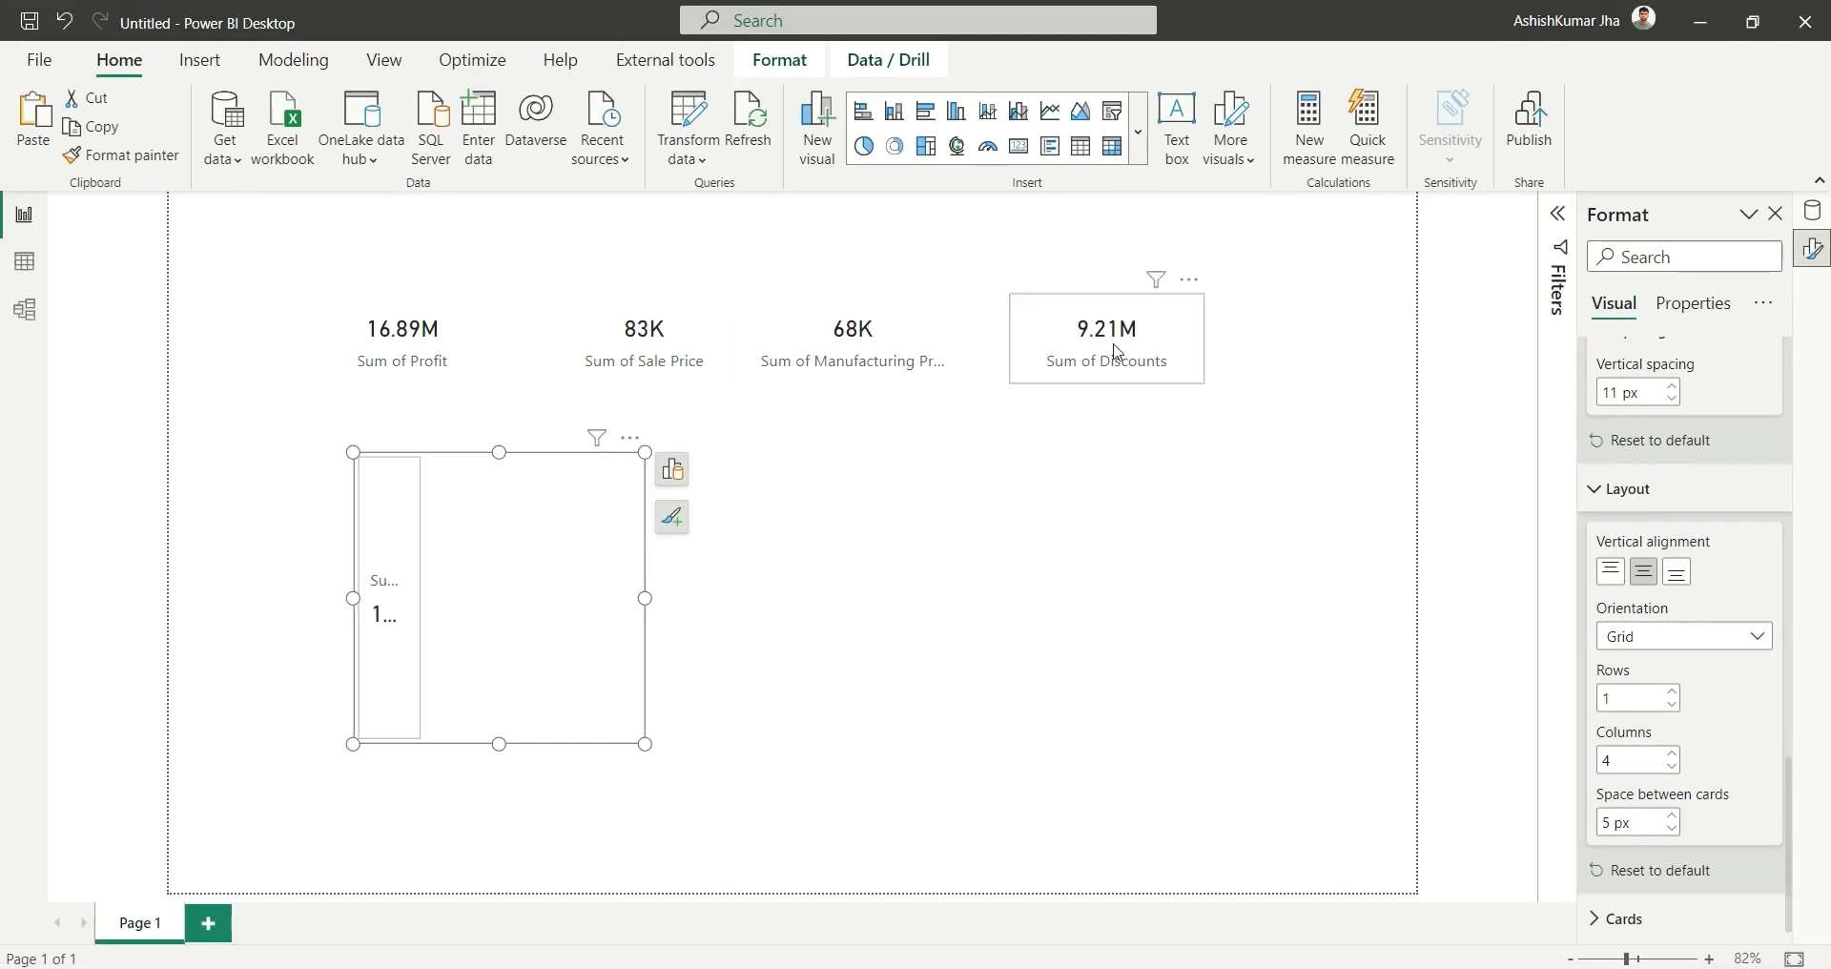
# Step: Add the Sale Price, Manufacturing Price and Discounts fields from the financials table to the Card (new) visual
pyautogui.click(670, 491)
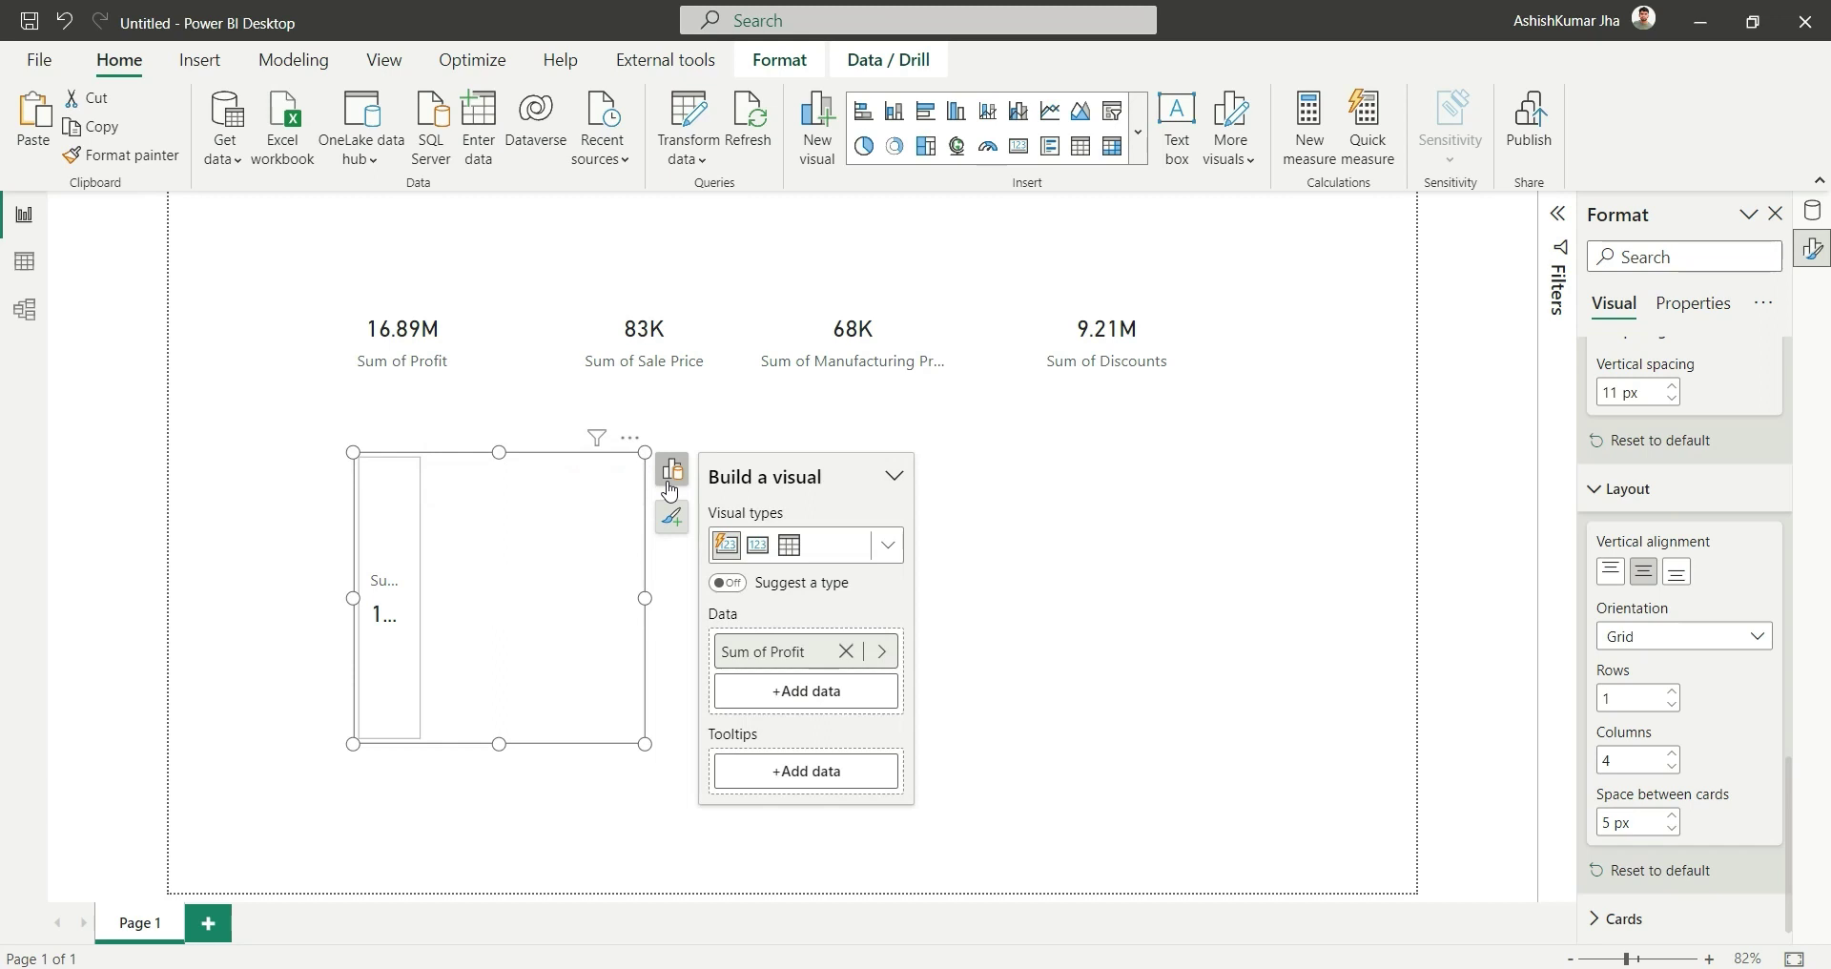
pyautogui.click(802, 696)
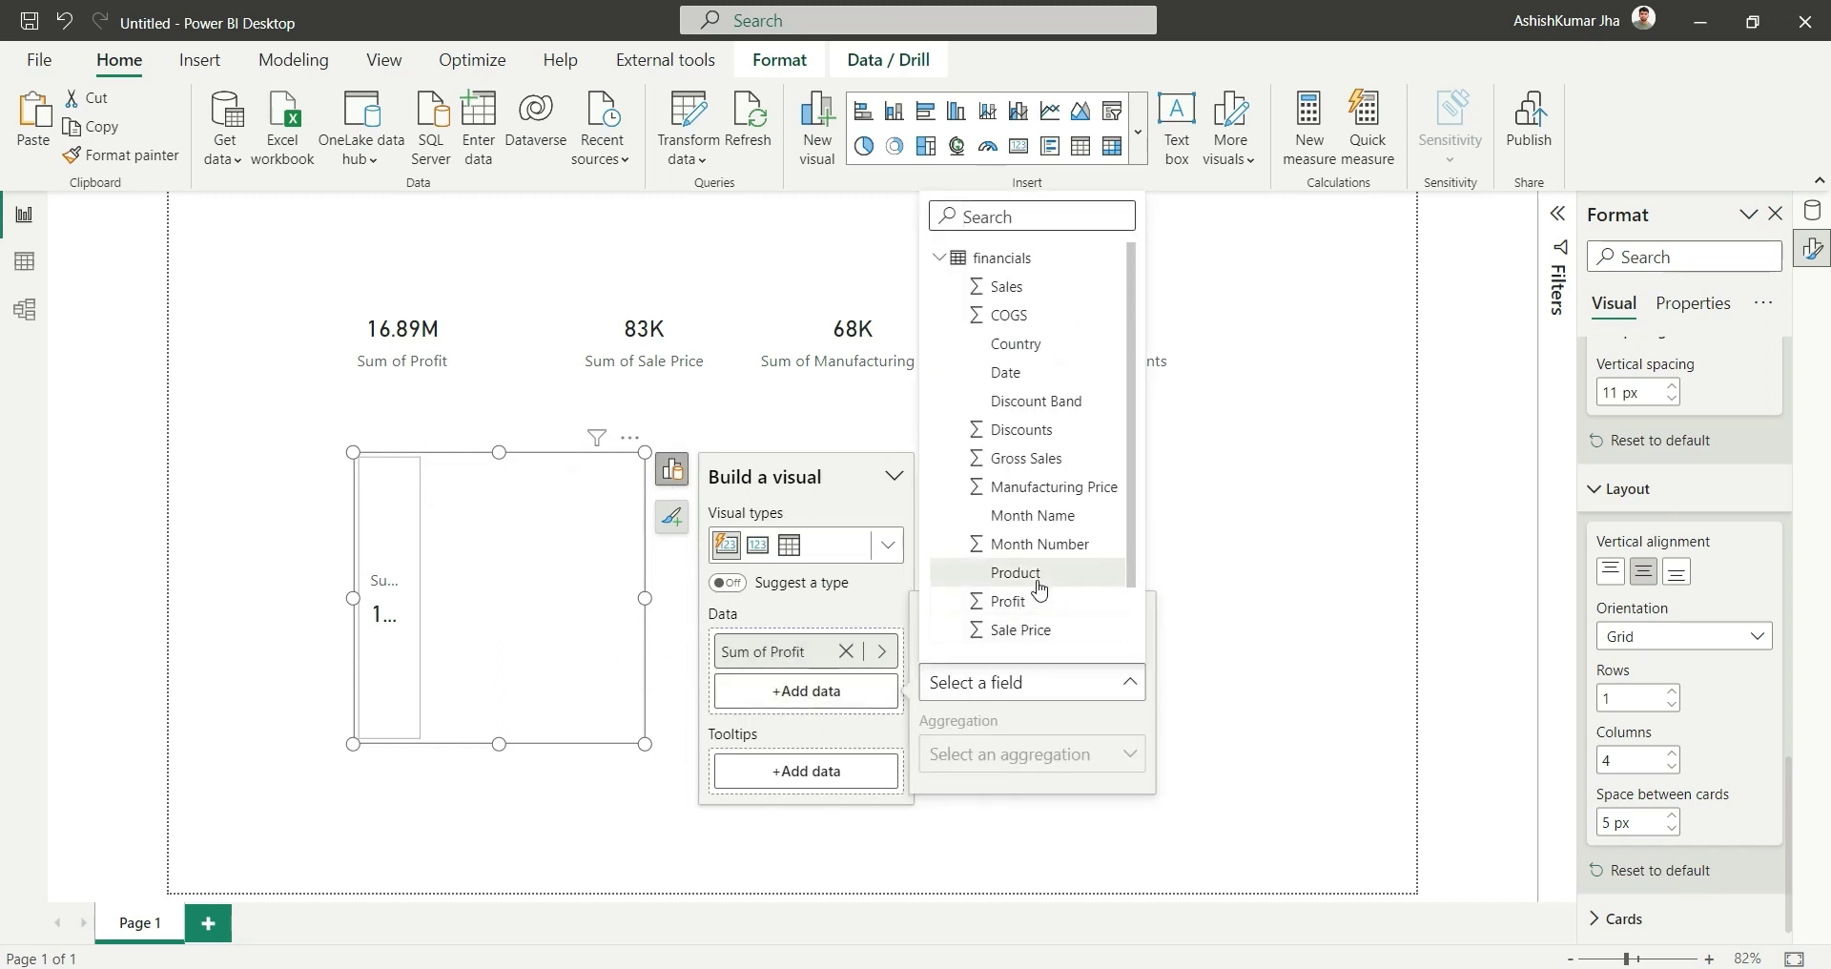
pyautogui.click(1016, 629)
pyautogui.click(817, 734)
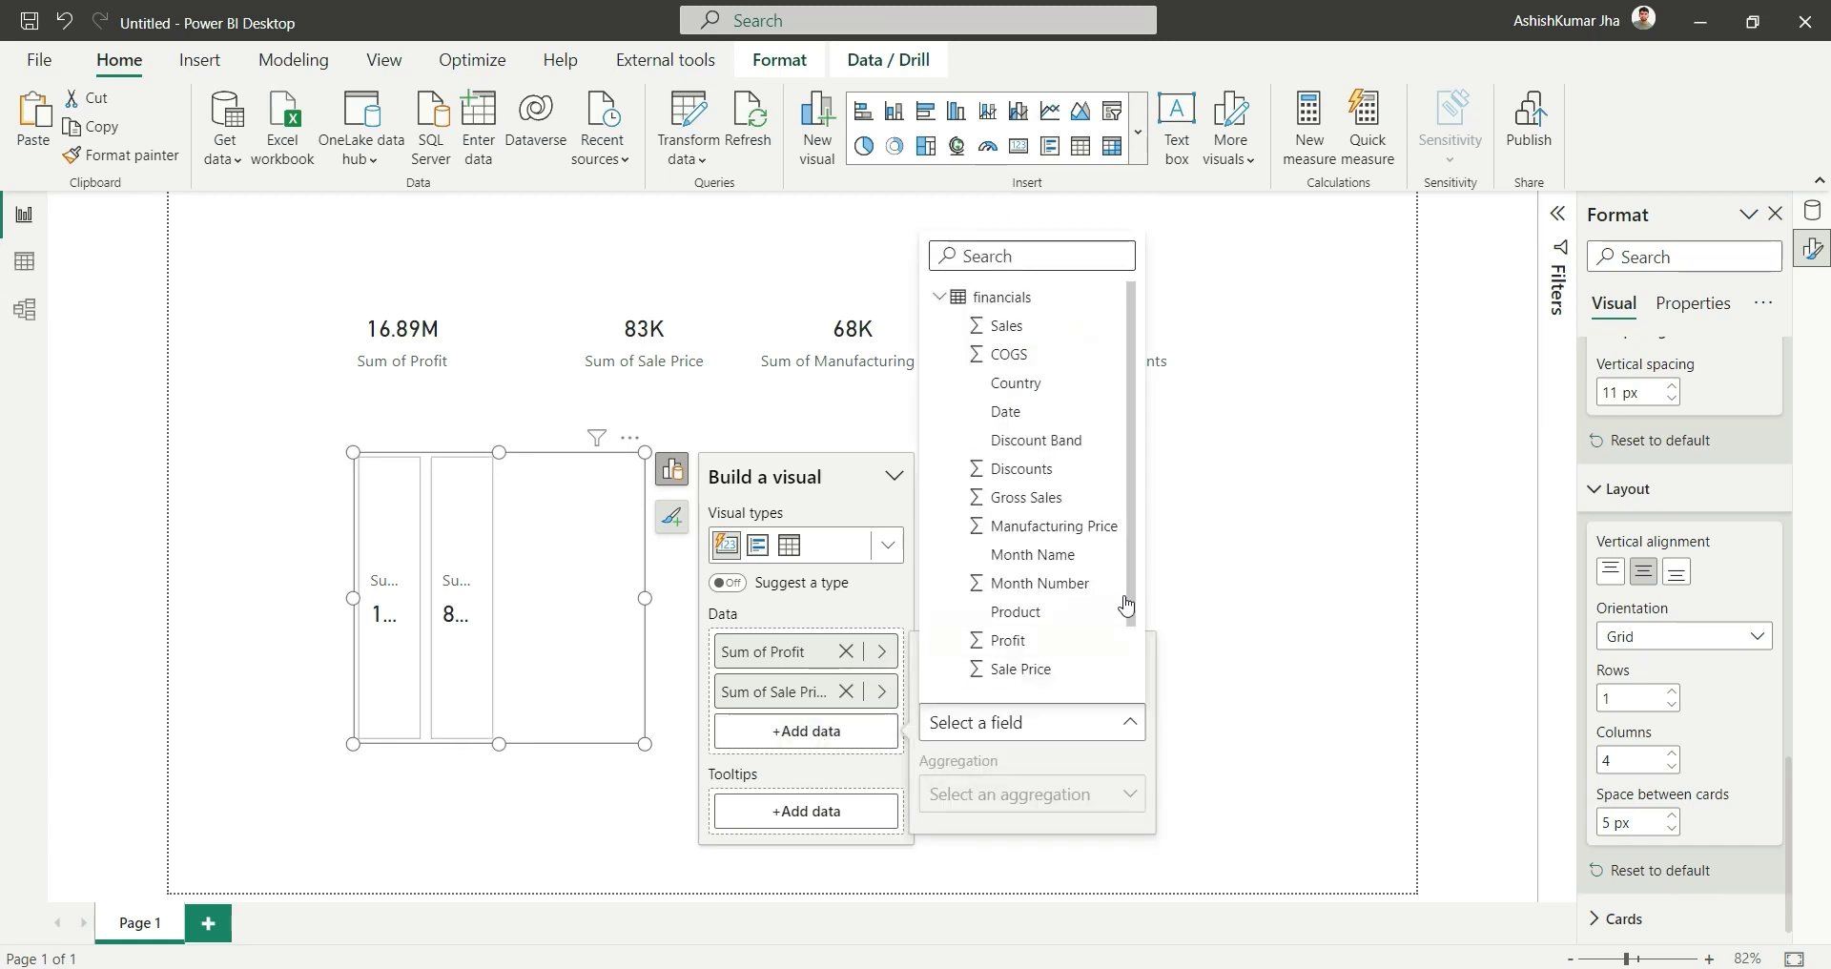
pyautogui.click(1065, 527)
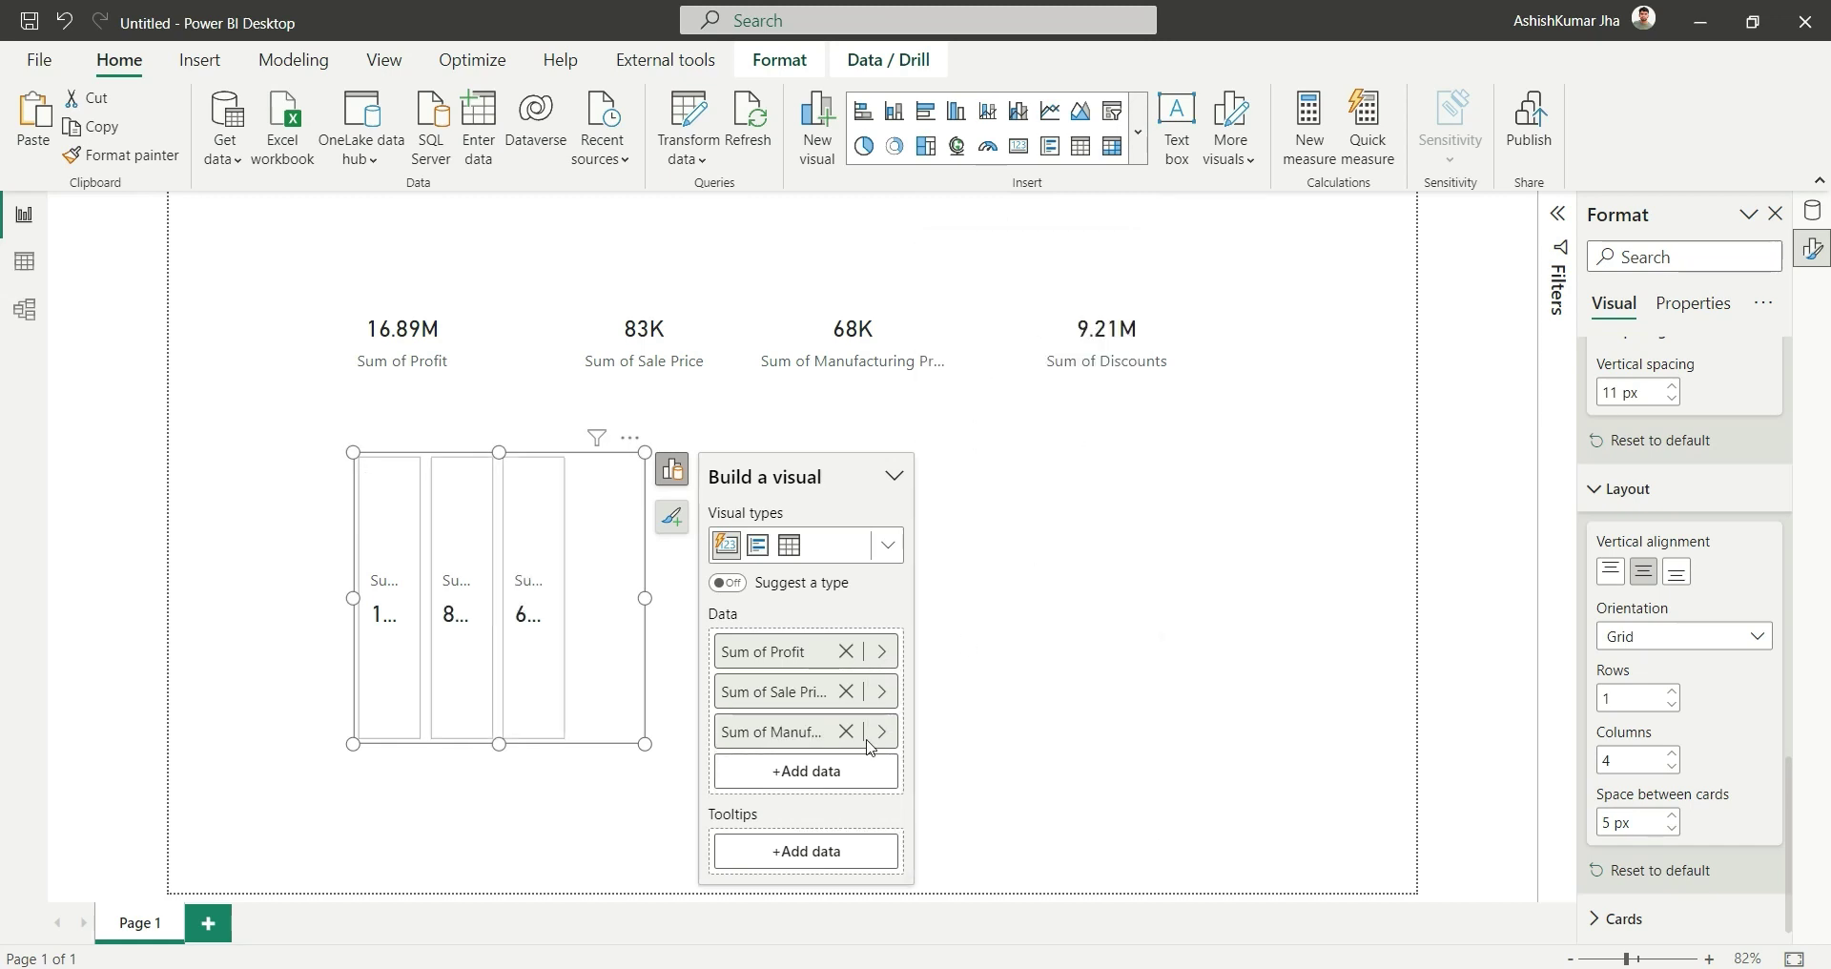
pyautogui.click(830, 771)
pyautogui.click(1030, 508)
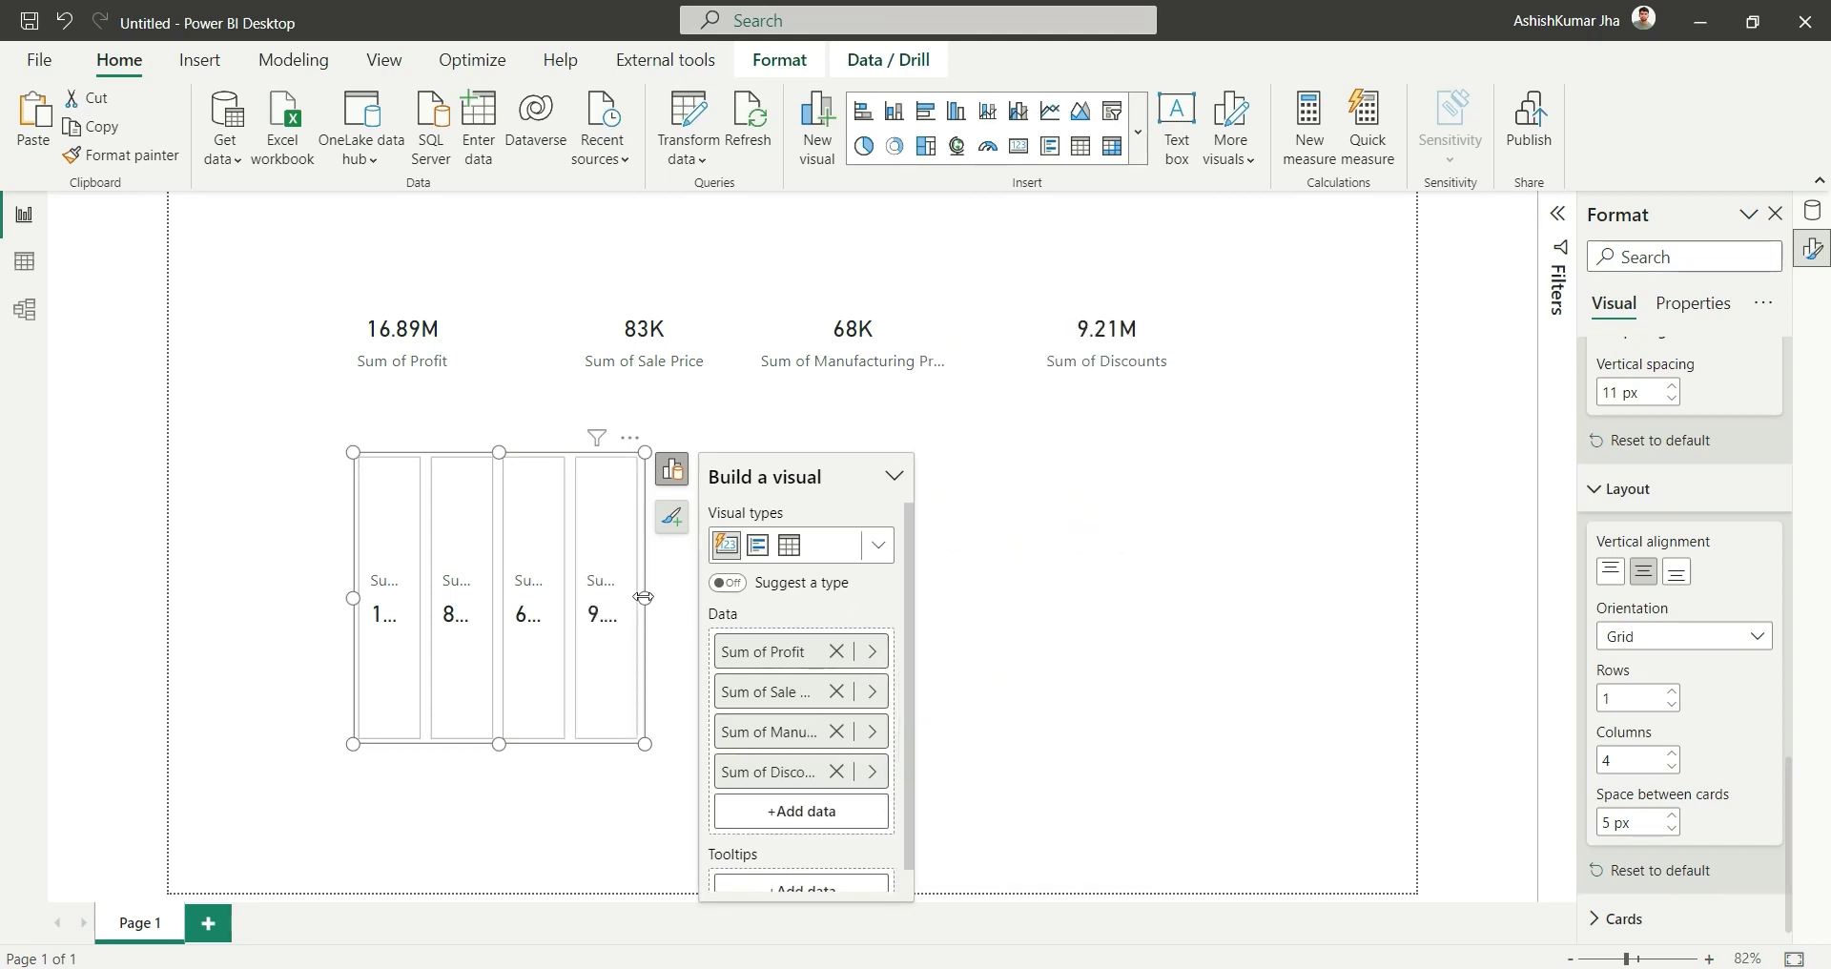
# Step: Widen the Card (new) visual to span the row of classic cards and reduce its height to fit one row of cards
pyautogui.moveTo(644, 597); pyautogui.dragTo(1239, 519)
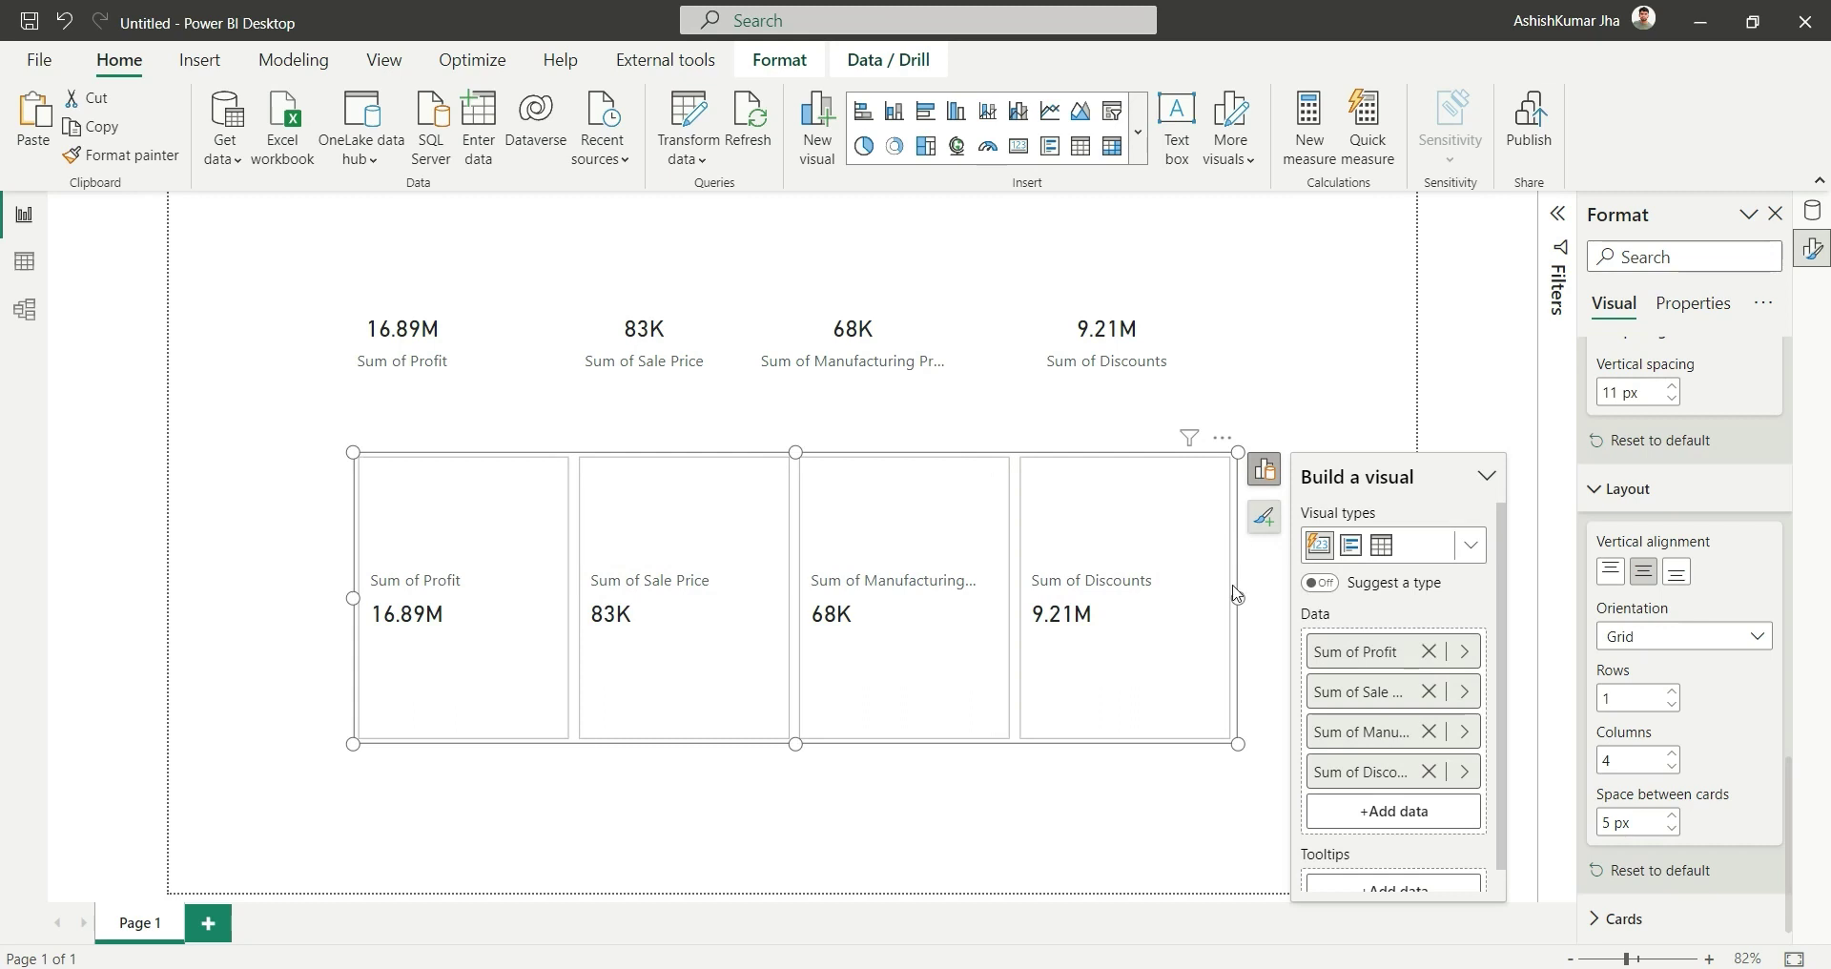
pyautogui.moveTo(1237, 598); pyautogui.dragTo(1297, 598)
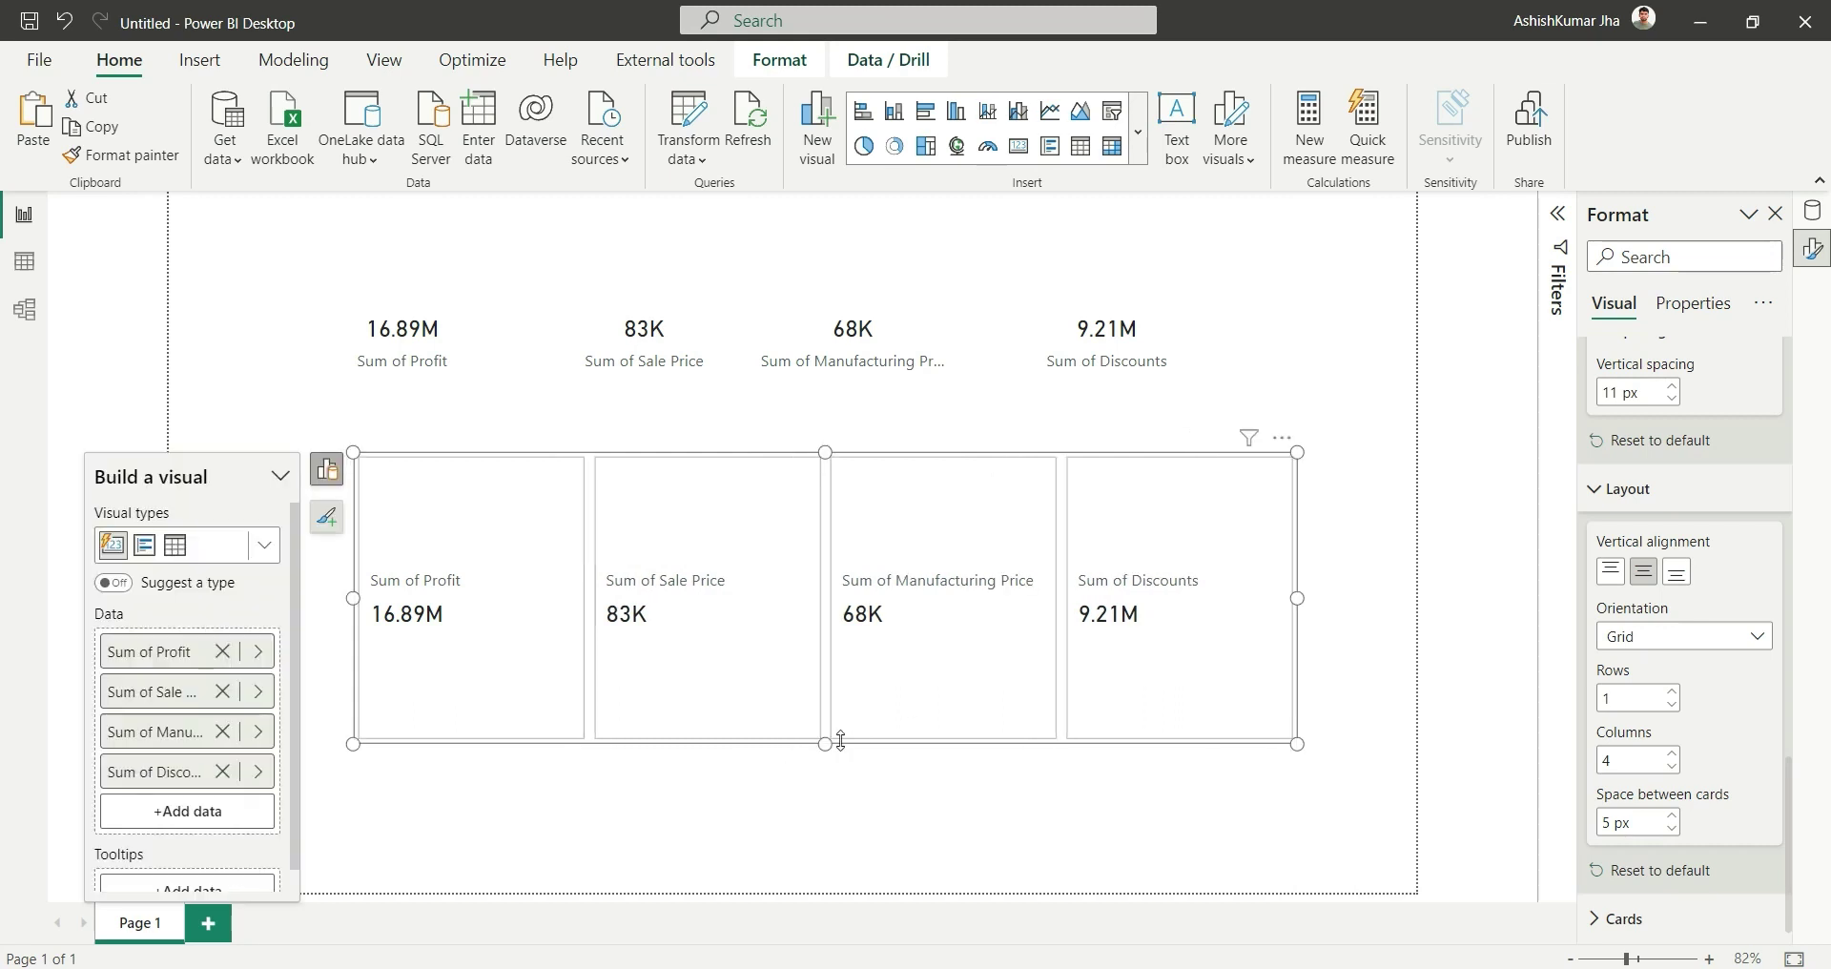
pyautogui.moveTo(835, 745); pyautogui.dragTo(829, 556)
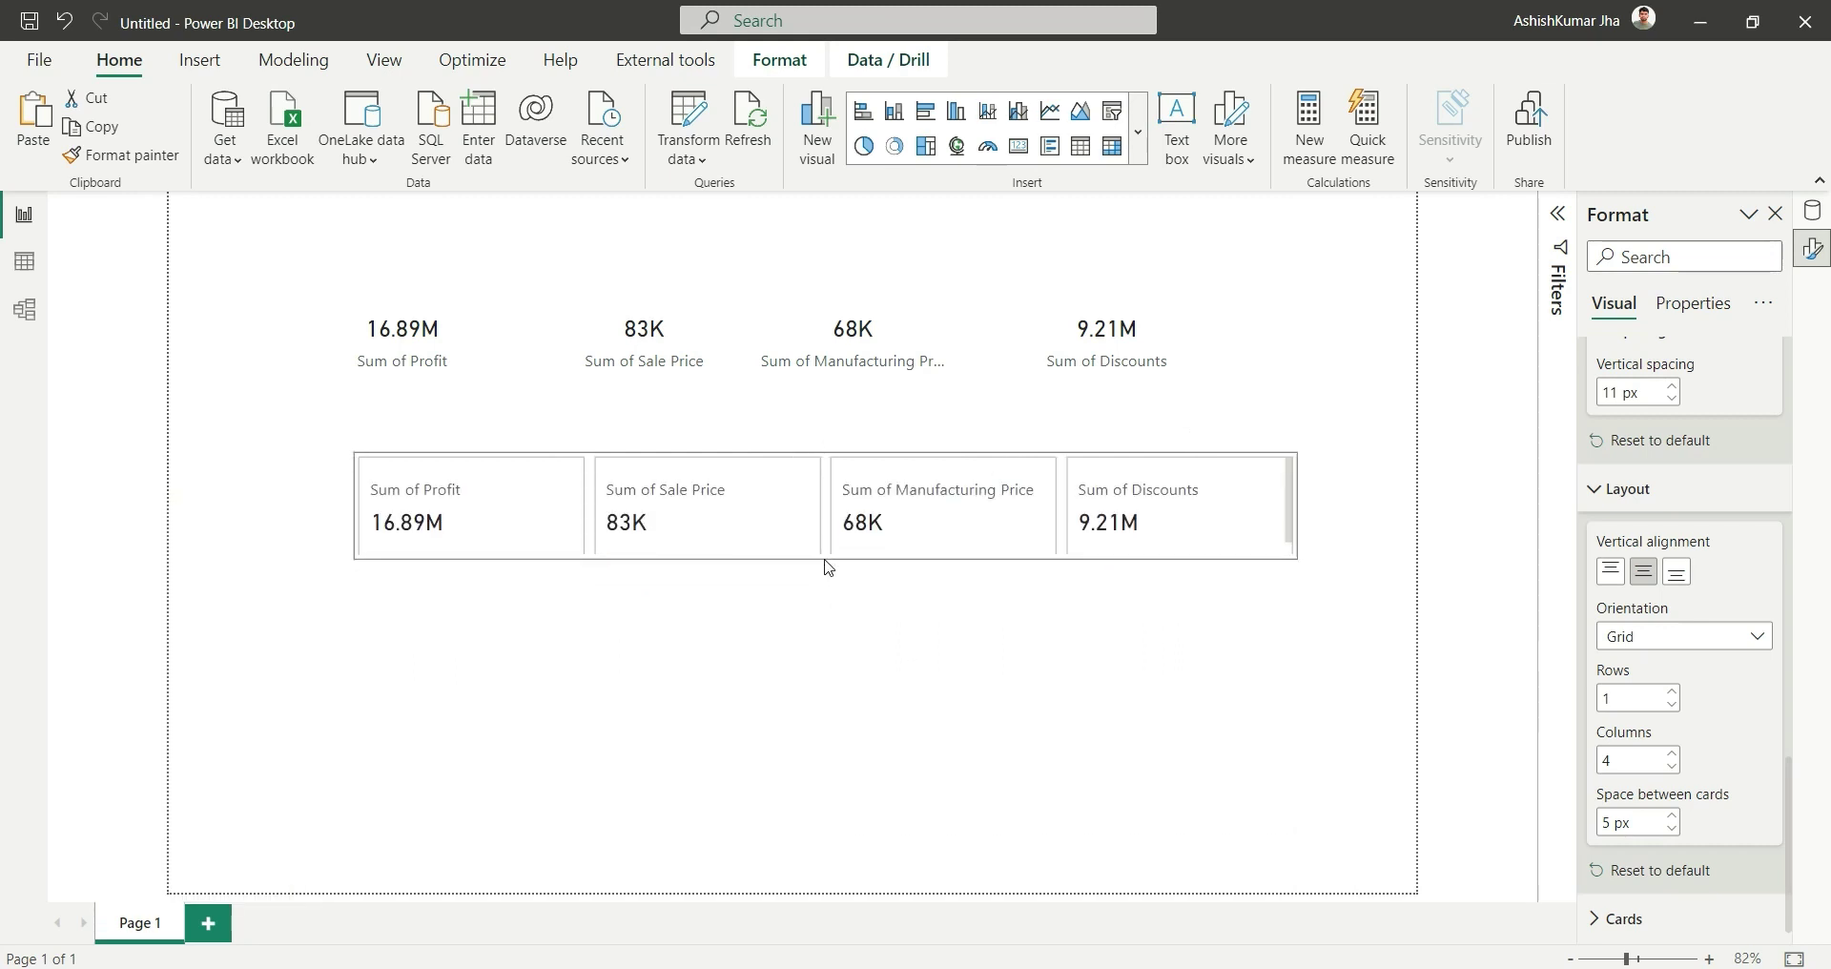
pyautogui.click(808, 613)
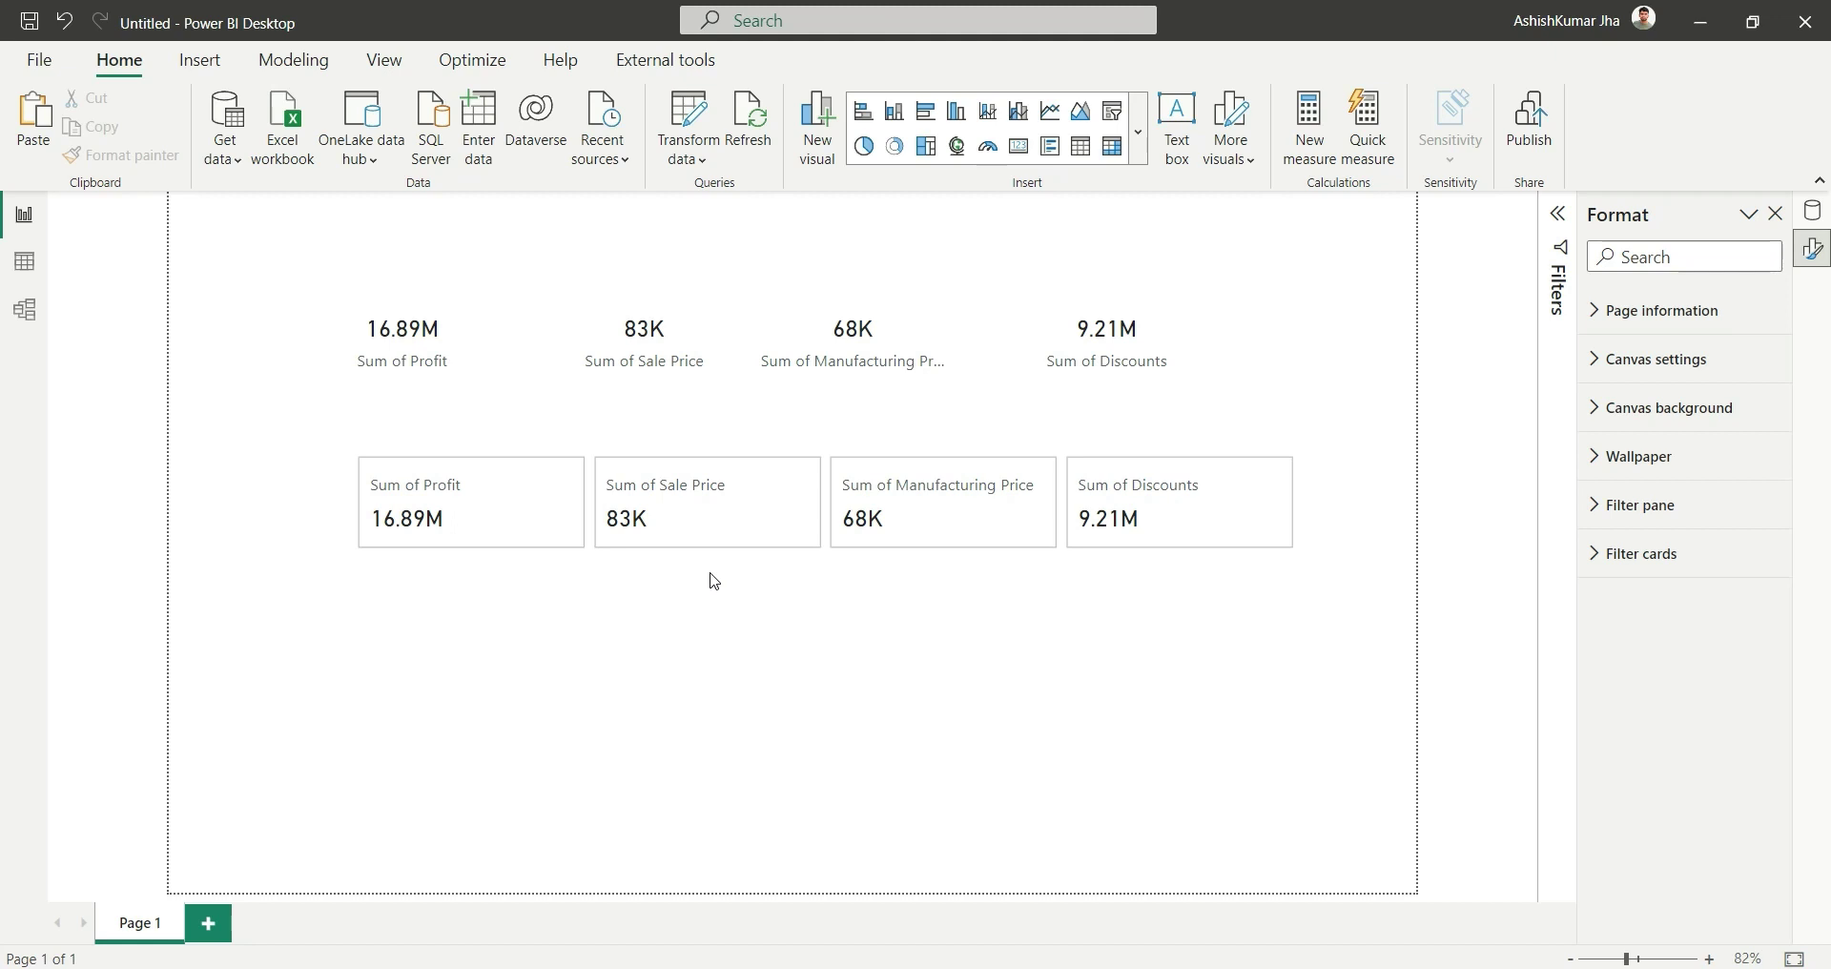
# Step: Set the Card (new) visual's grid layout to 2 rows and increase its height to make room for the second row
pyautogui.click(588, 561)
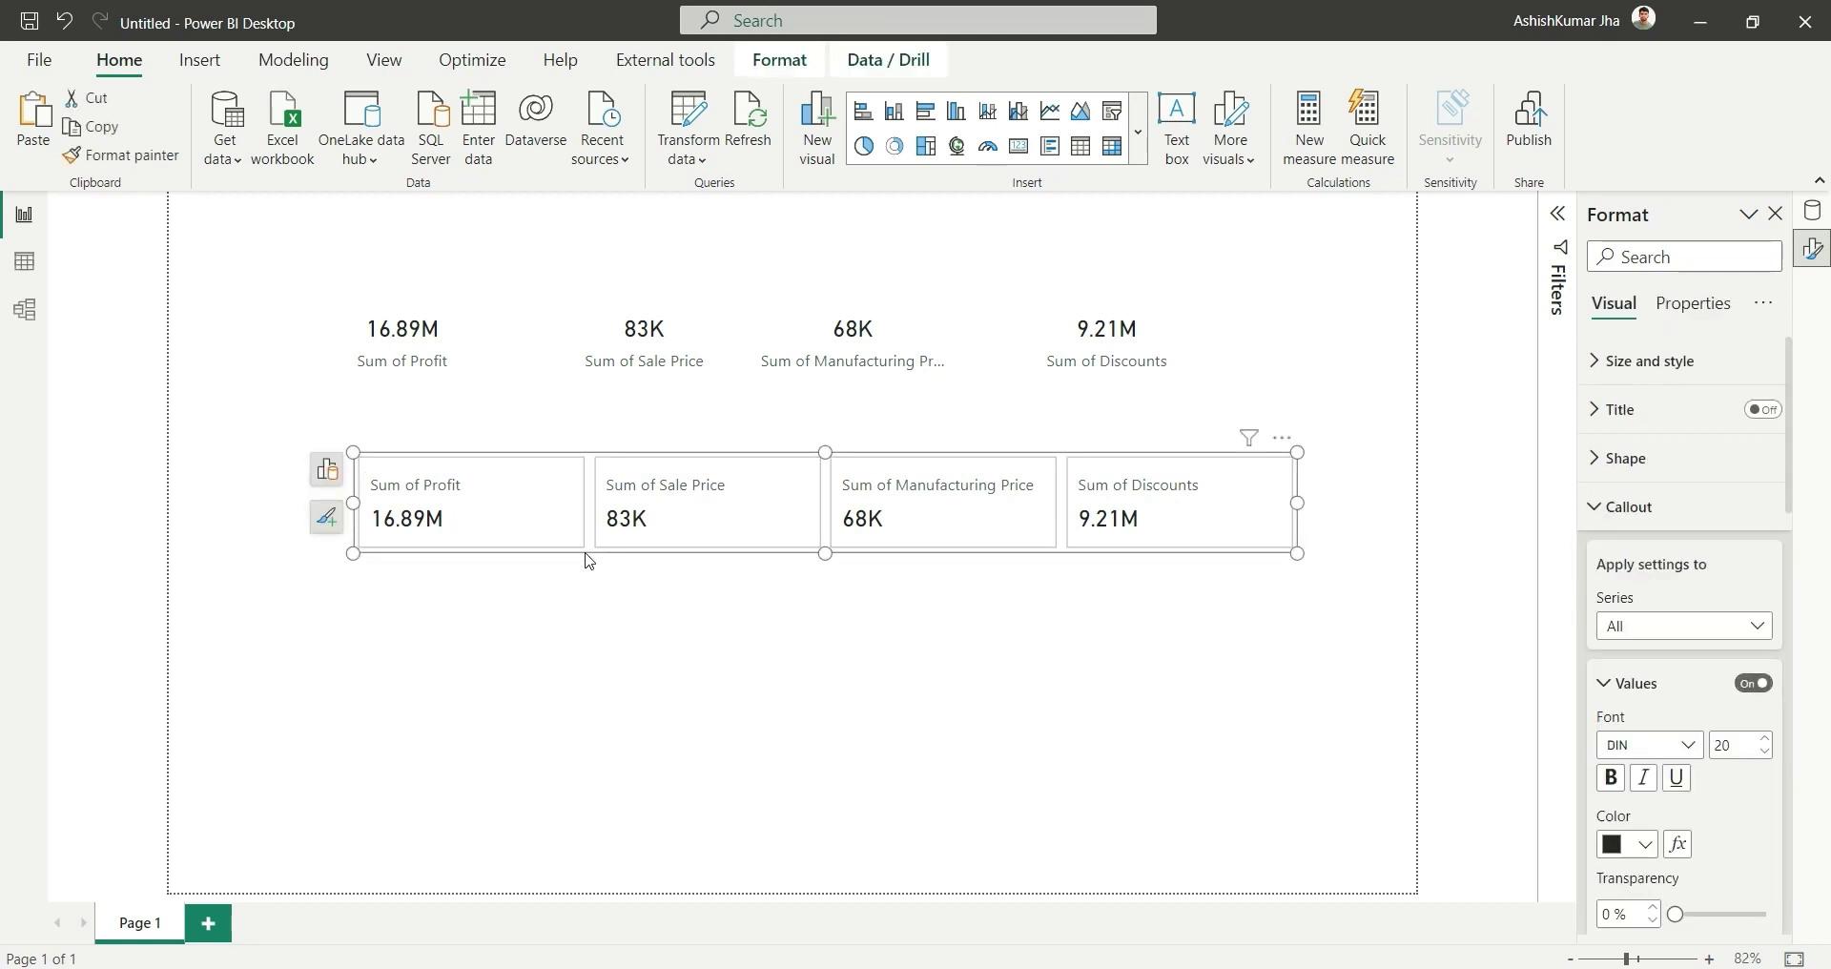
pyautogui.scroll(-6, 1686, 715)
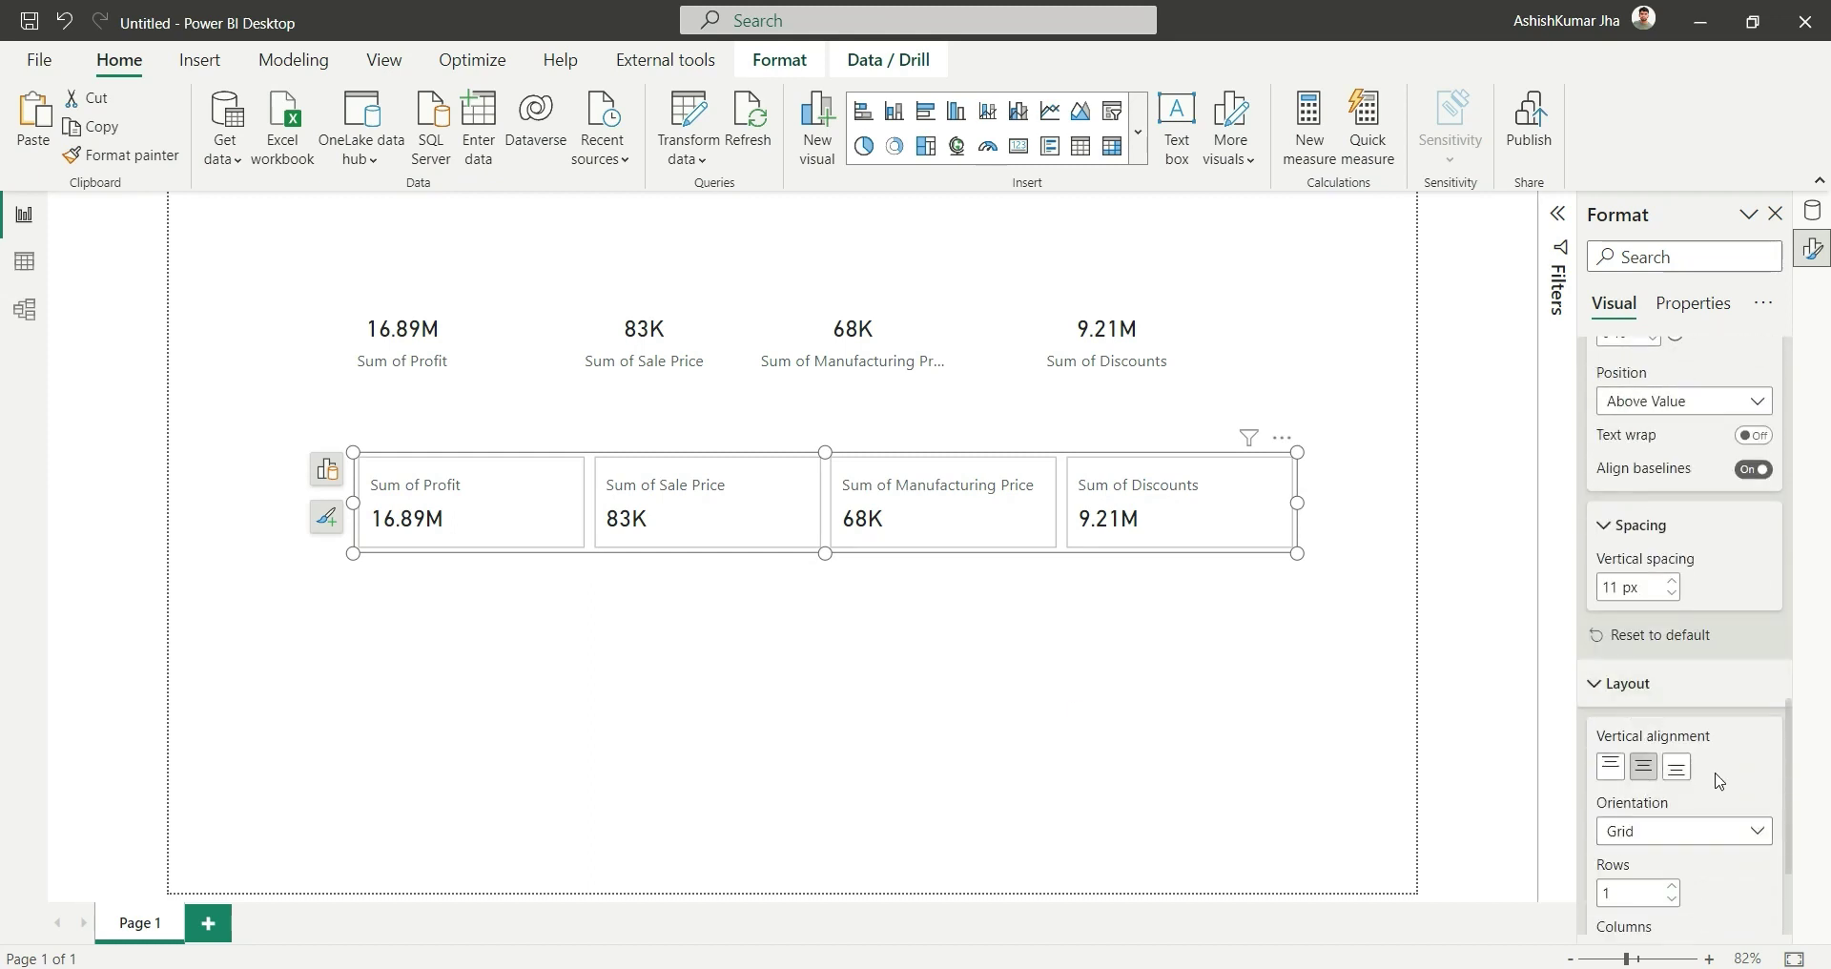
pyautogui.scroll(-2, 1716, 780)
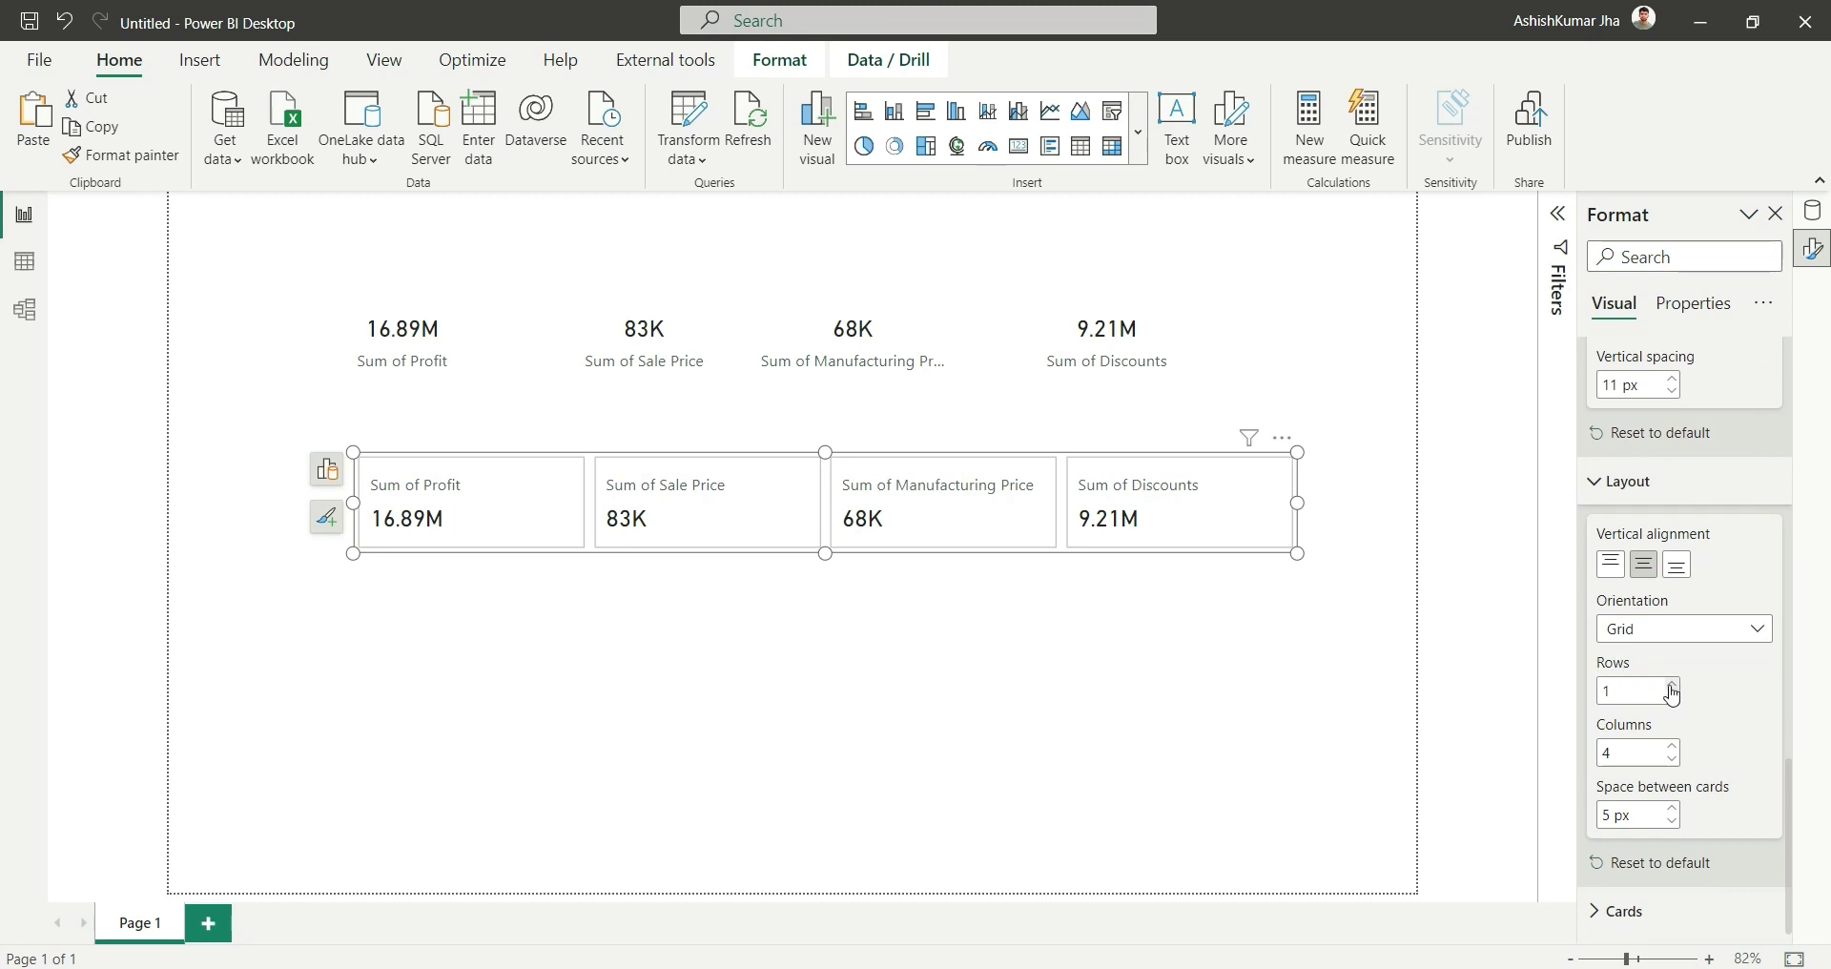
pyautogui.click(1670, 690)
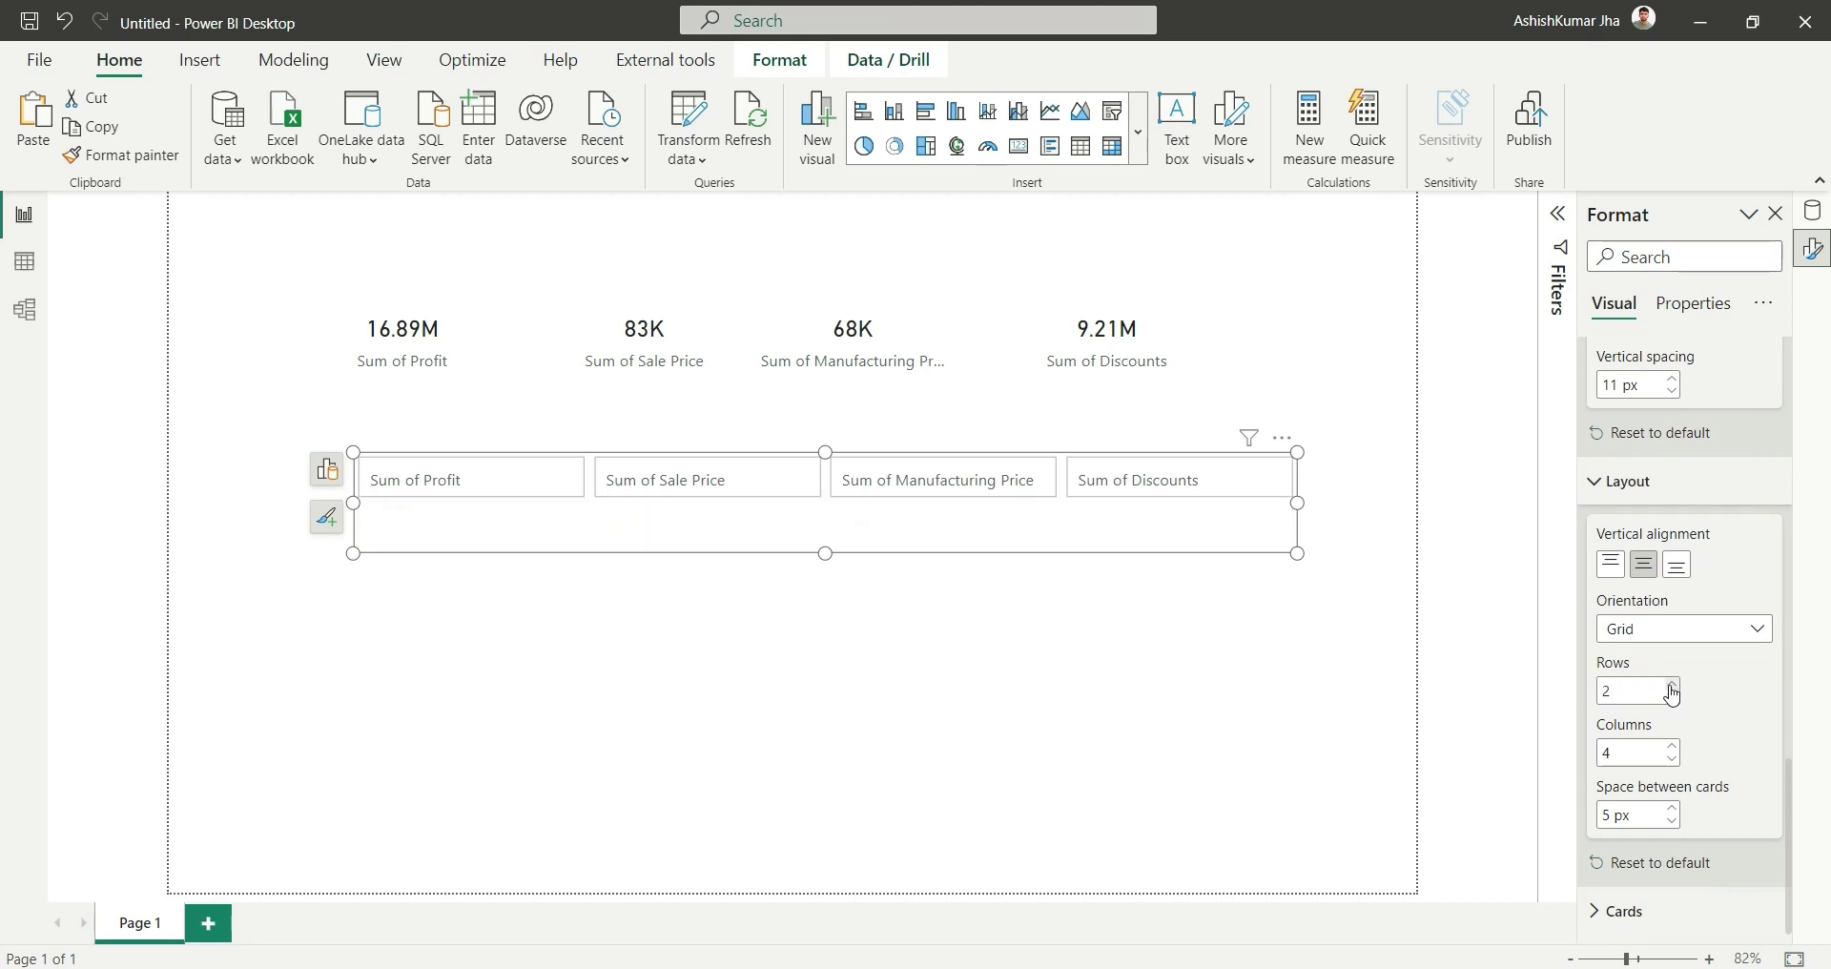
pyautogui.moveTo(825, 553); pyautogui.dragTo(833, 671)
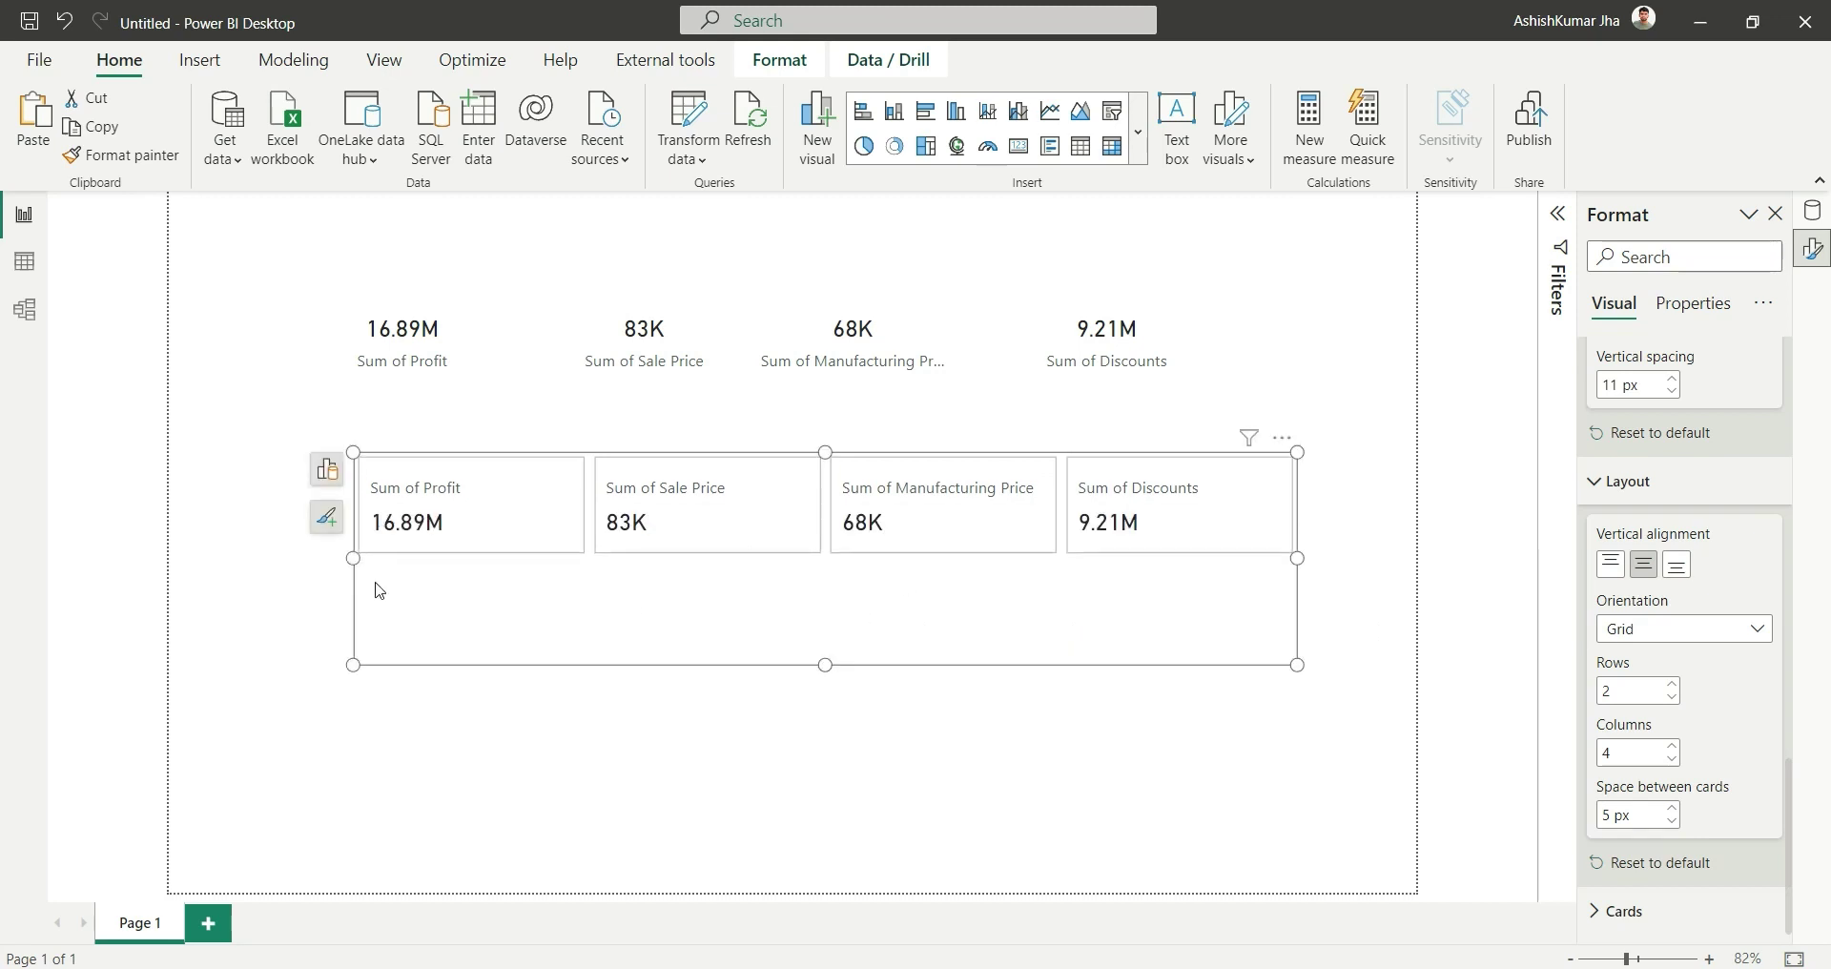
# Step: Add the Gross Sales field to the Card (new) visual as a fifth card and deselect the visual
pyautogui.click(325, 470)
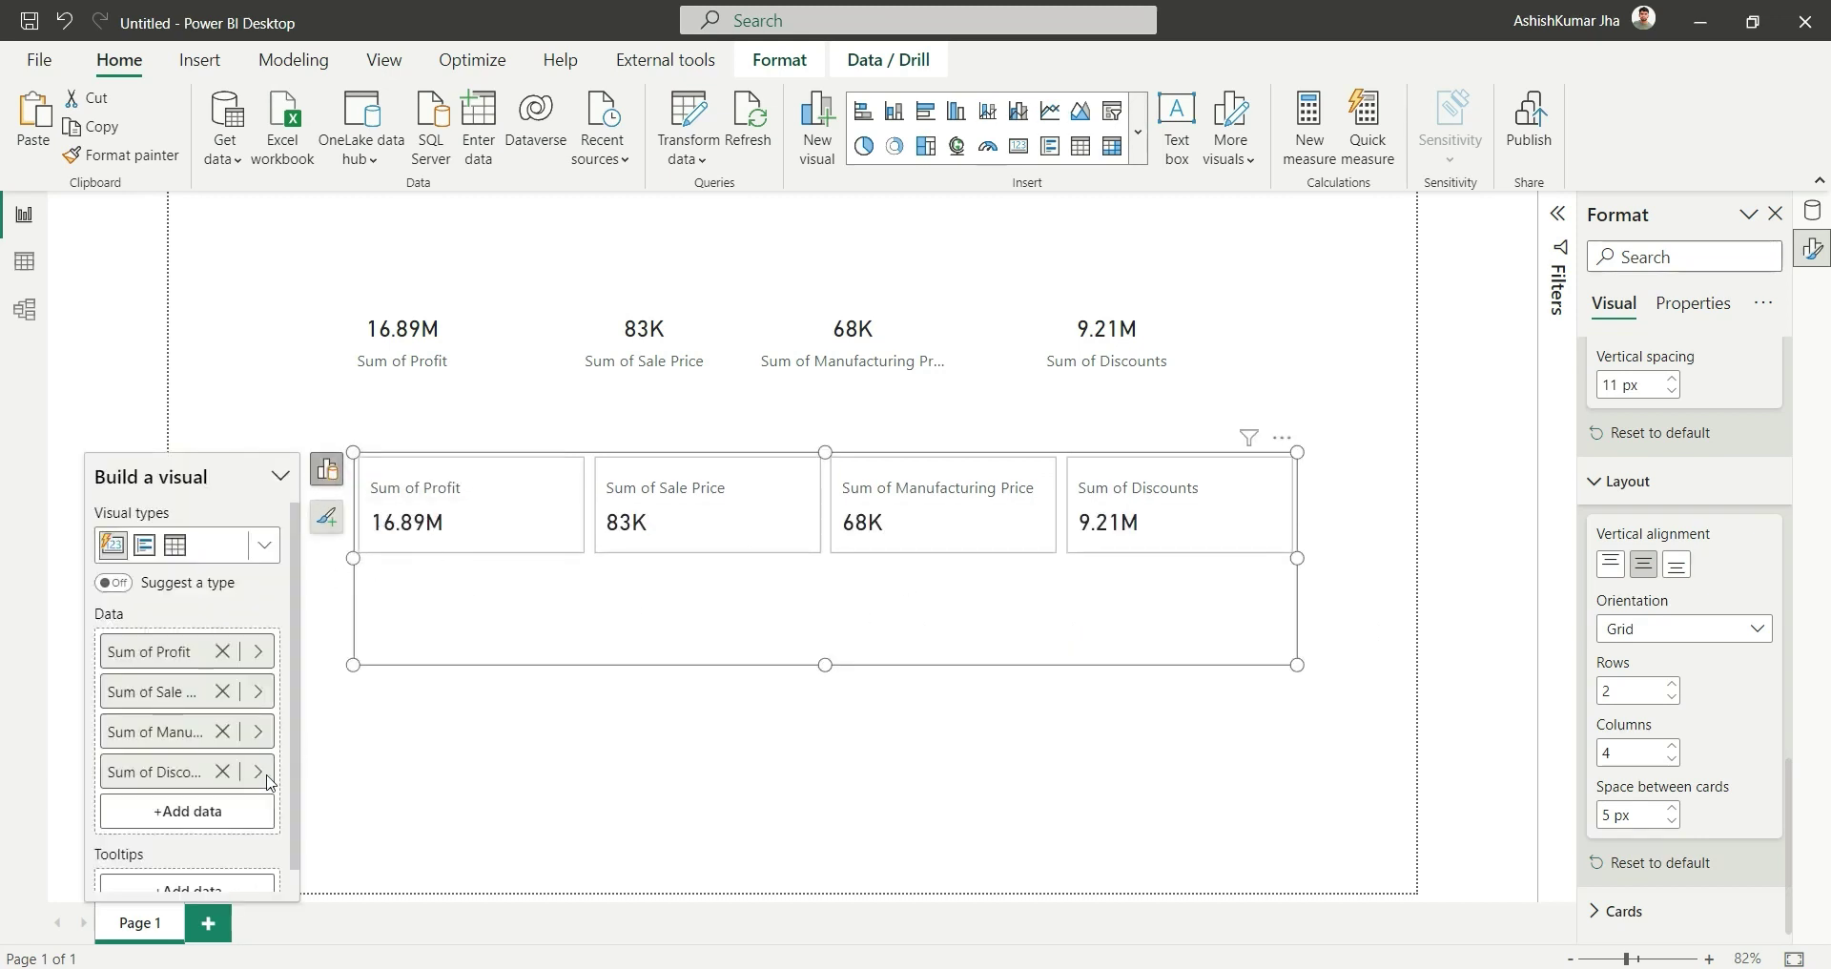
pyautogui.click(196, 817)
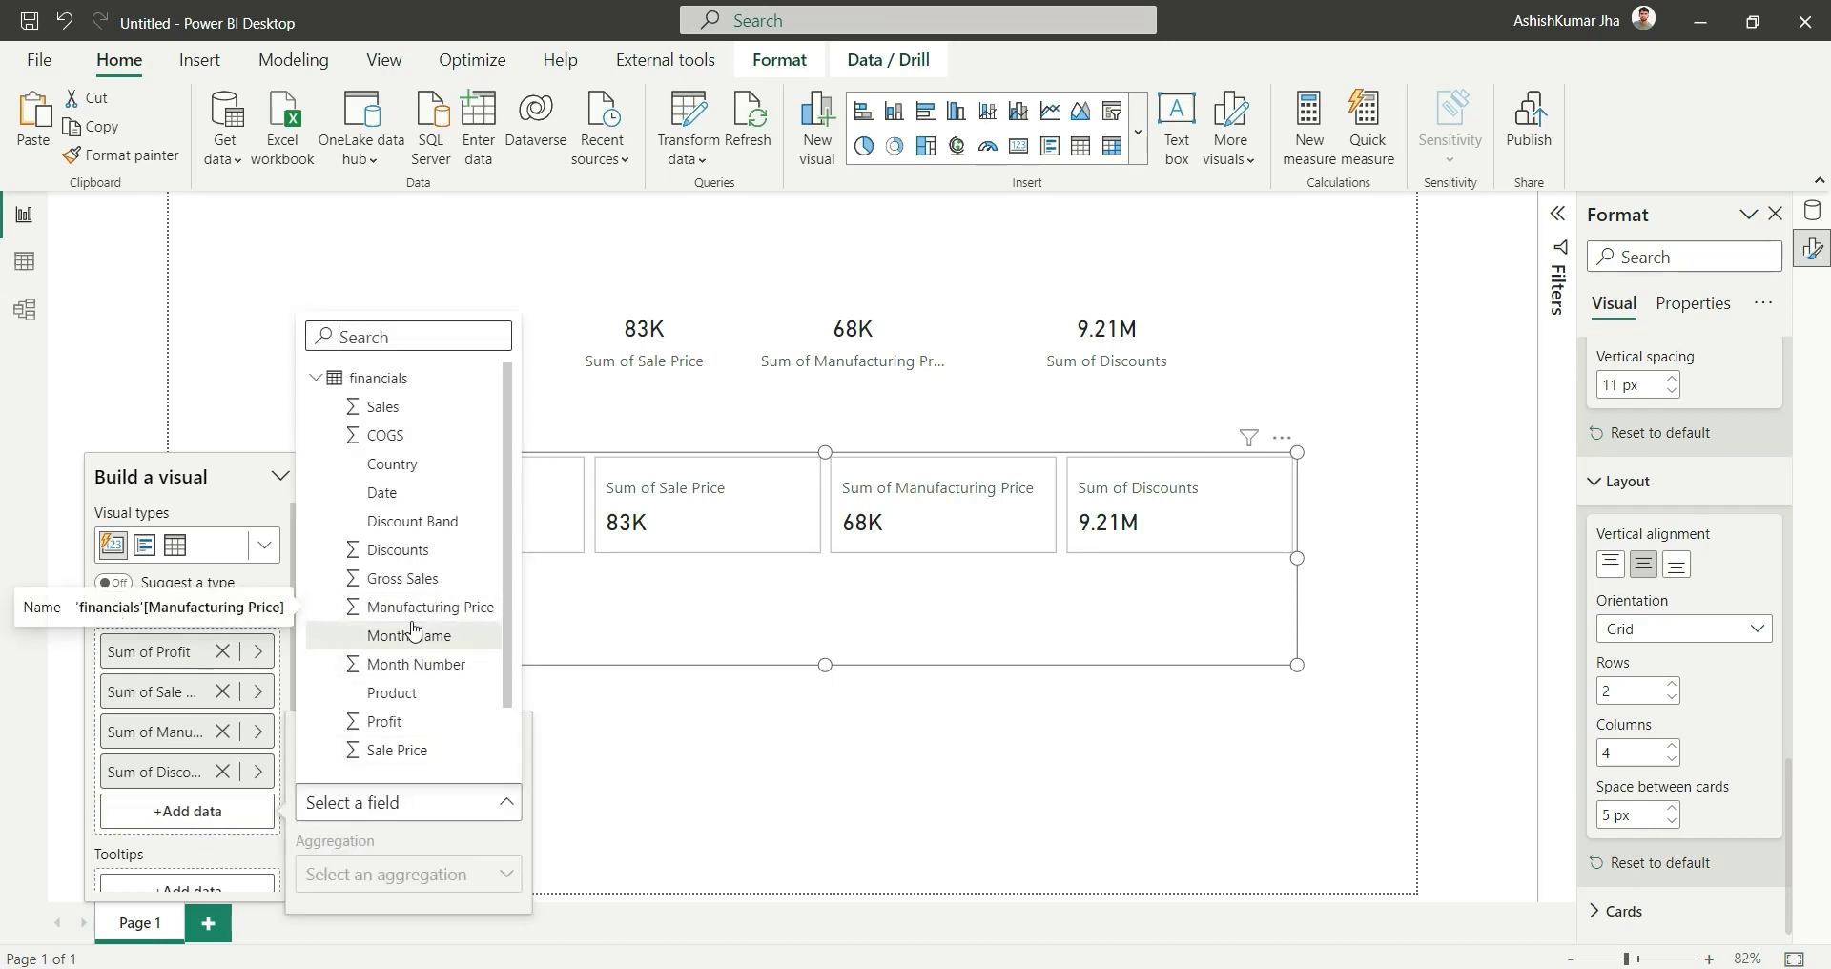
pyautogui.click(405, 578)
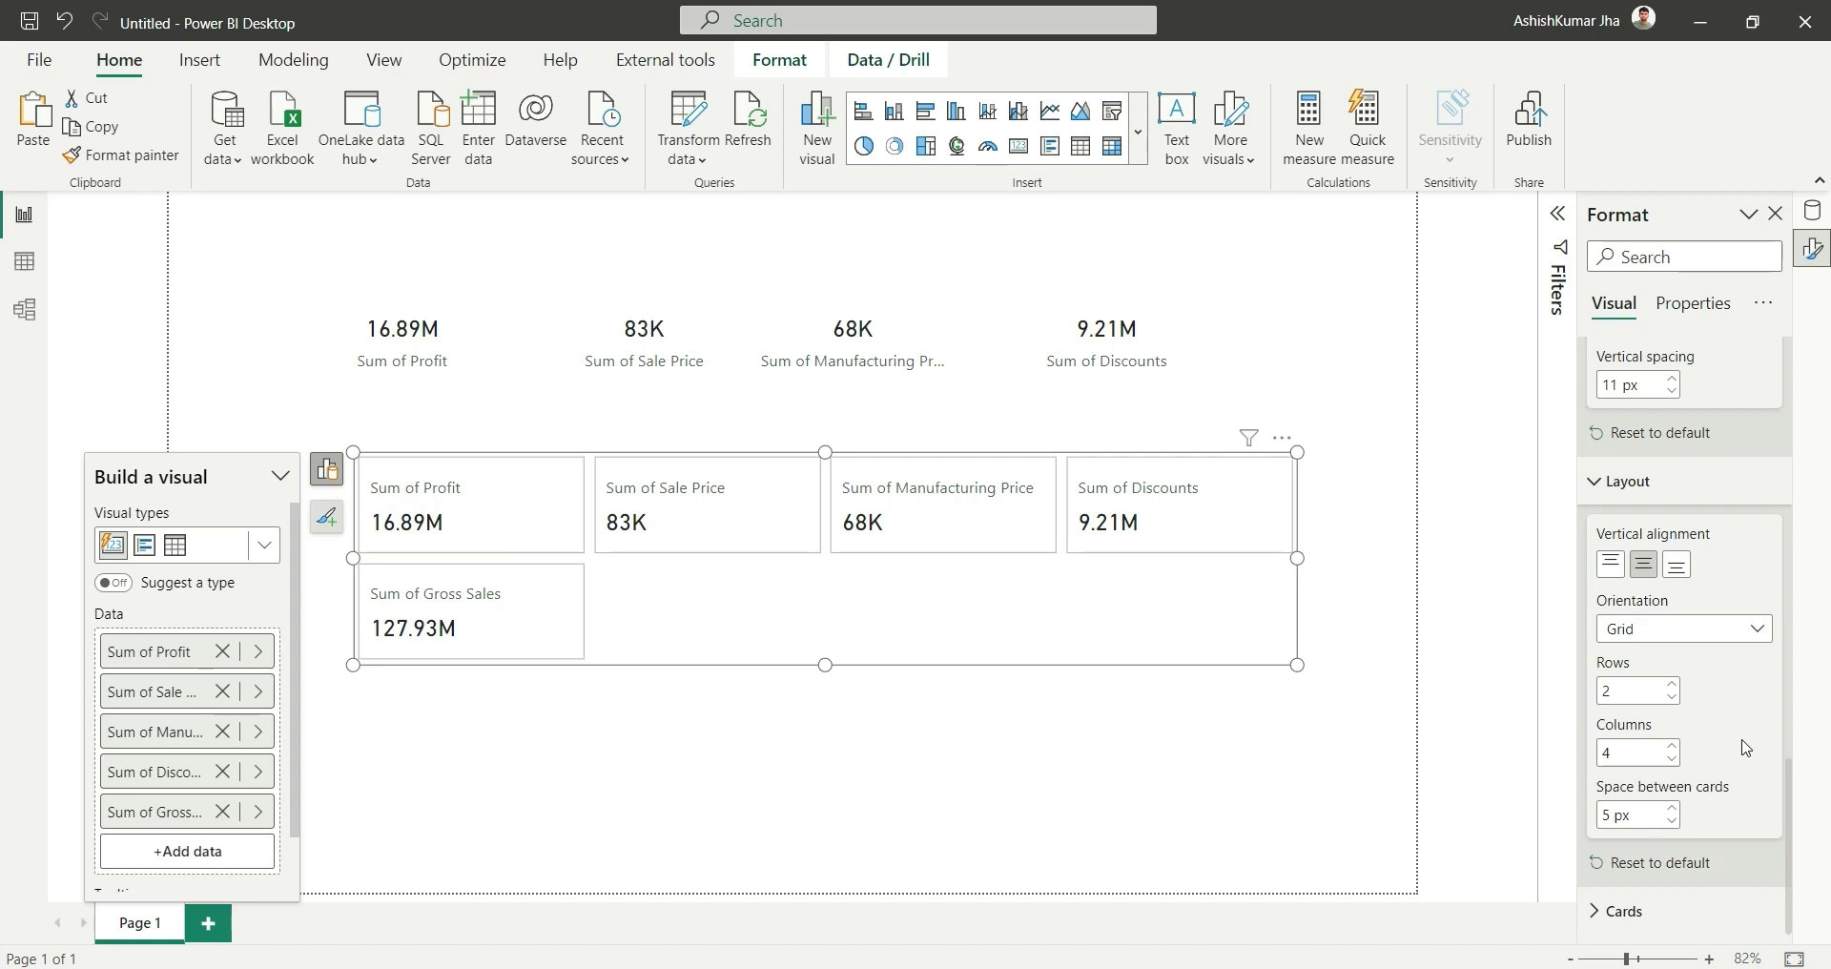
pyautogui.hotkey('ctrl', 'z')
pyautogui.click(1165, 697)
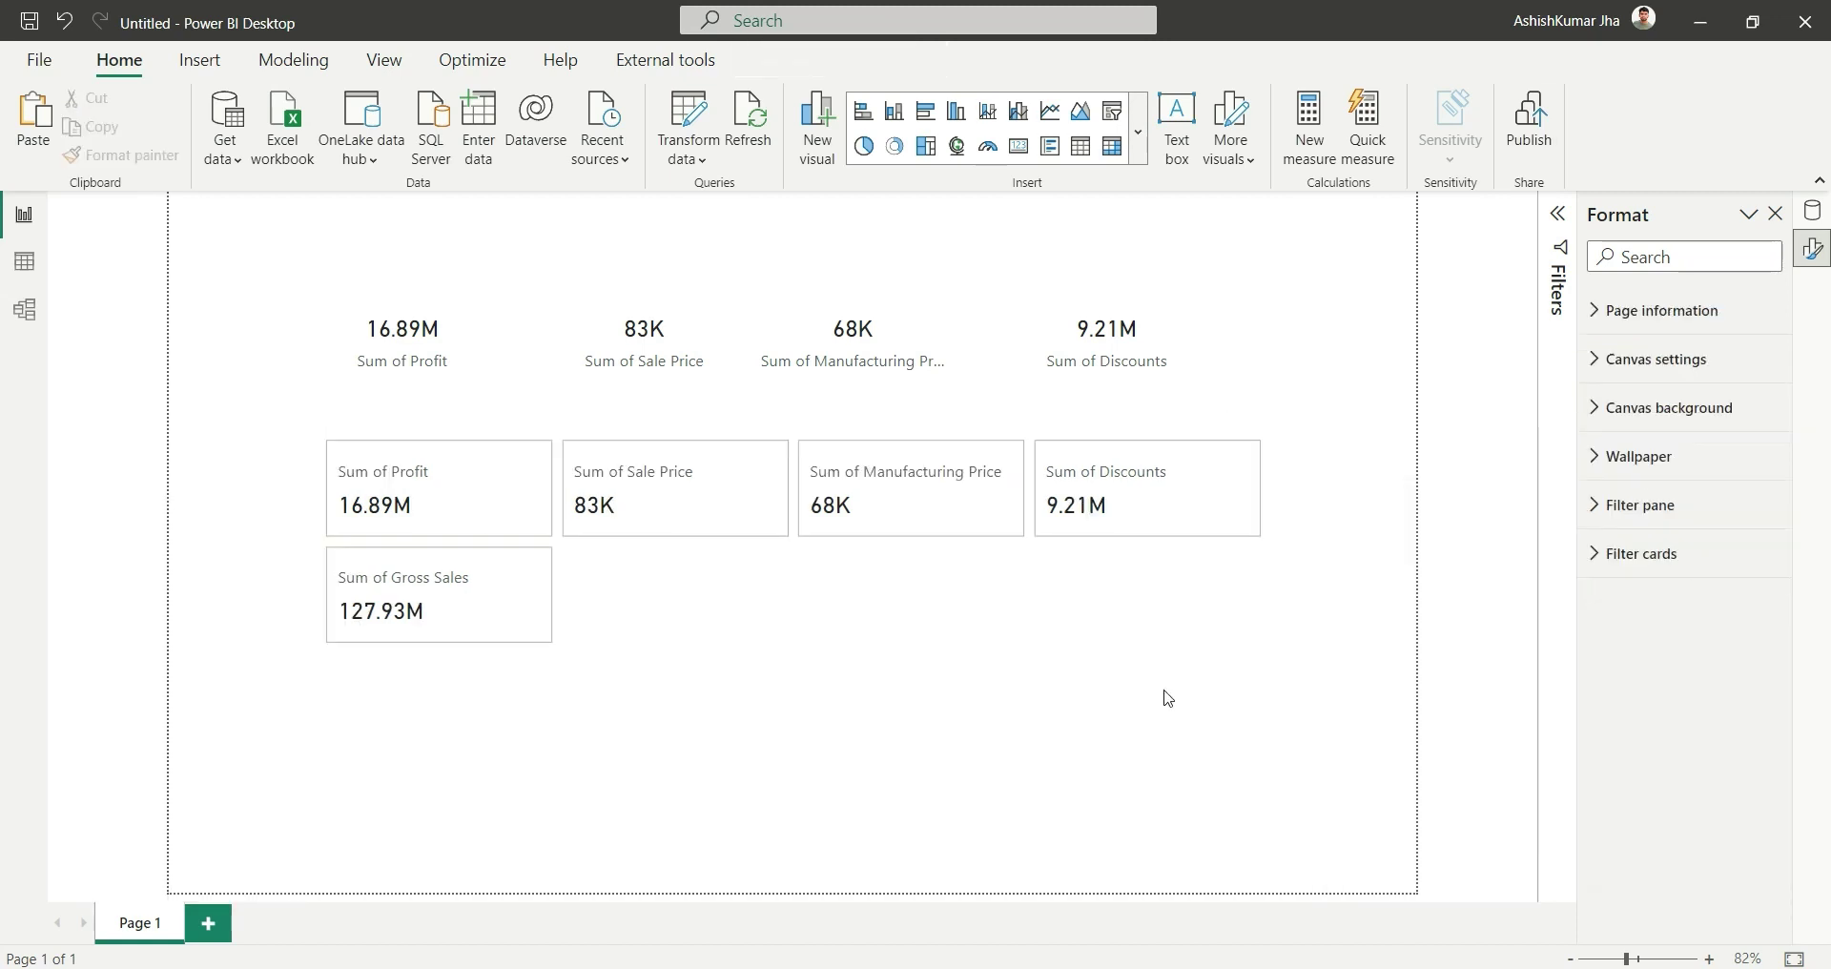